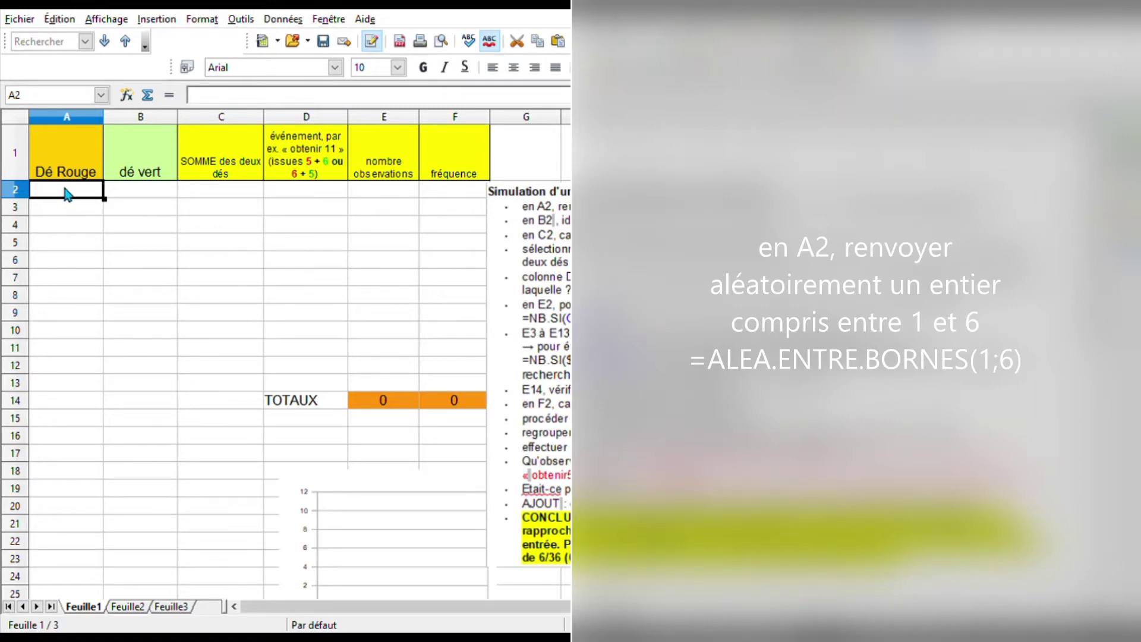
Step: Enter the formula =ALEA.ENTRE.BORNES(1;6) in cell A2 to simulate the red die
text(=)
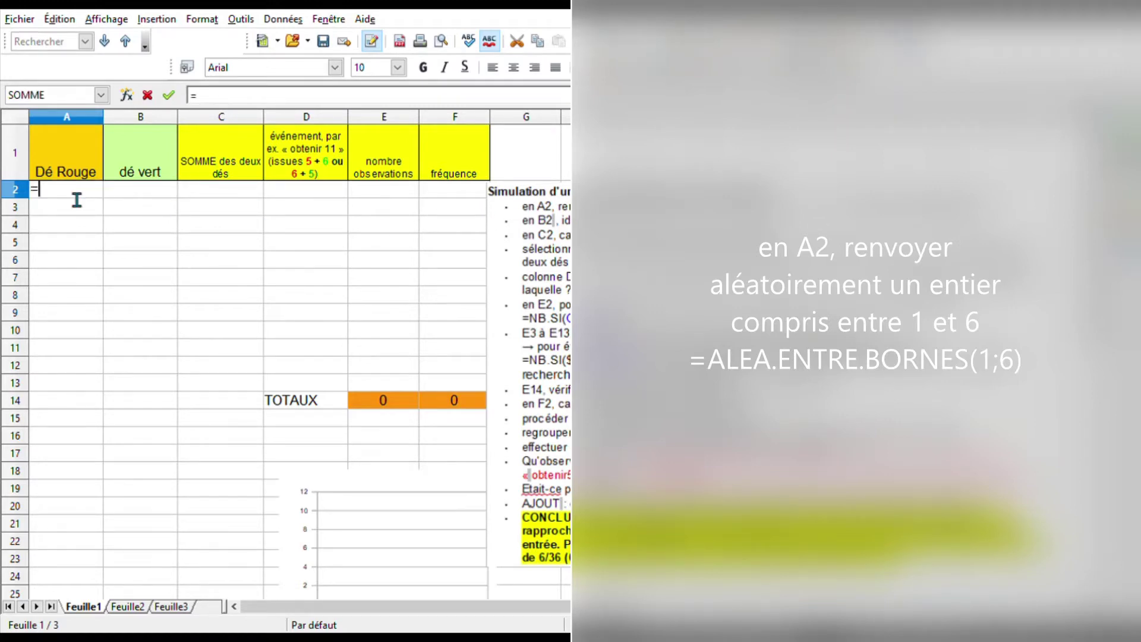
text(ALEA.ENTRE)
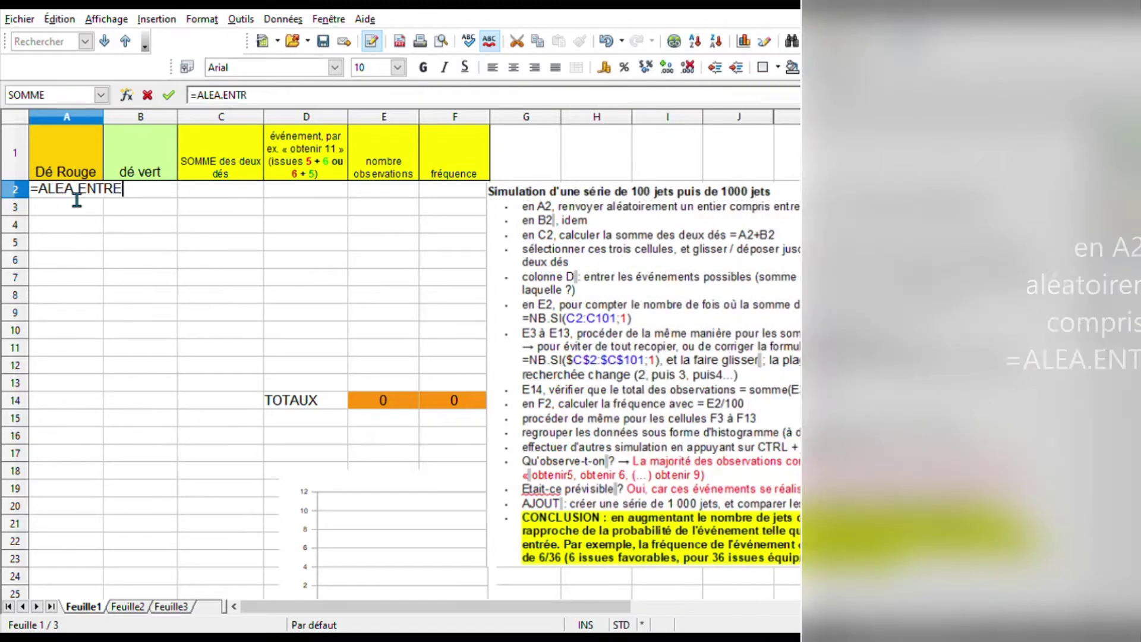
text(?)
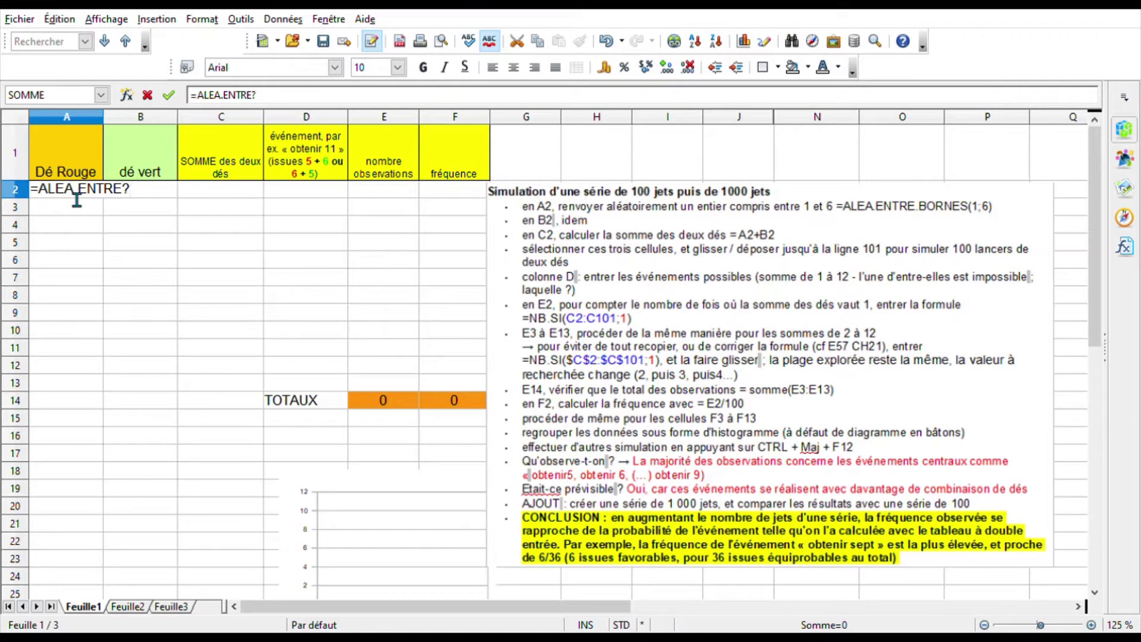
text(B)
key(BackSpace)
key(BackSpace)
text(.BORNES)
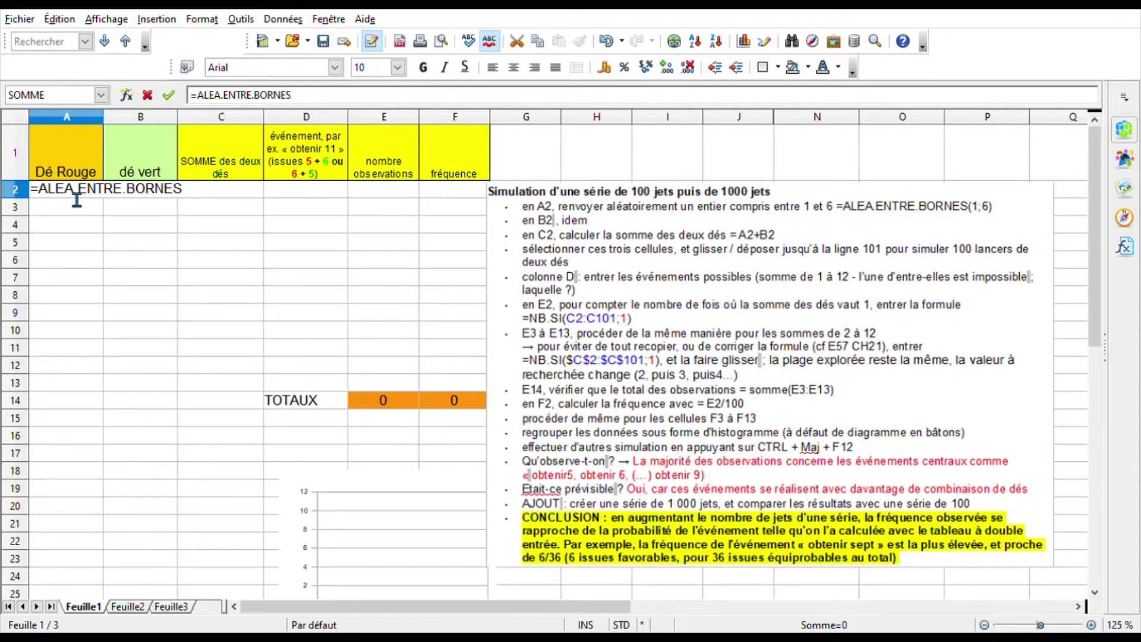
text((1;6))
key(Return)
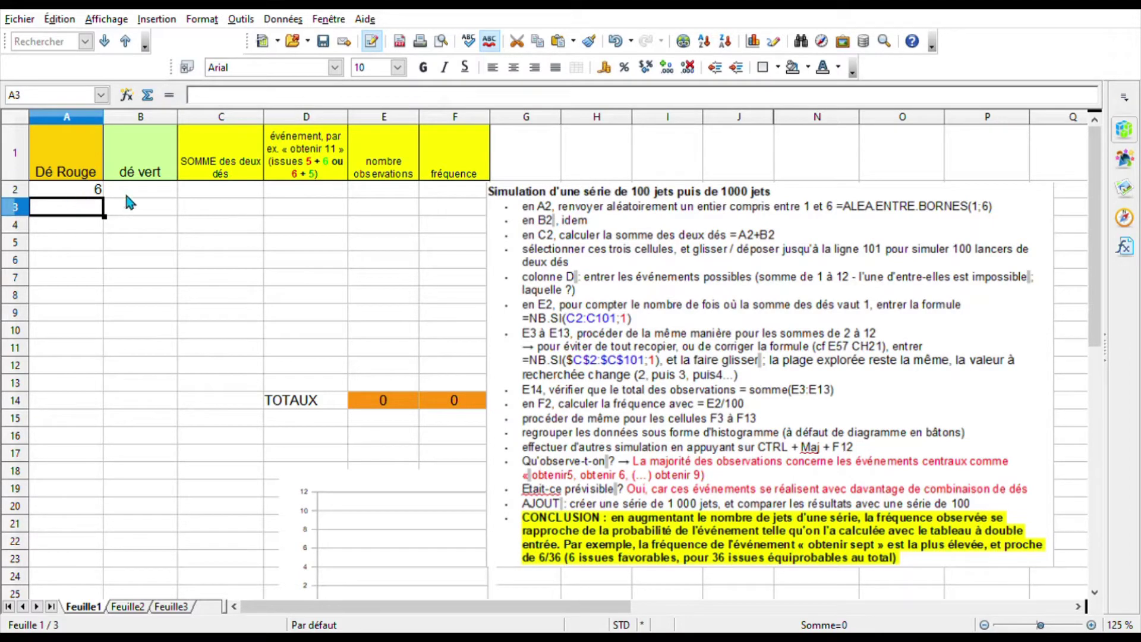
Step: Enter the formula =ALEA.ENTRE.BORNES(1;6) in cell B2 to simulate the green die
click(130, 196)
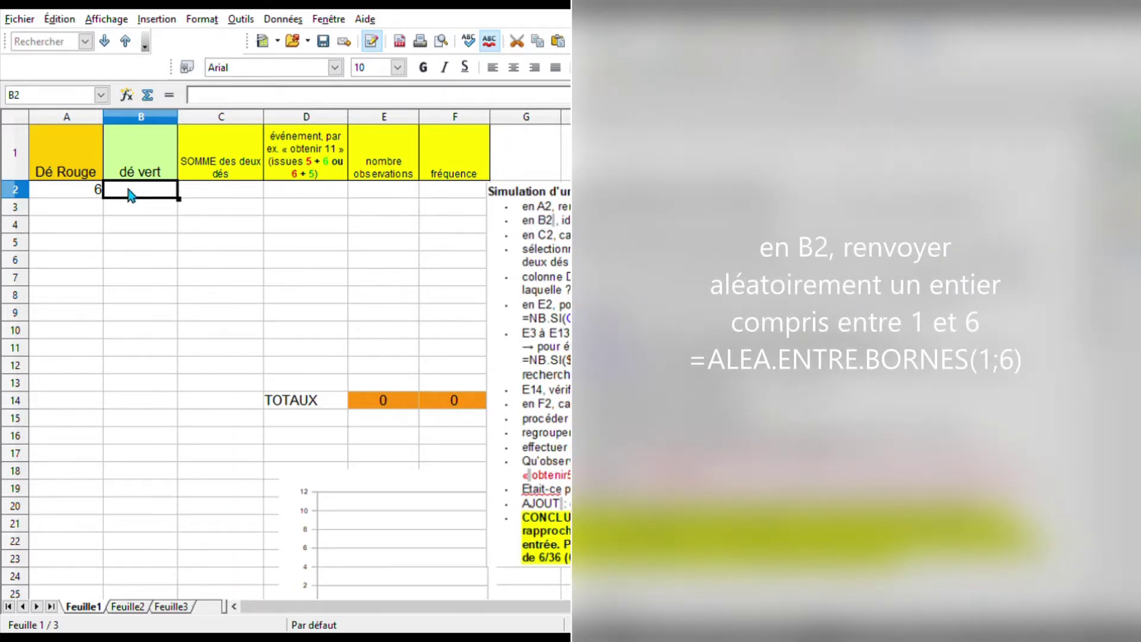
text(=)
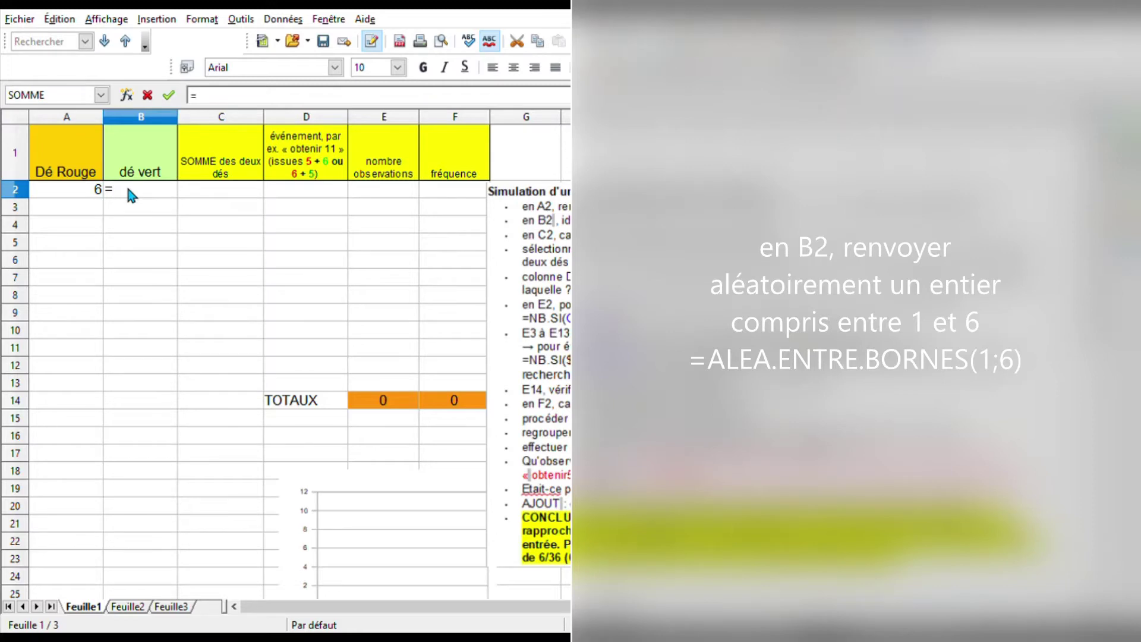
text(ALEA.ENTRE)
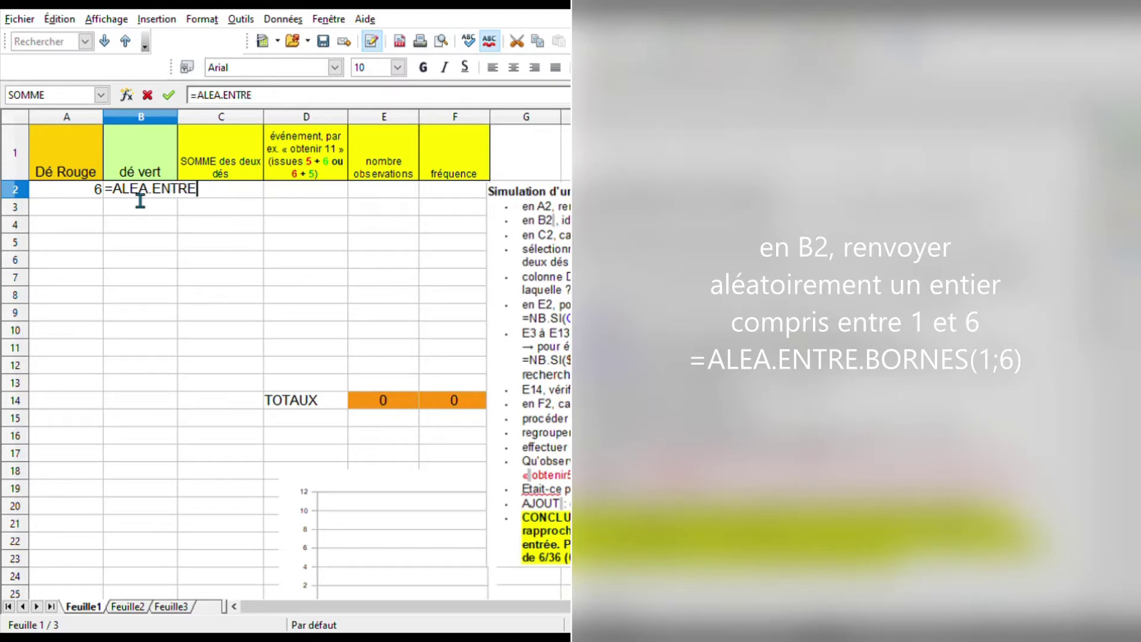
text(.B)
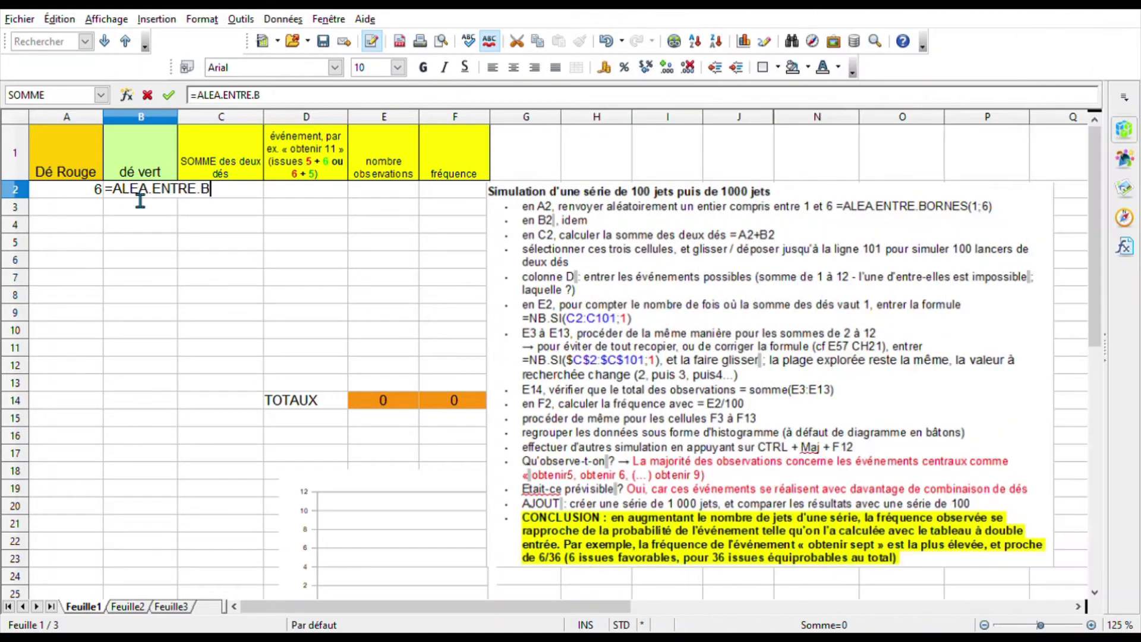
text(ORNES()
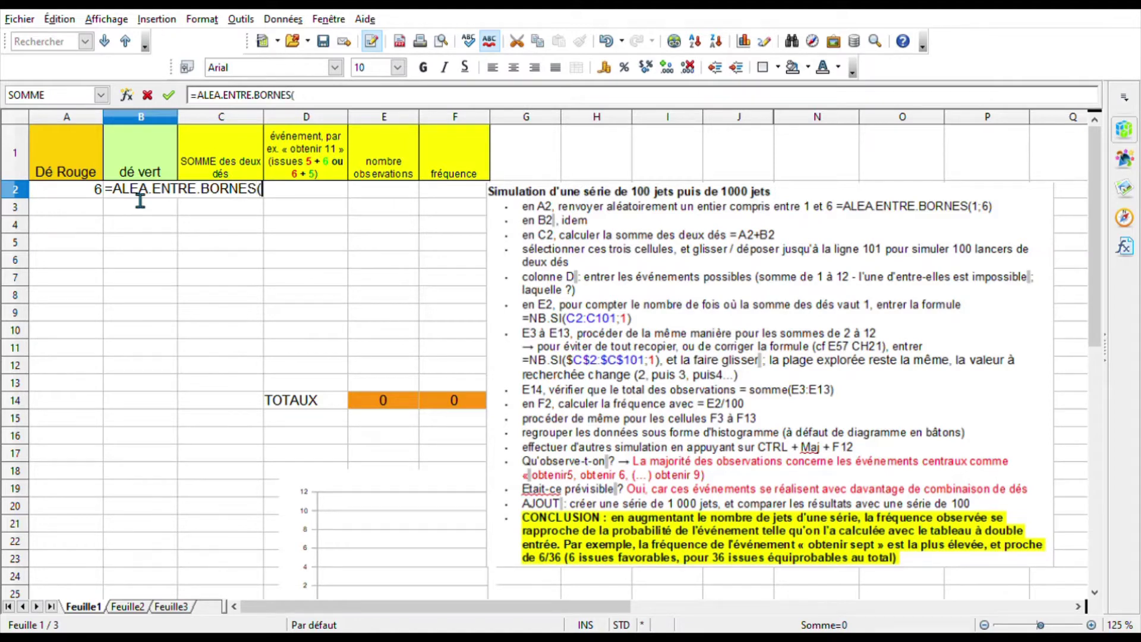
text(1;6))
key(Return)
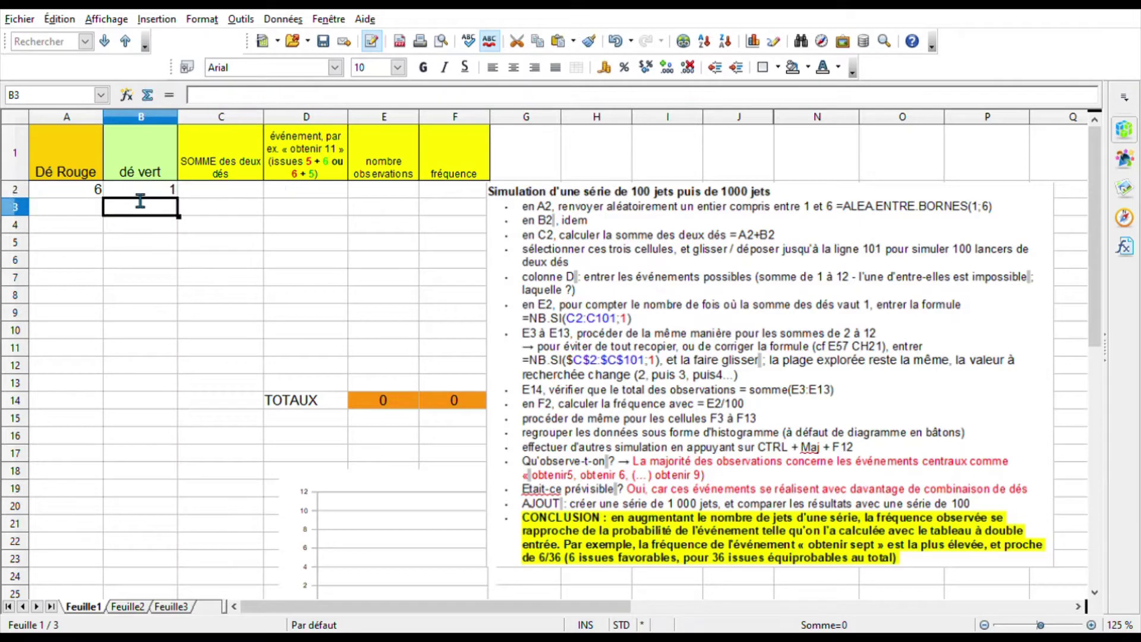
Step: Enter the formula =A2+B2 in cell C2 to add the two dice
click(210, 199)
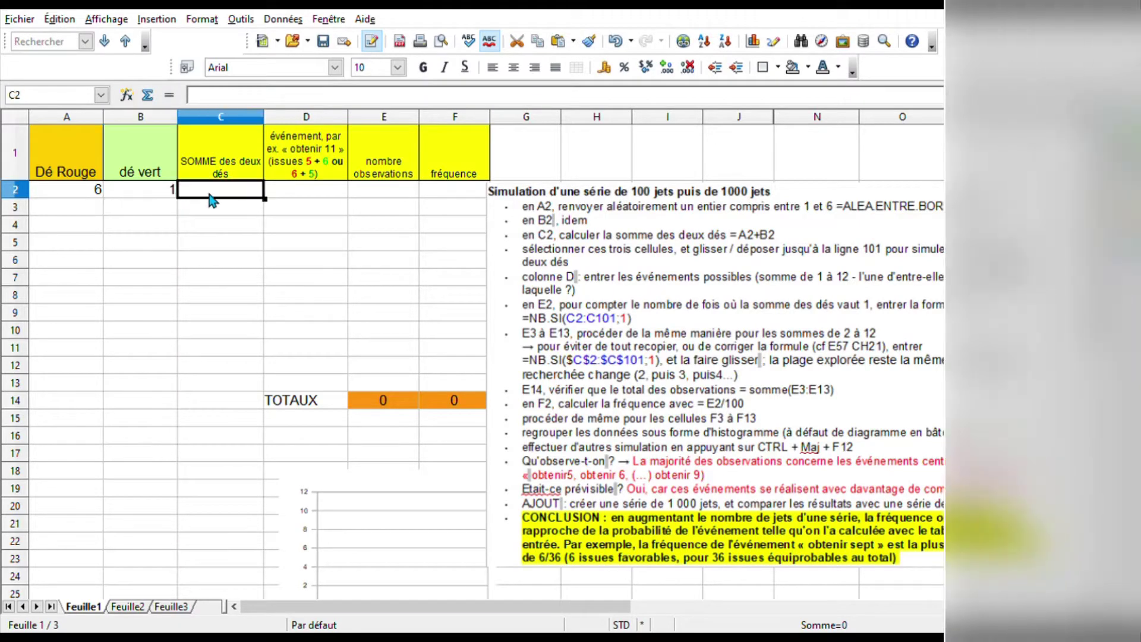
text(=)
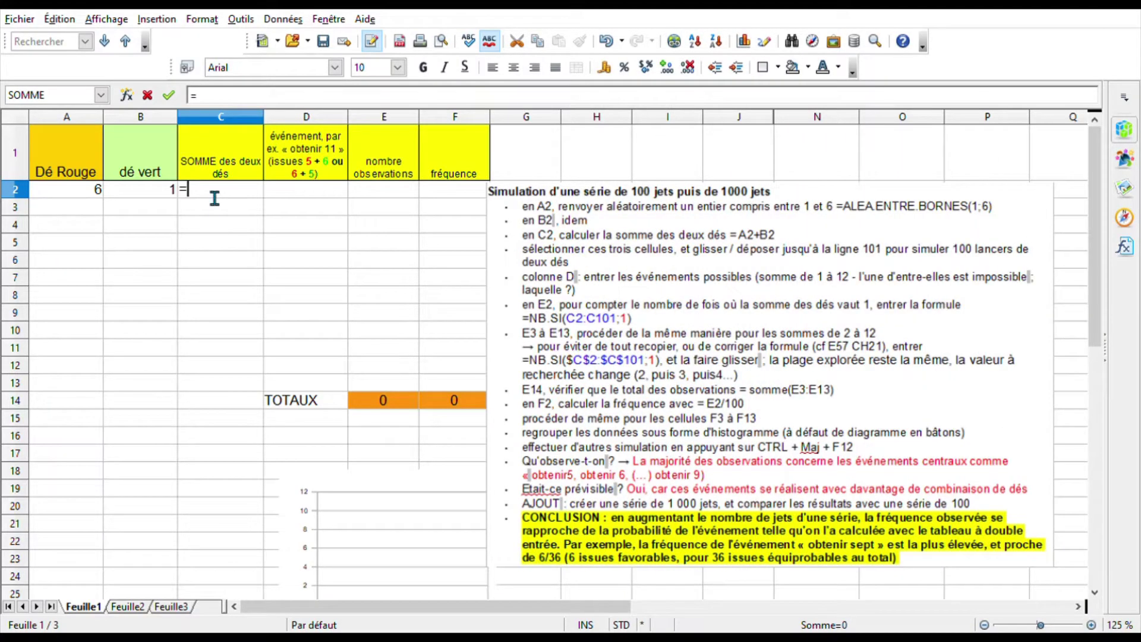
text(A2+B2)
key(Return)
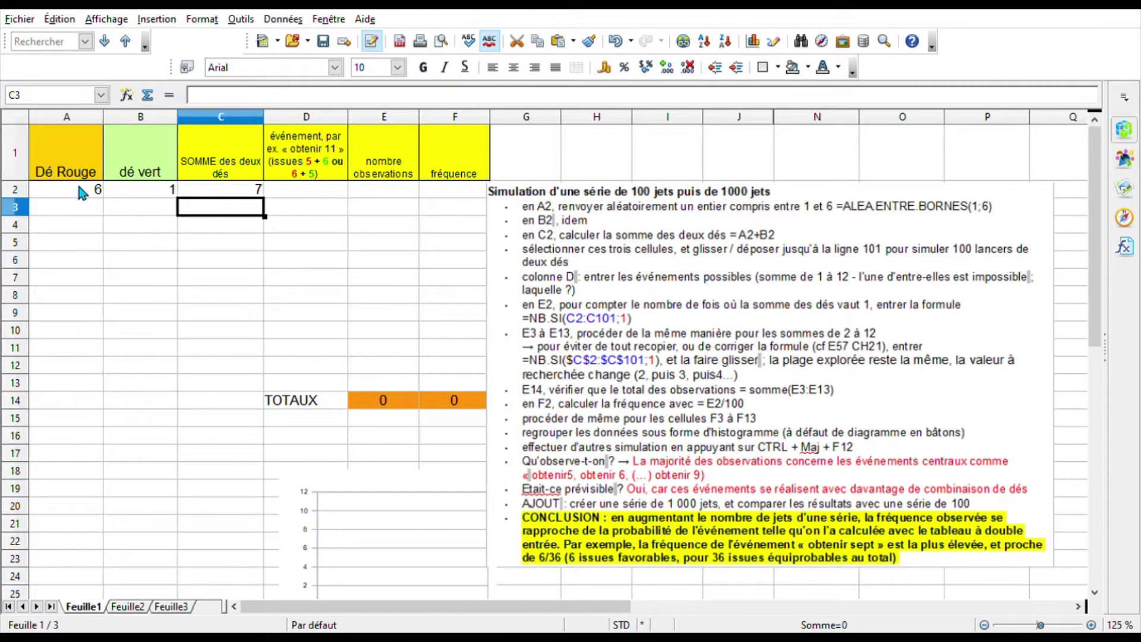
Step: Fill the formulas of A2:C2 down to row 101 and centre the filled cells horizontally
drag(83, 193, 205, 200)
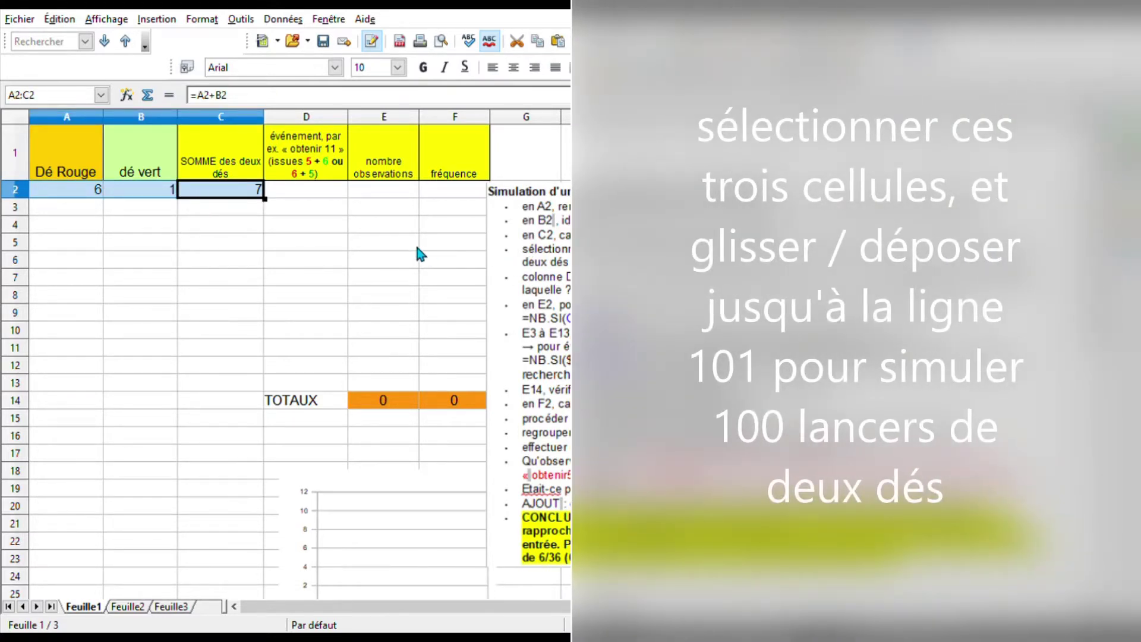
drag(265, 200, 249, 510)
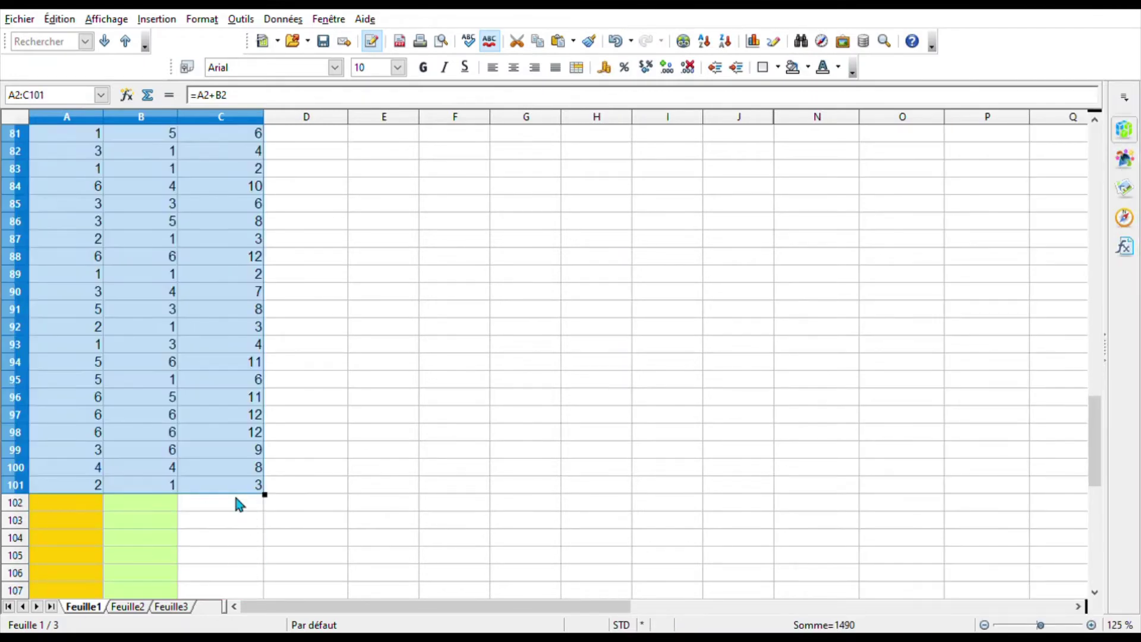
click(514, 68)
Step: Fill D2:D13 with the possible sums as a series from 1 to 12 and centre them
scroll(171, 323, up, 20)
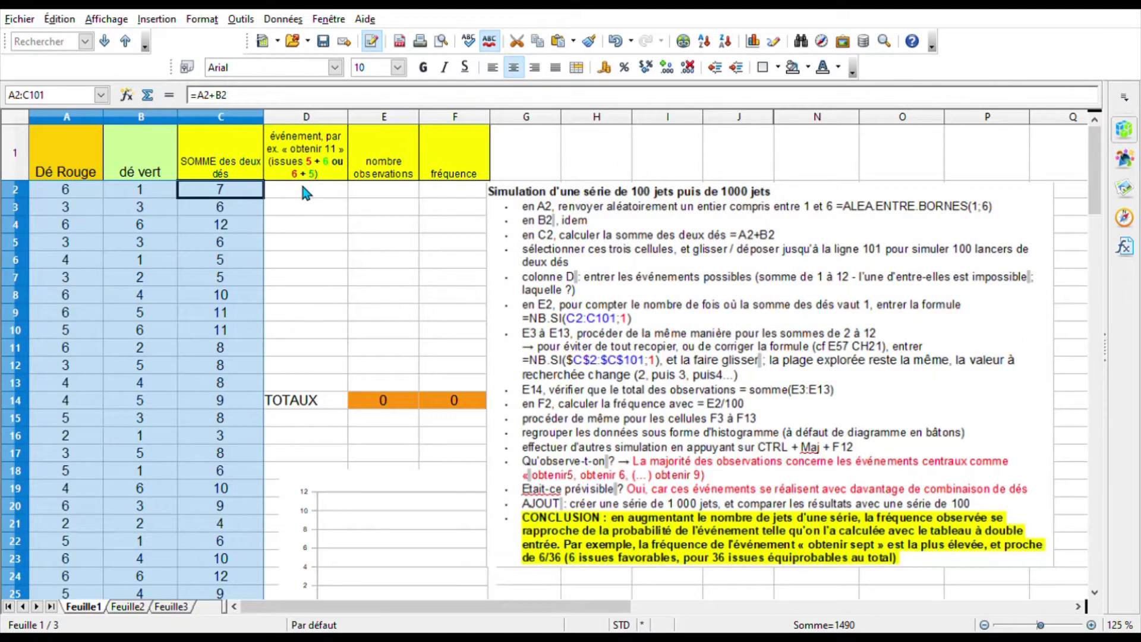
click(304, 192)
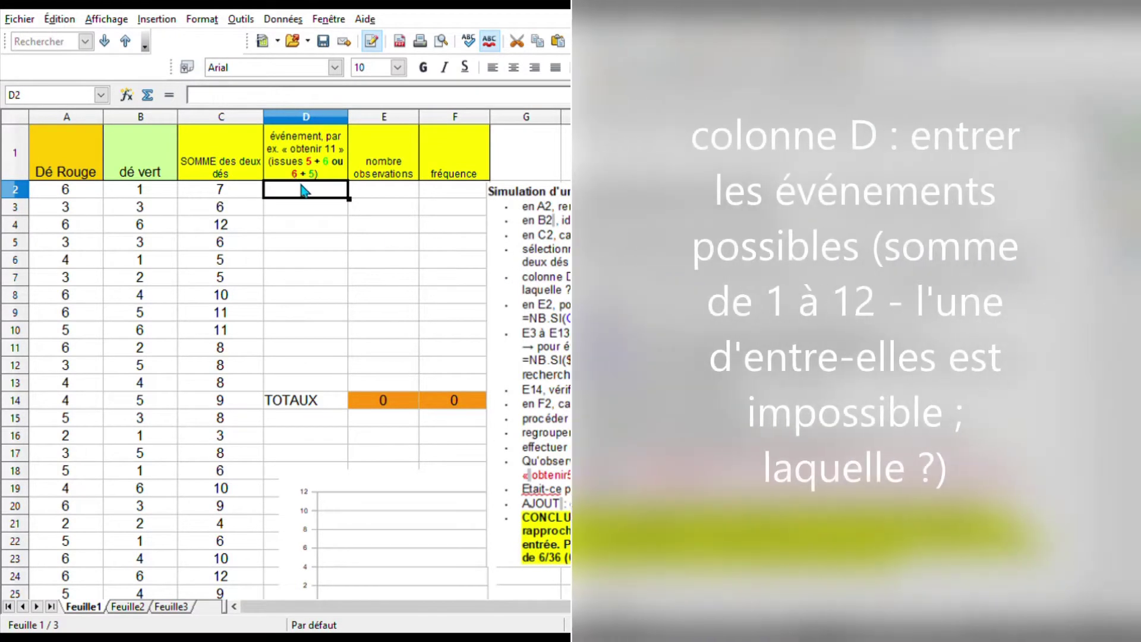
text(1)
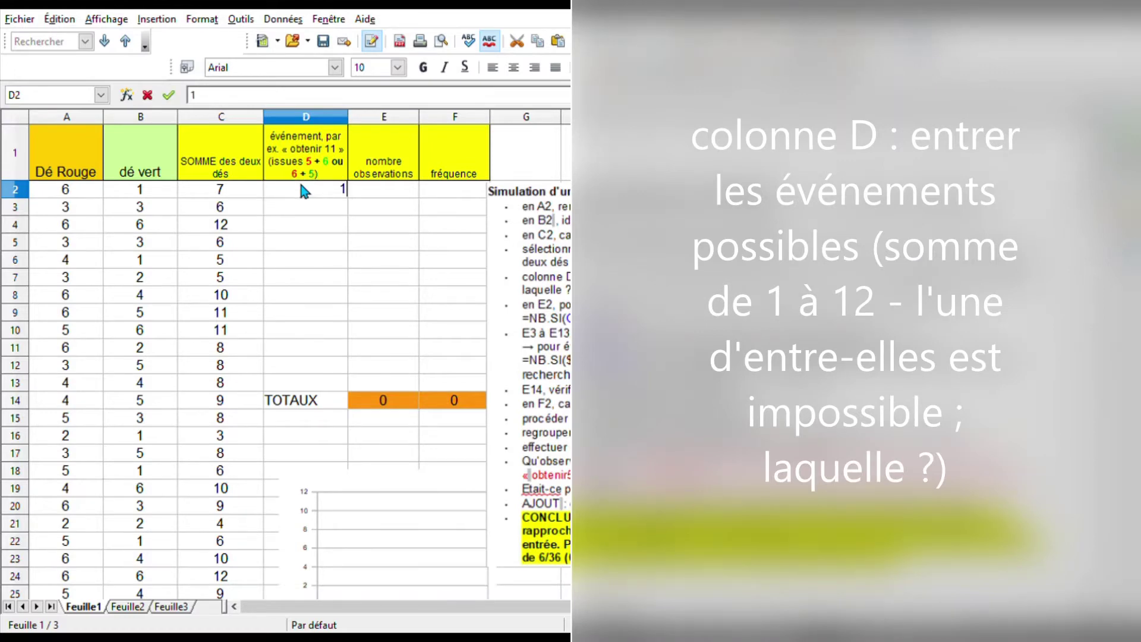
key(Return)
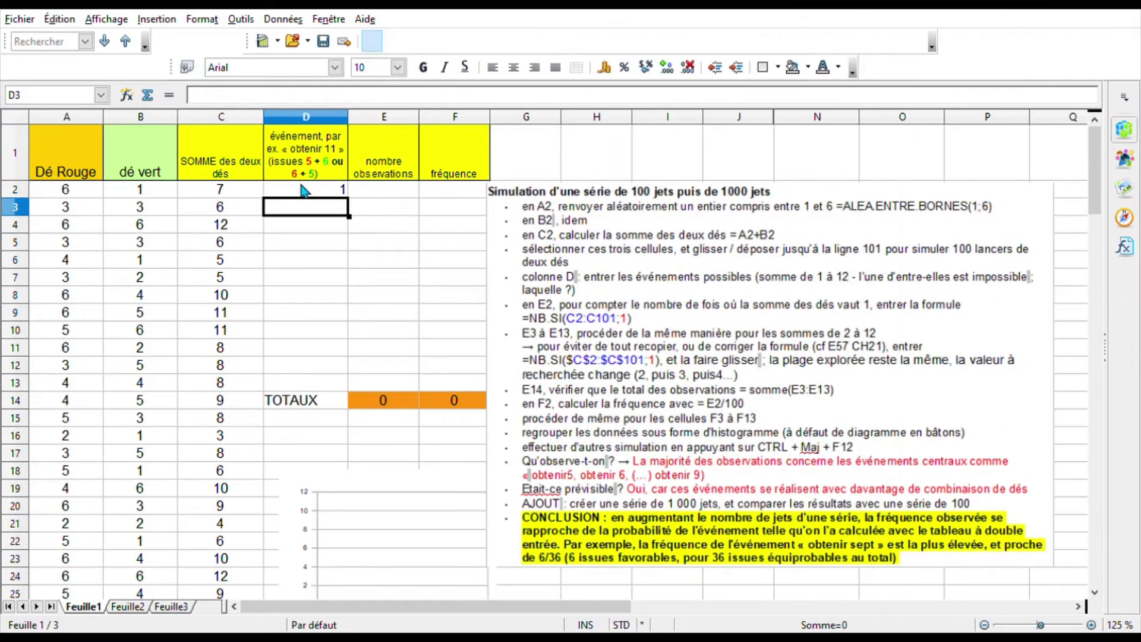
click(303, 190)
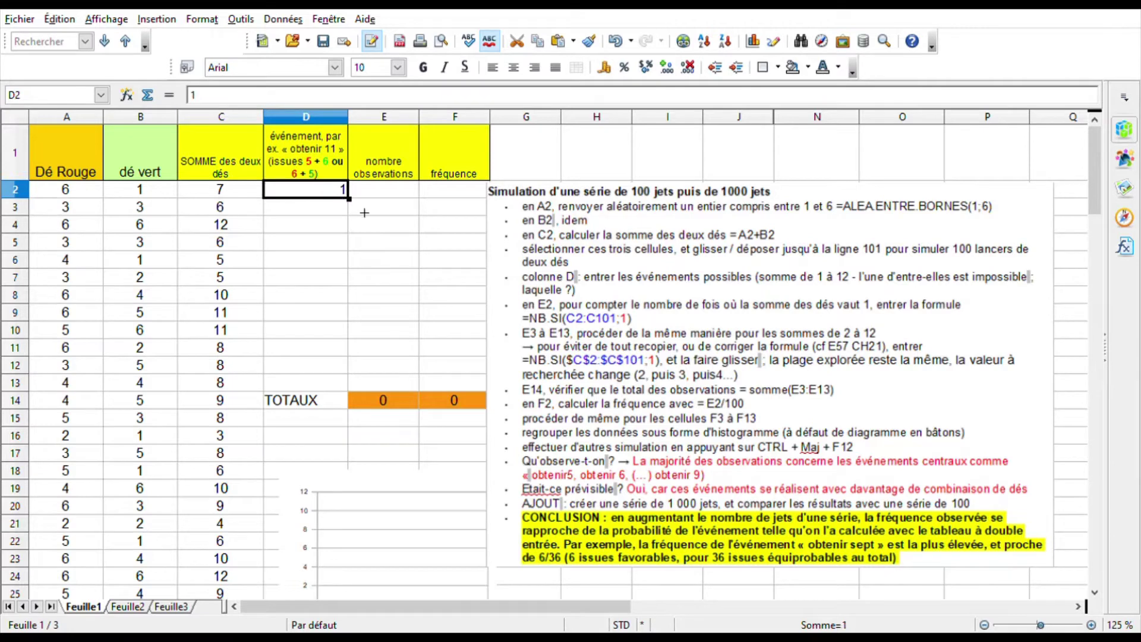
drag(349, 200, 328, 399)
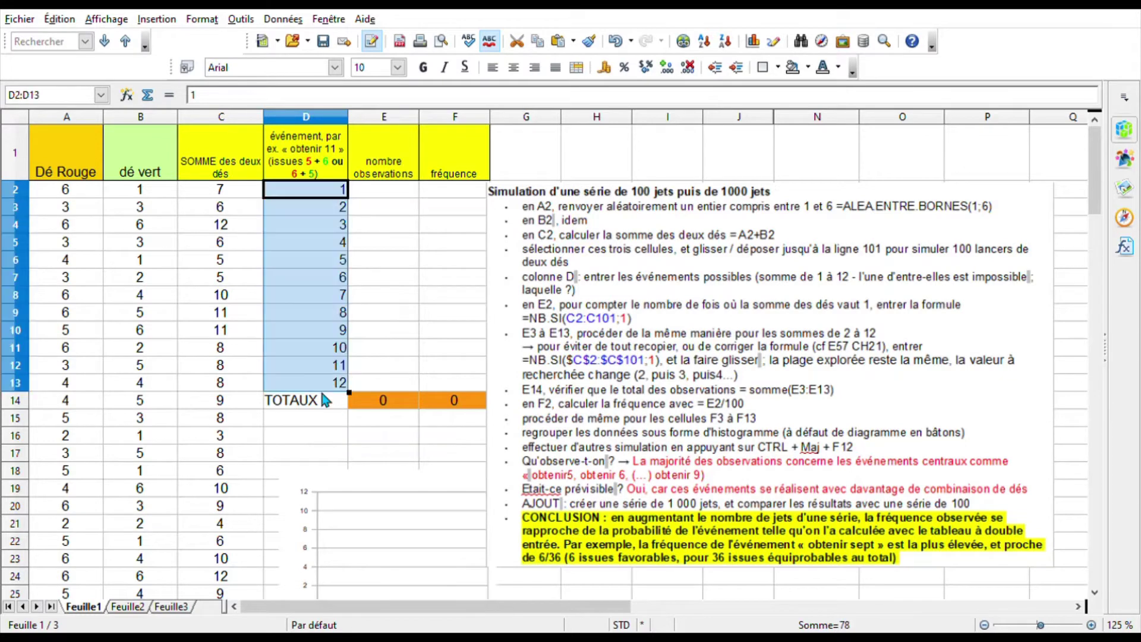
click(515, 69)
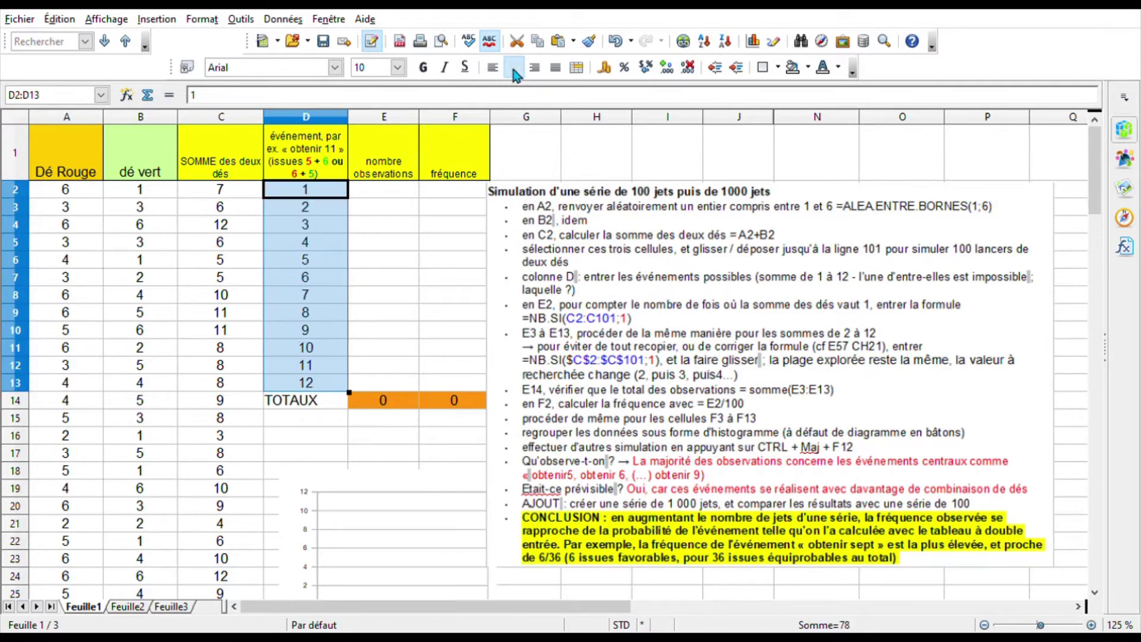
Step: Enter =NB.SI(C1:C101;1) in cell E2 to count how often the sum equals 1
click(380, 190)
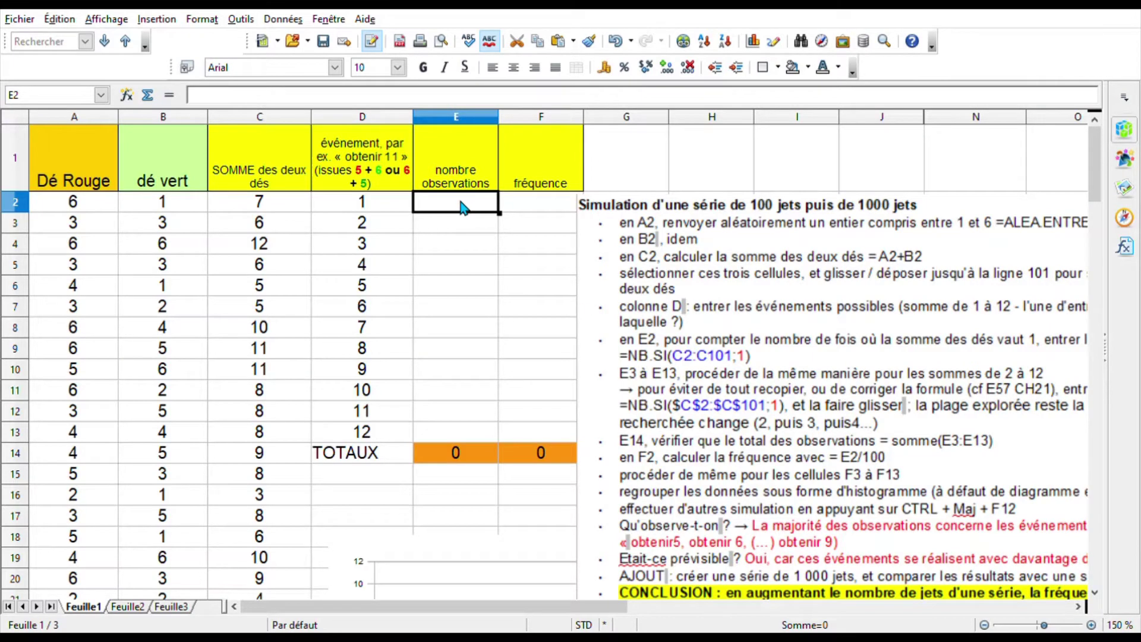
text(=NB)
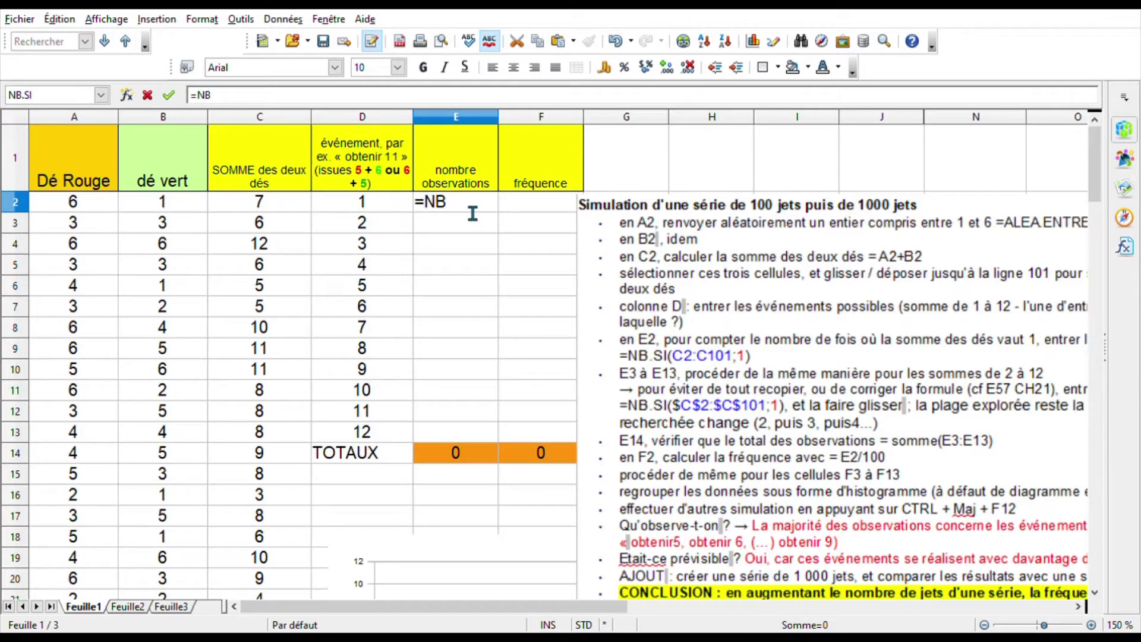
text(.SI(C1:C1)
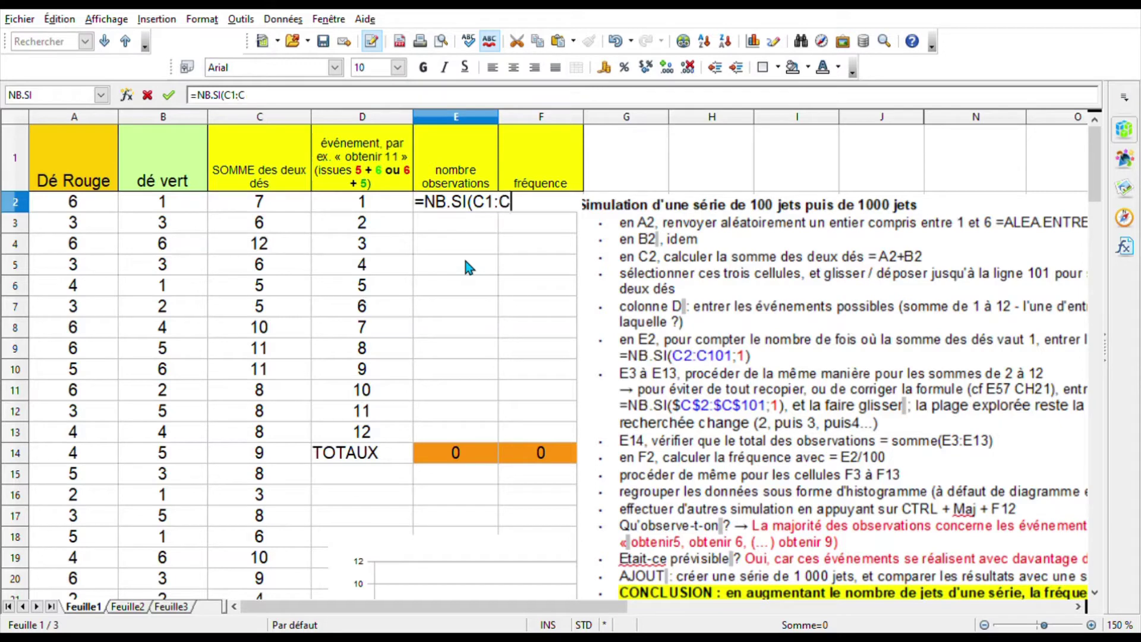
text(01;1))
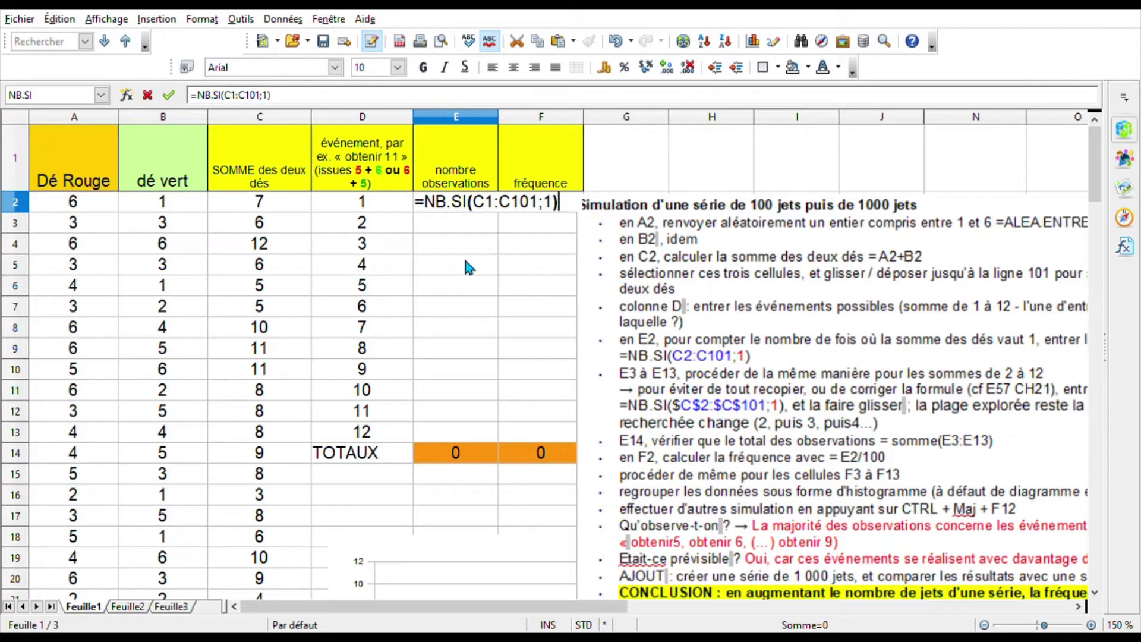
key(Return)
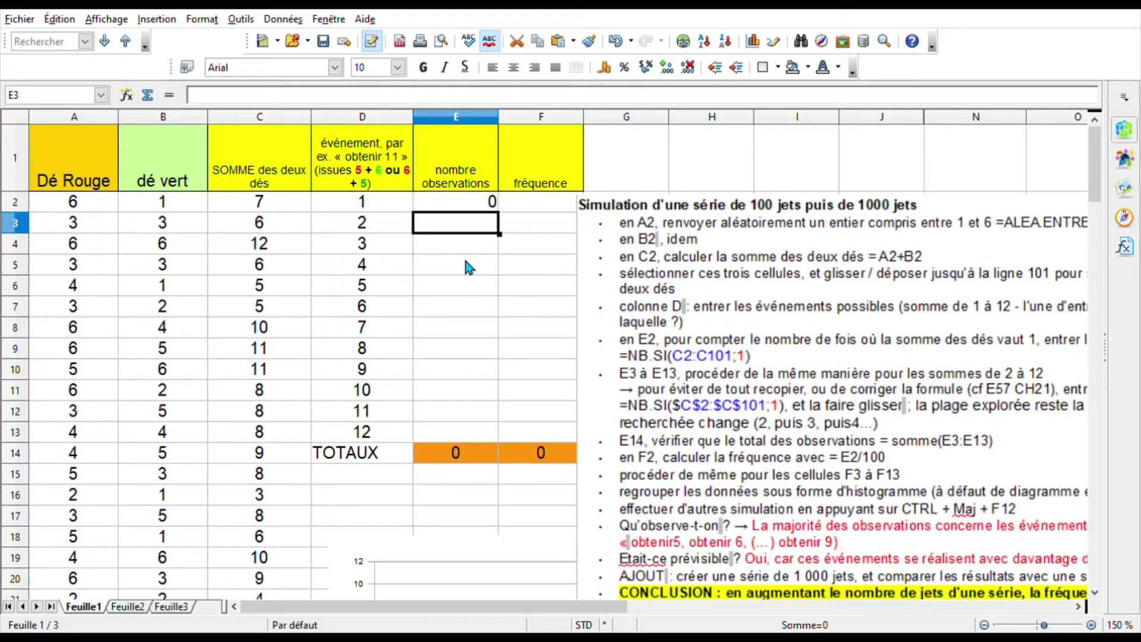
Step: Enter =NB.SI(C1:C101;2) in cell E3 to count how often the sum equals 2
text(=)
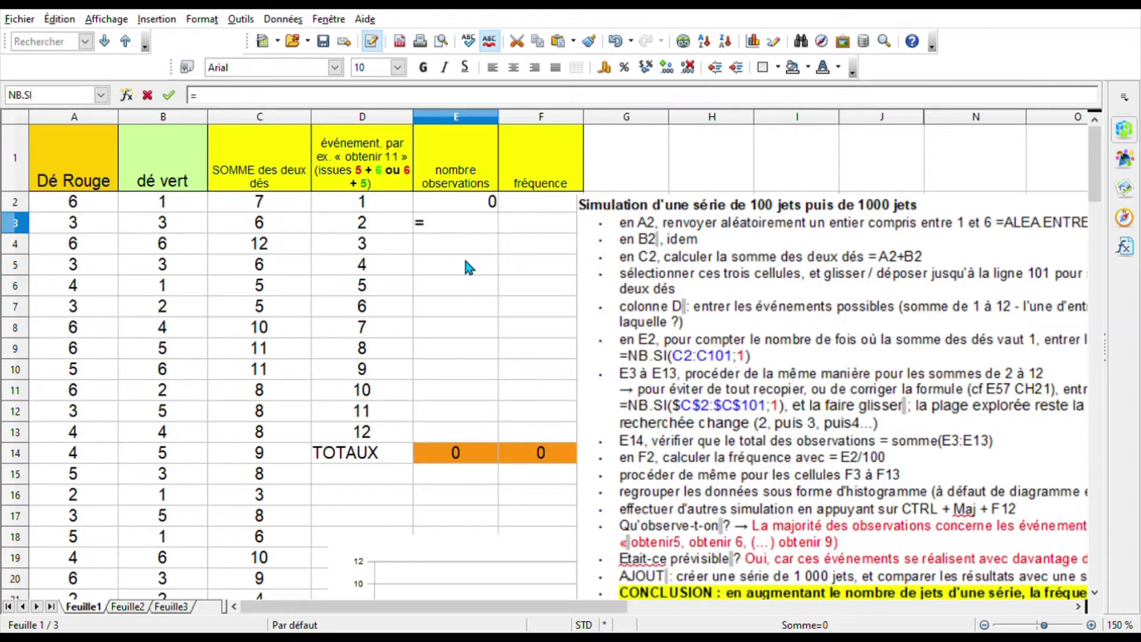
text(NB.)
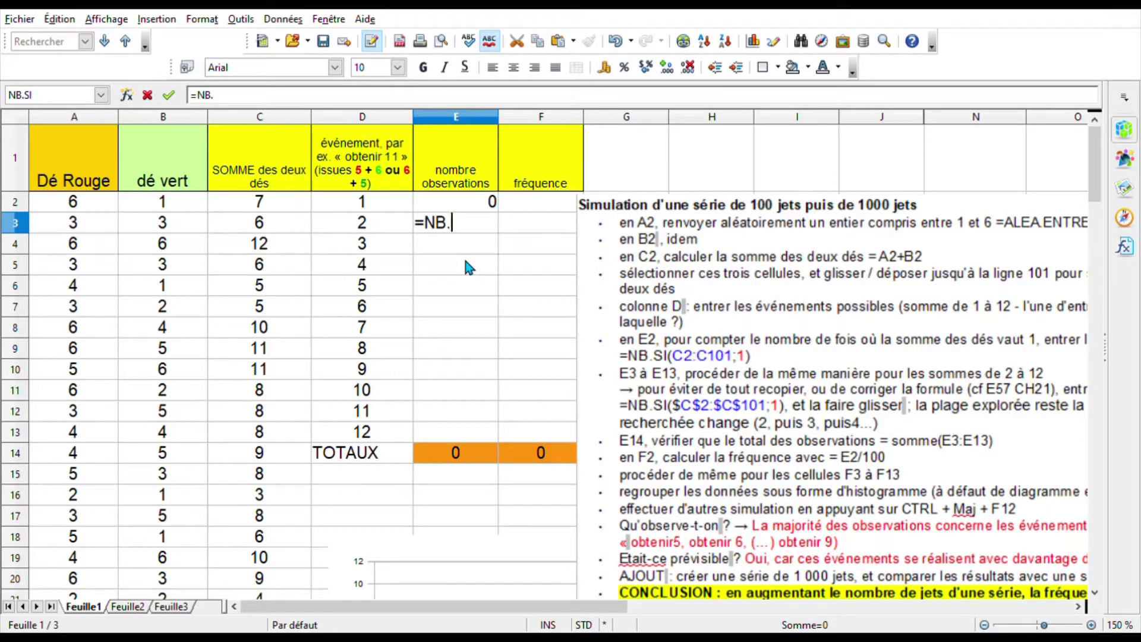
text(SI)
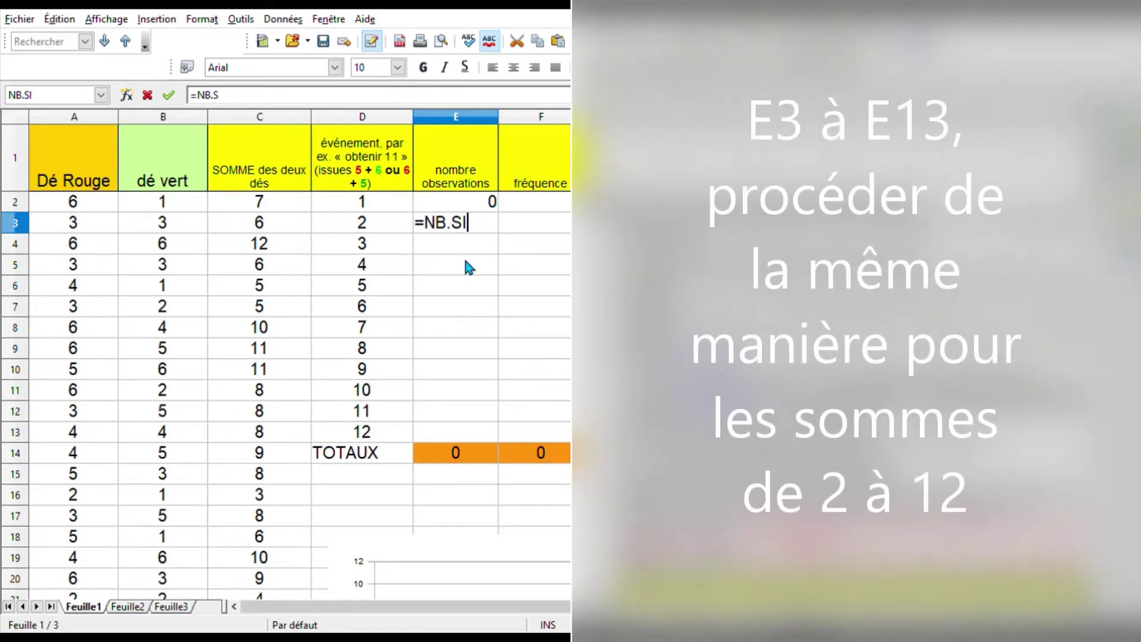
text(()
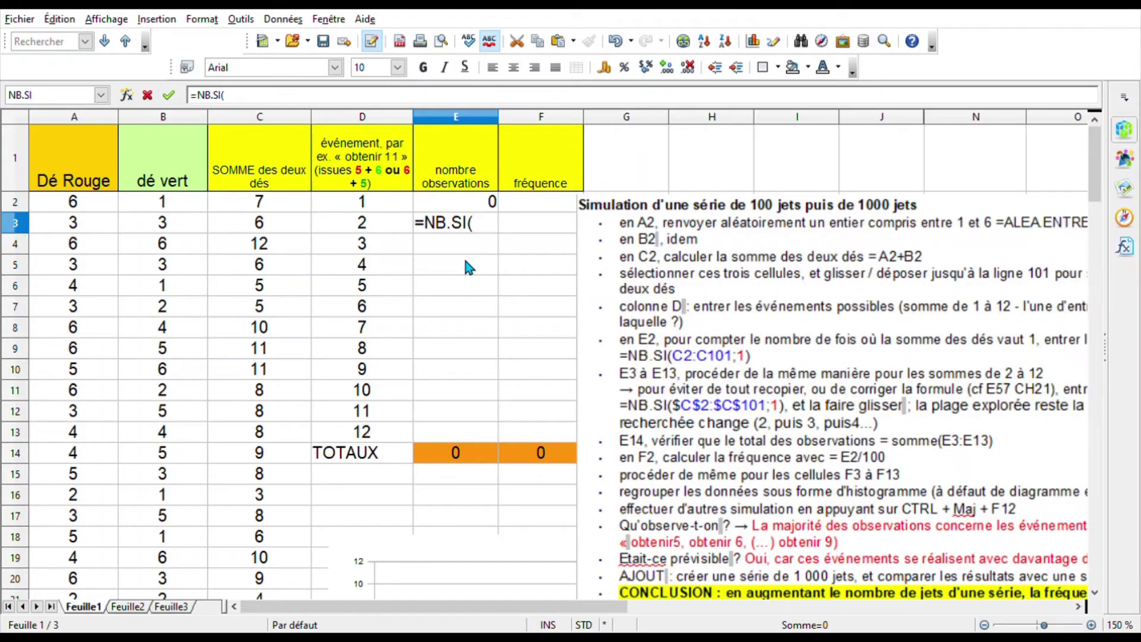
text(C1:C101;)
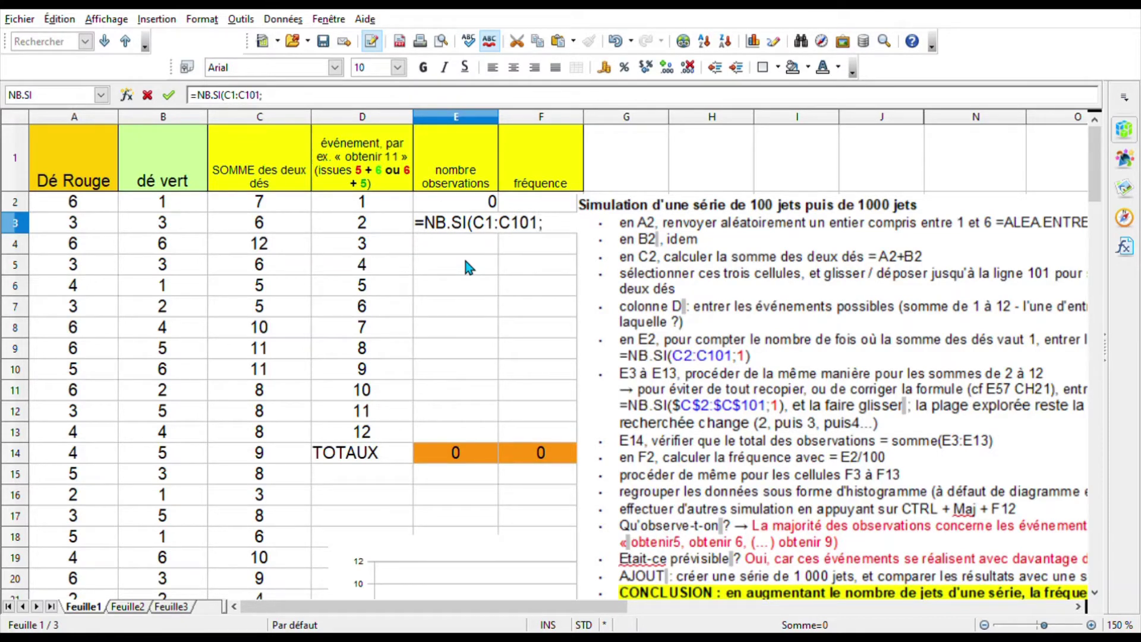
text(2))
key(Return)
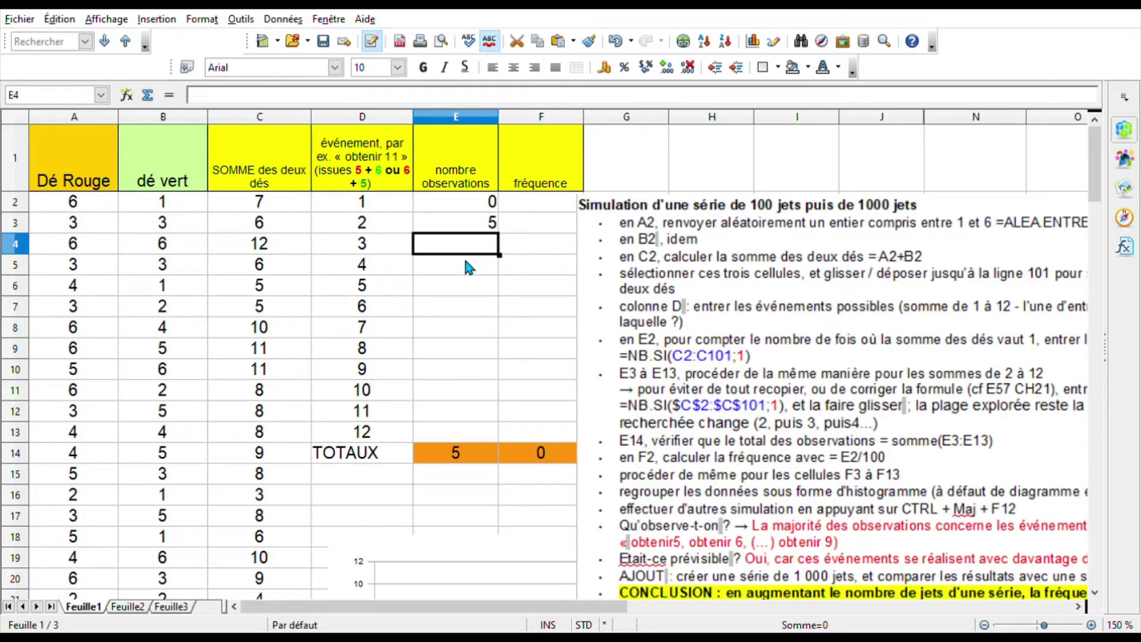
Step: Enter =NB.SI($C$1:$C$101;D3) in cell E4, using absolute references for the counted range
text(=NB.SI($C)
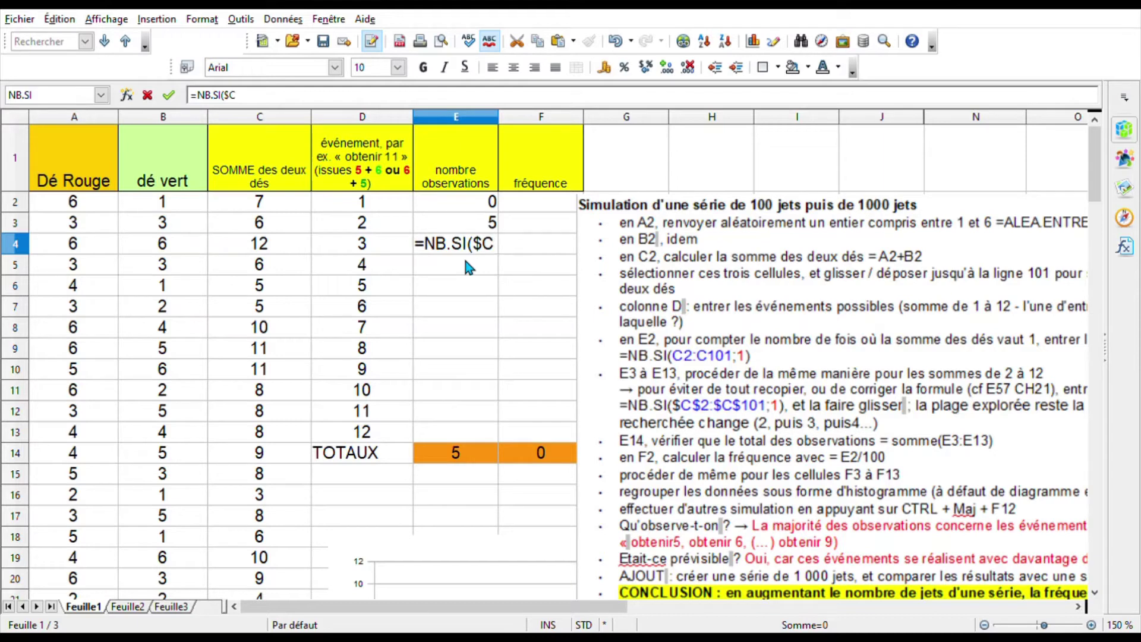
text($1:$)
text(C$)
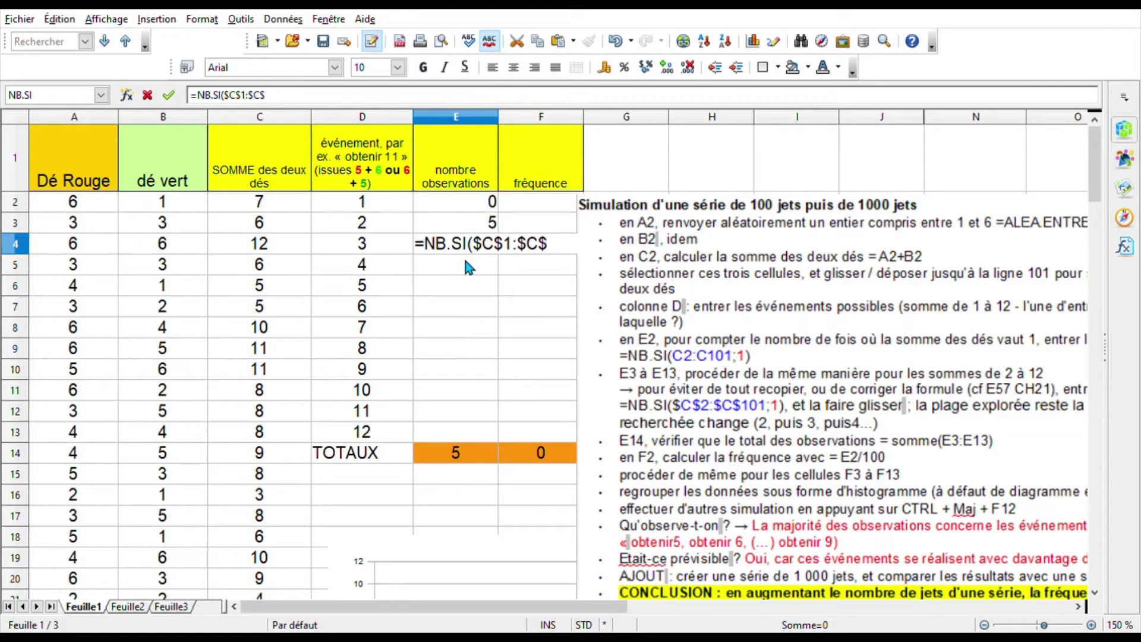
text(101;D)
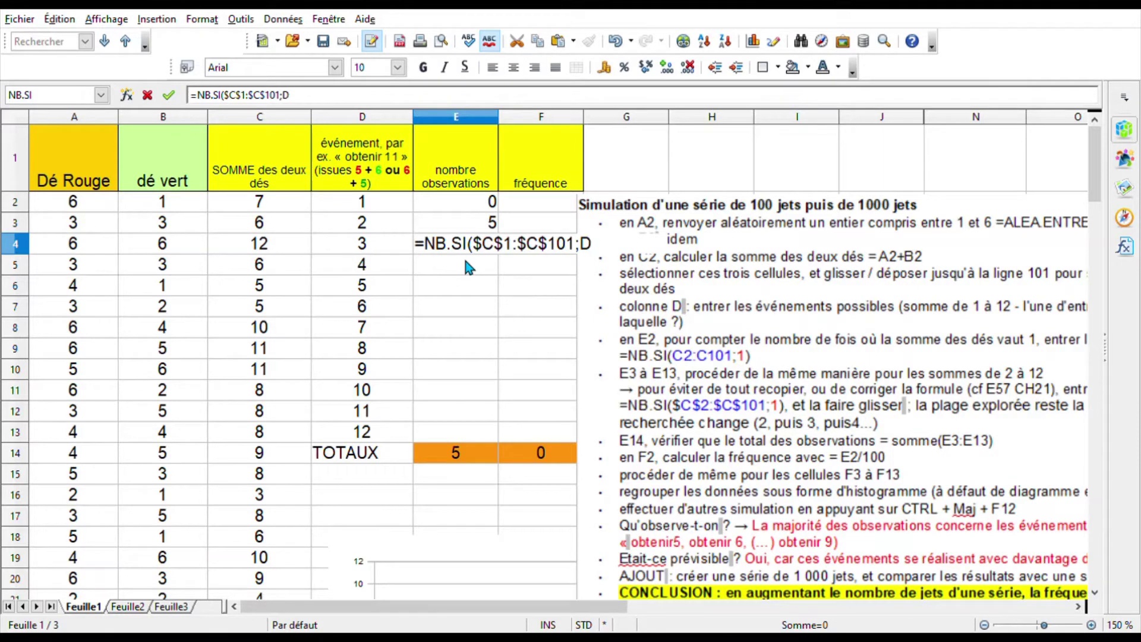
text(3))
key(Return)
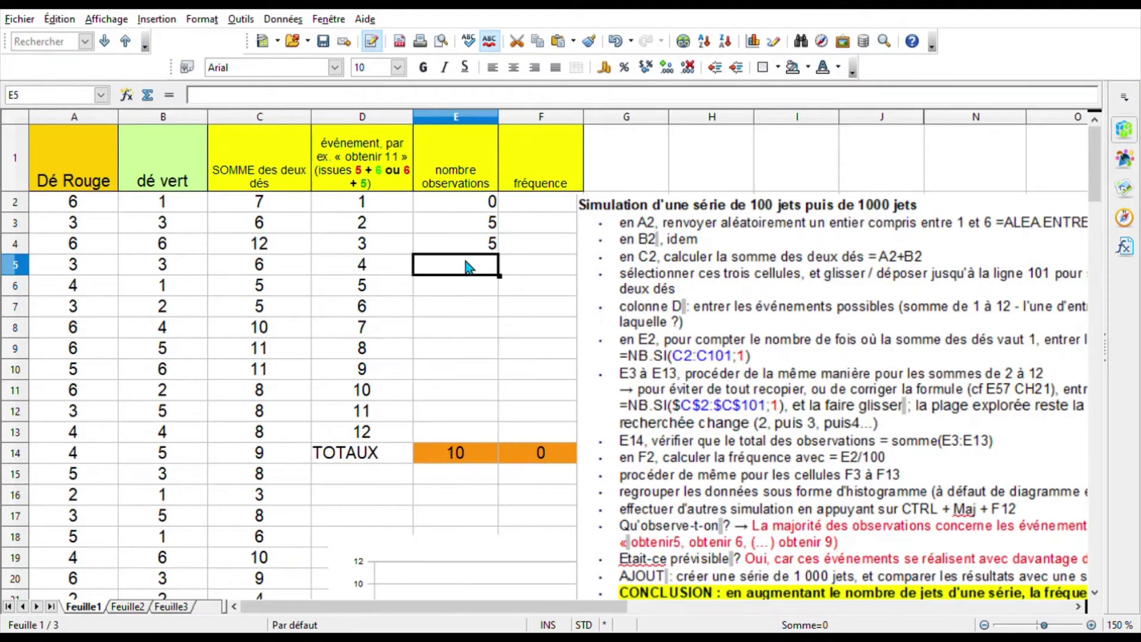
Step: Correct the criterion reference in the formula of cell E4 to D4
click(478, 253)
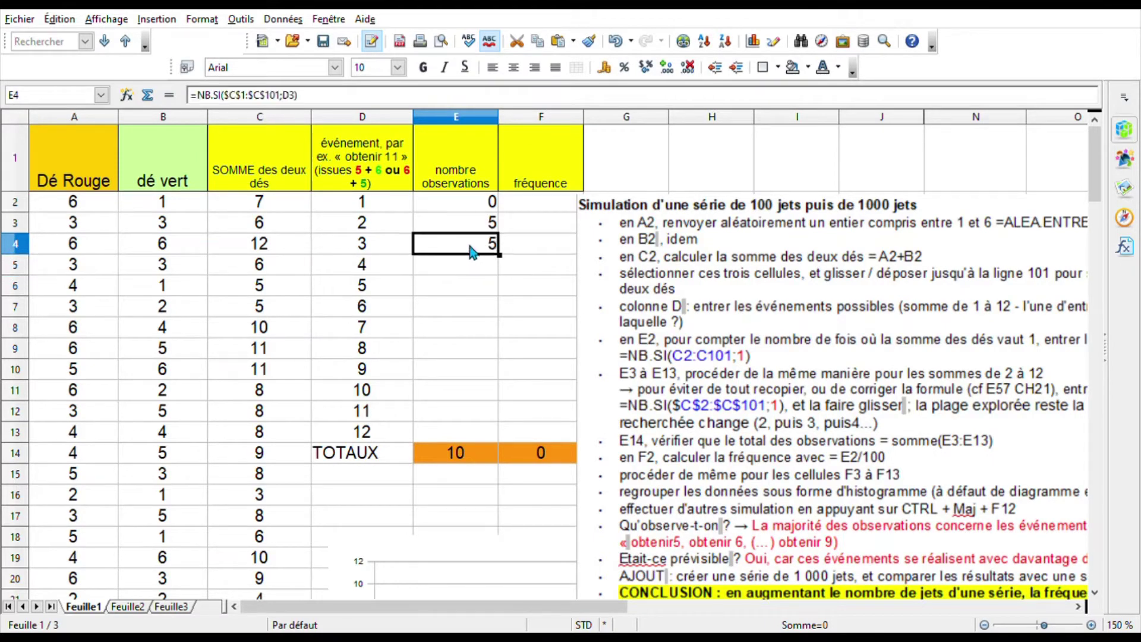
double_click(481, 256)
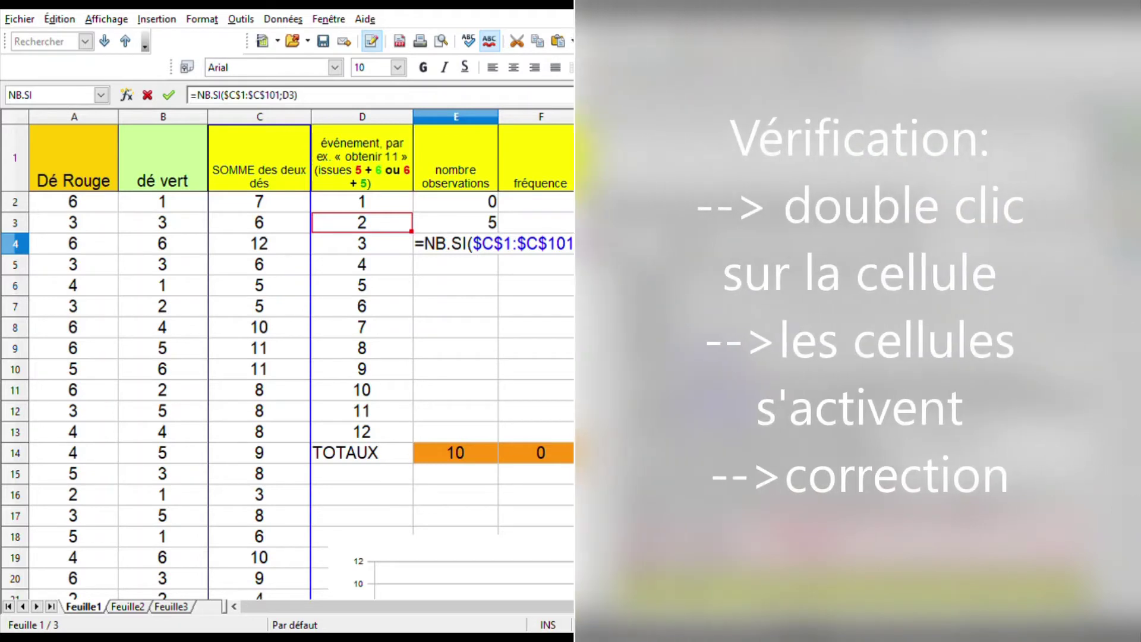
key(BackSpace)
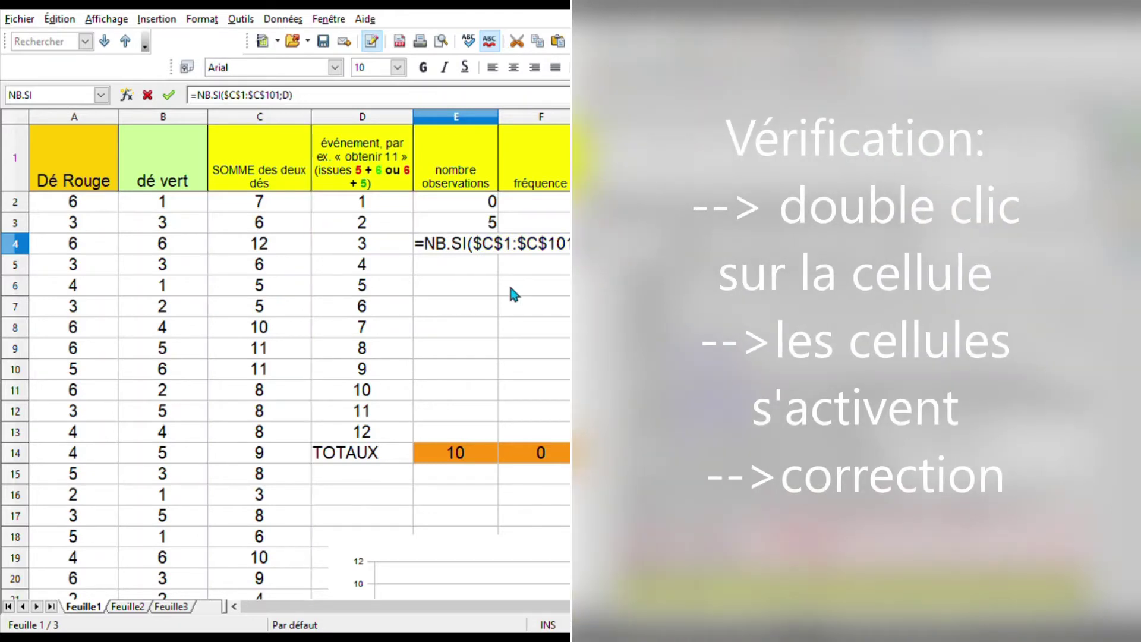
text(4)
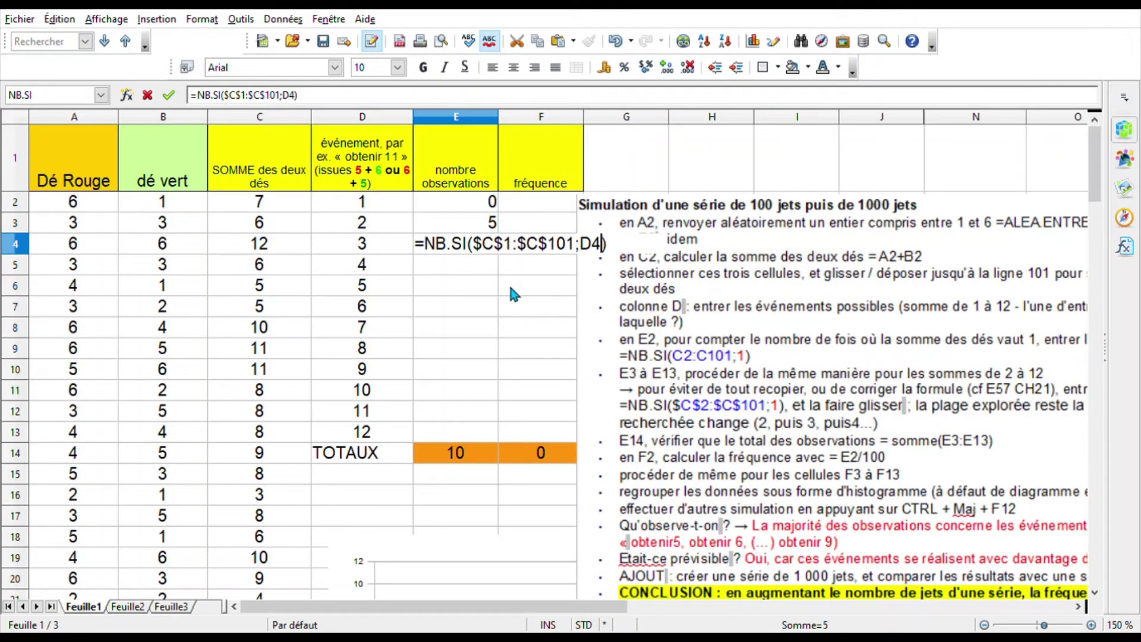
key(Return)
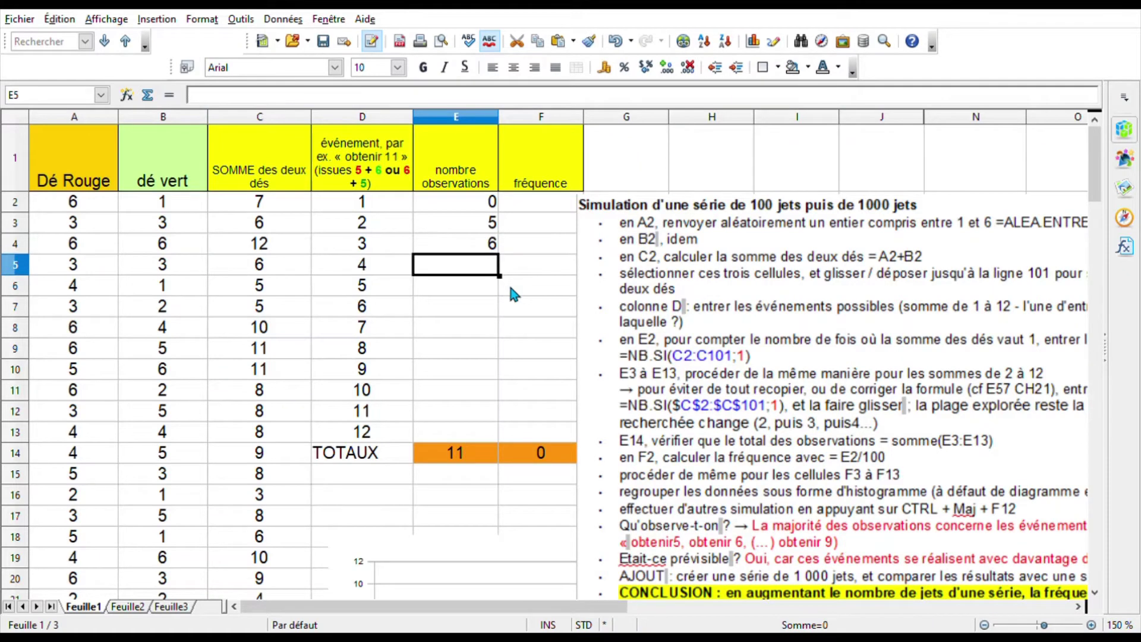
Step: Check the cell references in E4's formula and fill it down to E13
click(493, 245)
double_click(494, 246)
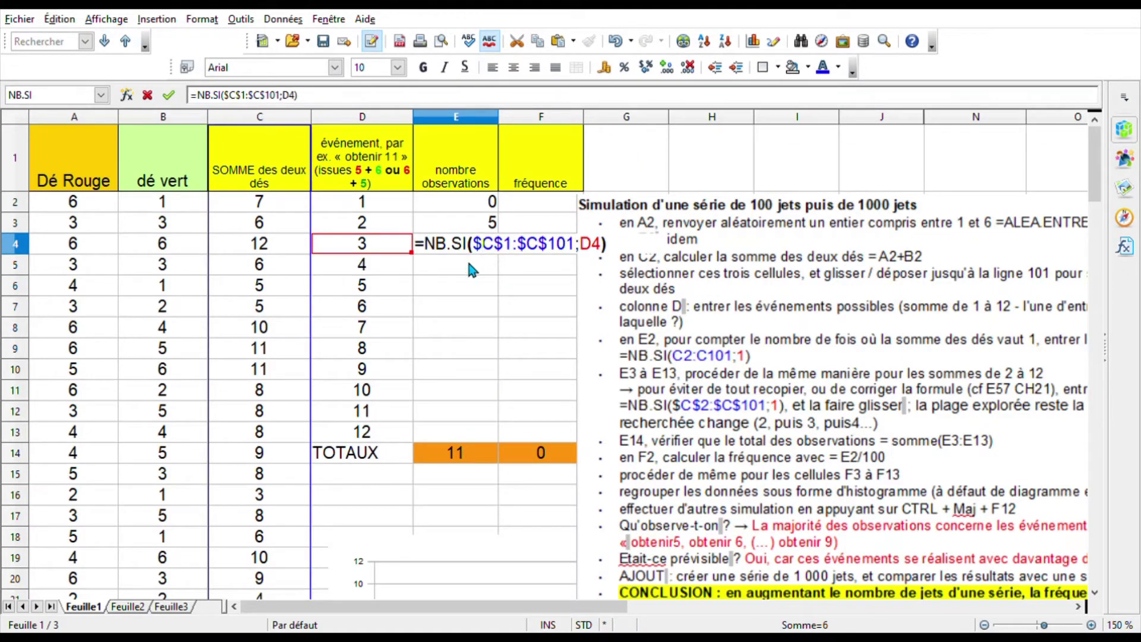
key(Escape)
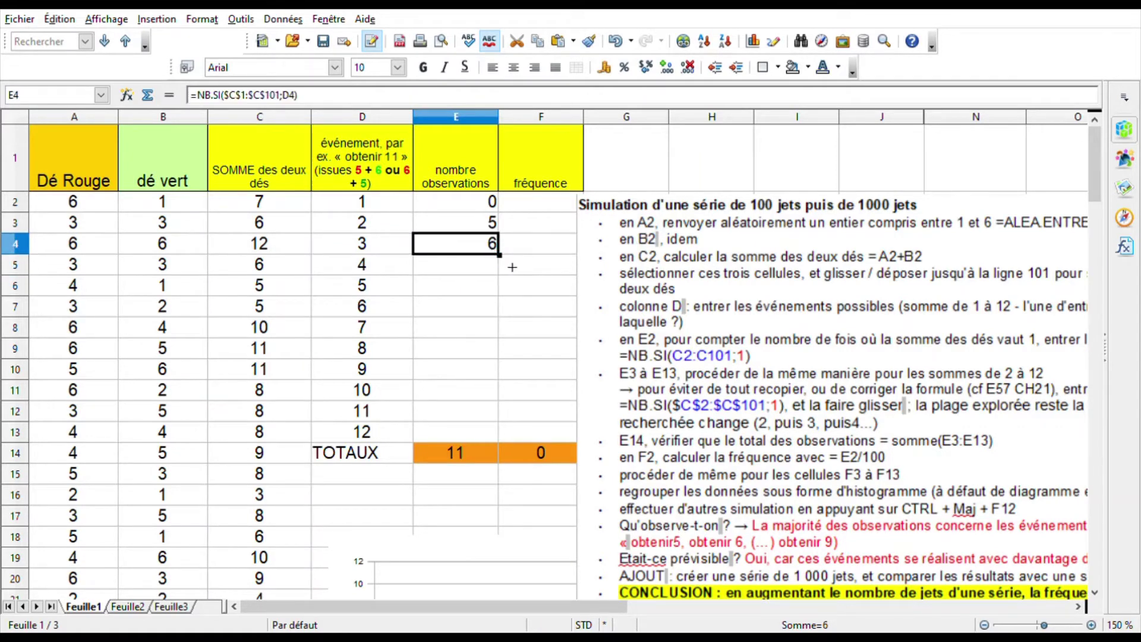
drag(499, 255, 487, 446)
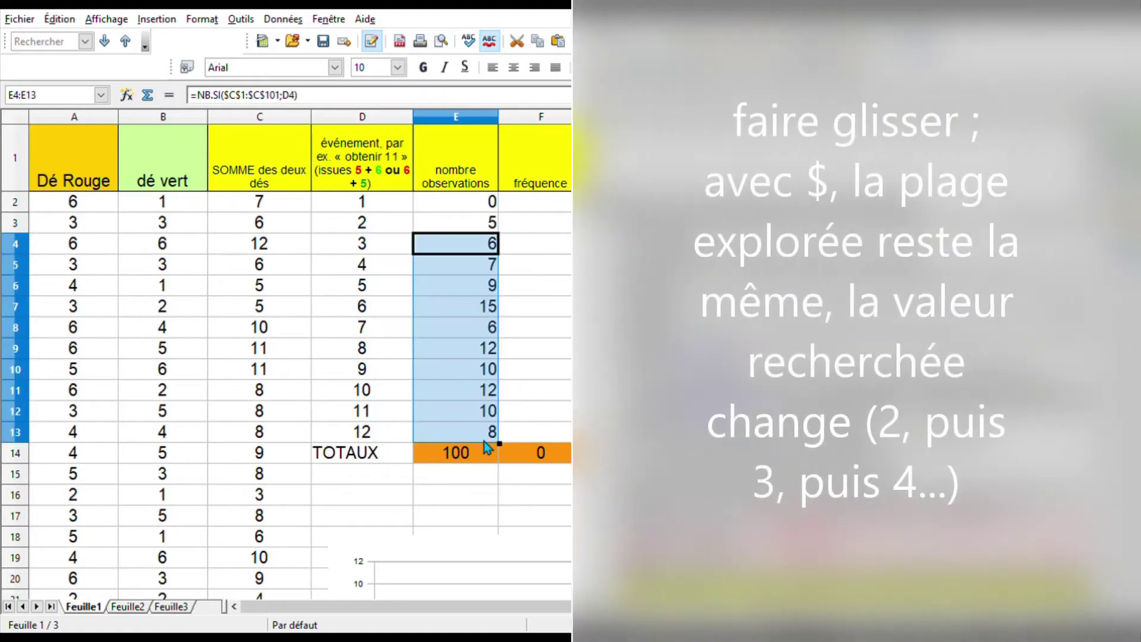
Step: Enter =E2/100 in cell F2 to calculate the frequency of the first event
click(533, 204)
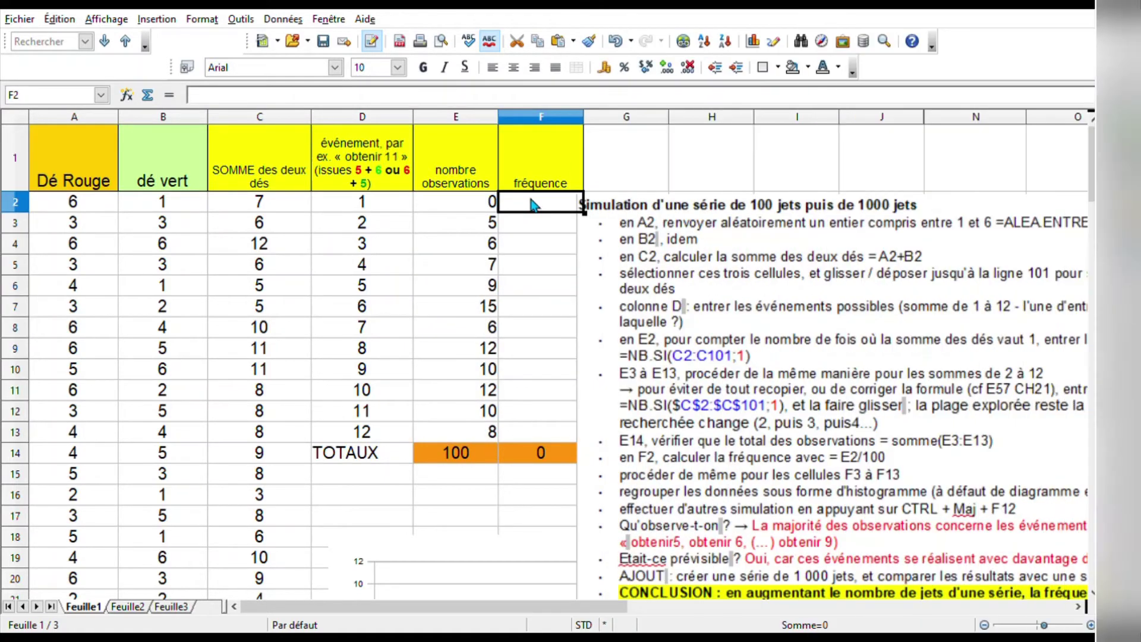
text(=)
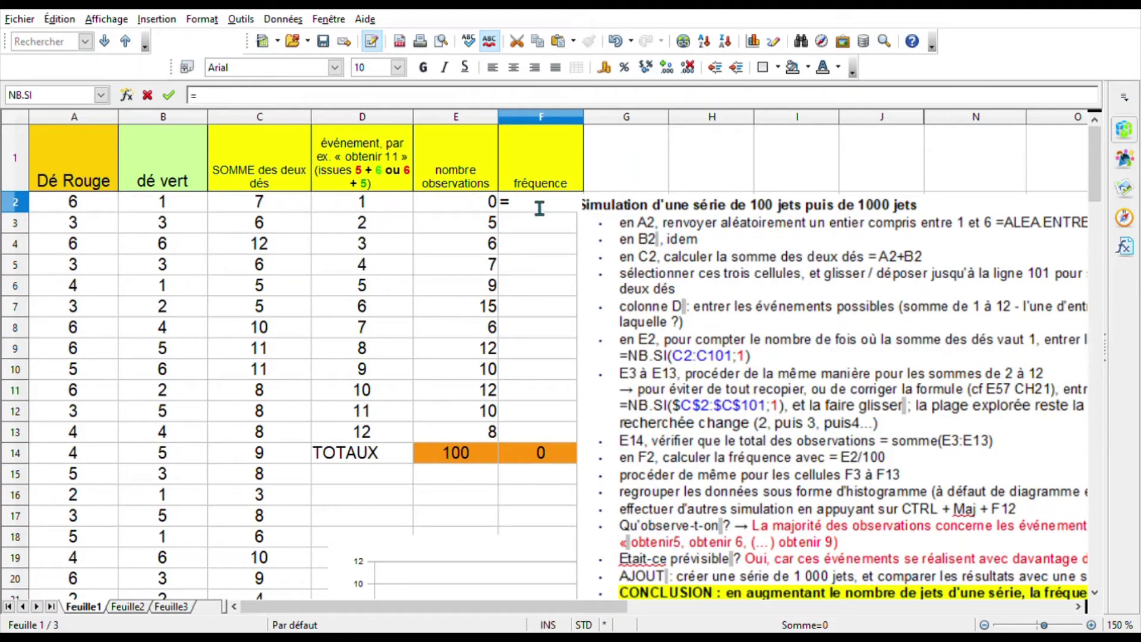
click(466, 205)
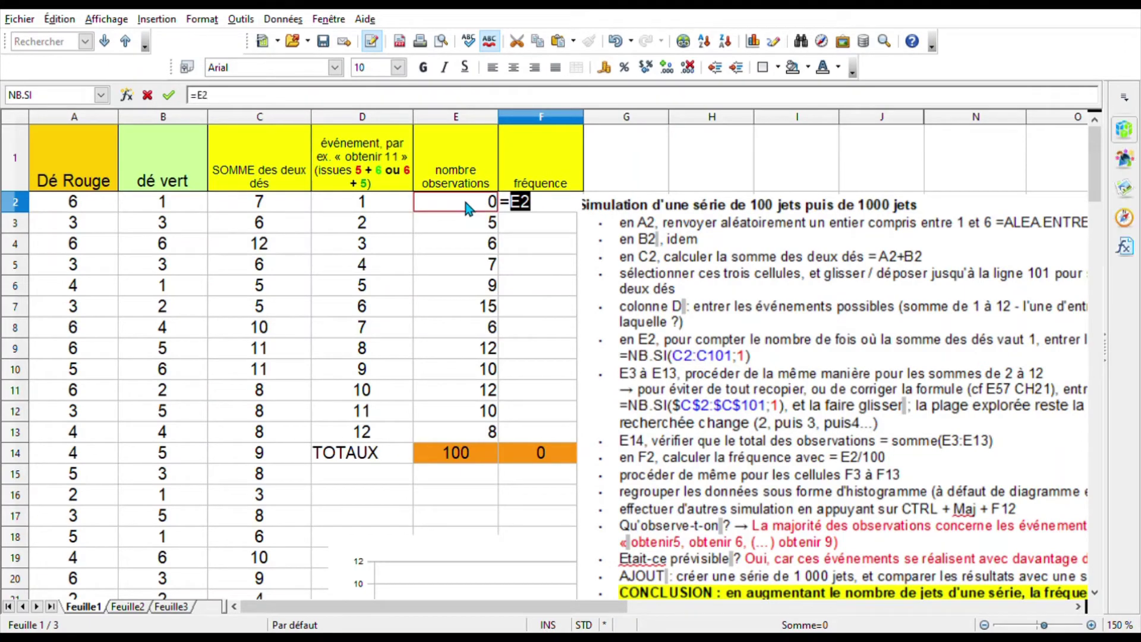
text(/100)
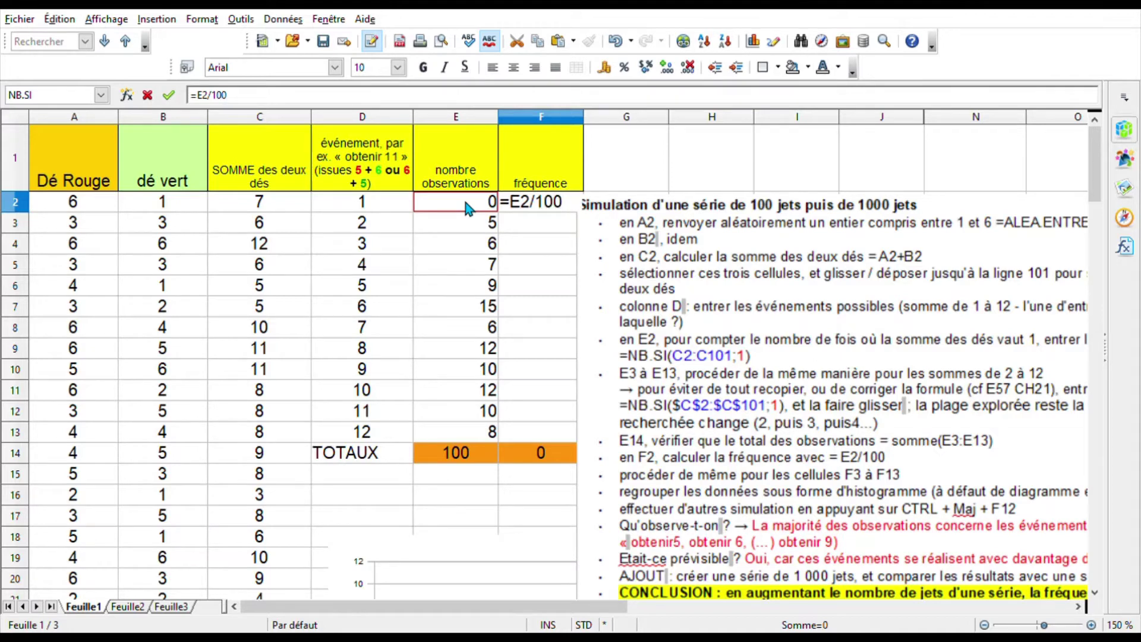
key(Return)
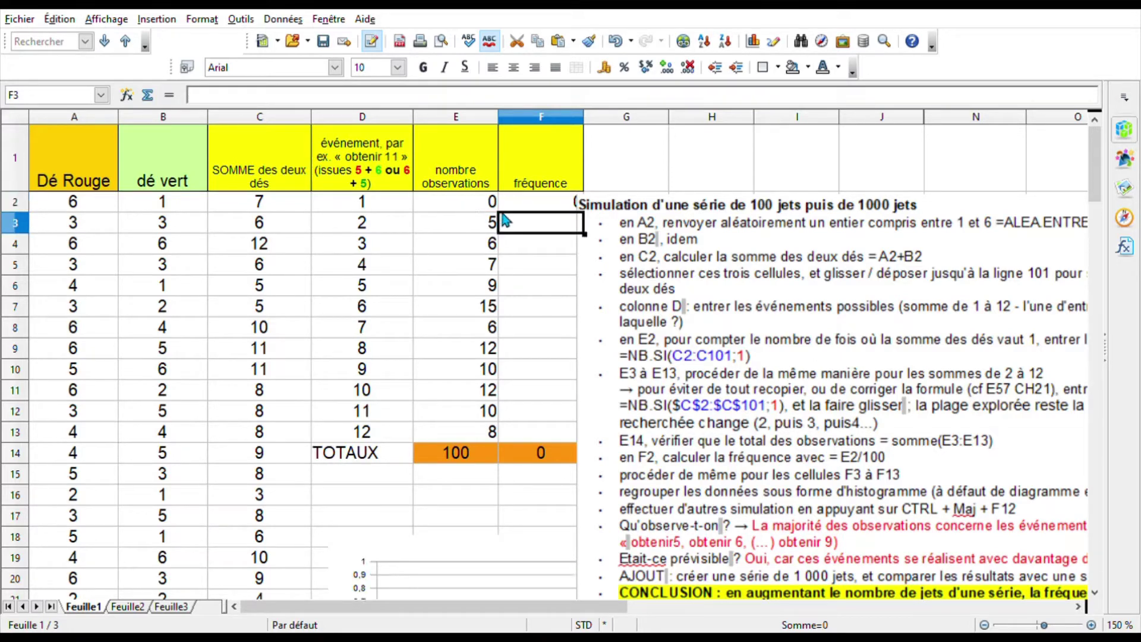
Step: Shift the instruction text box clear of column F and fill the frequency formula of F2 down to F13
click(601, 225)
drag(624, 220, 644, 217)
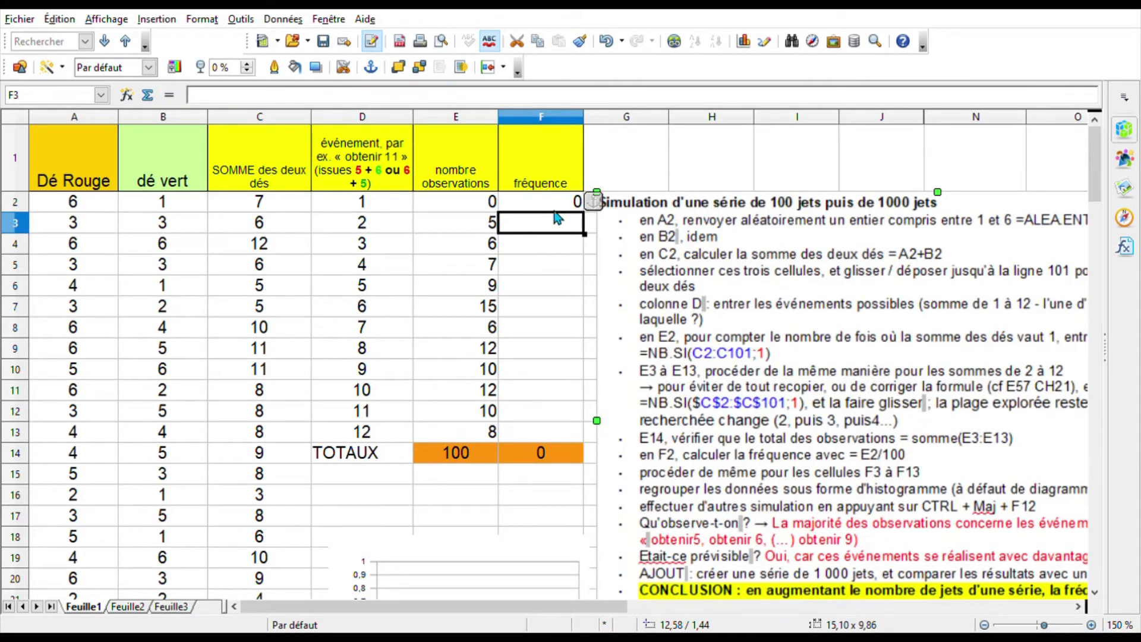
click(561, 228)
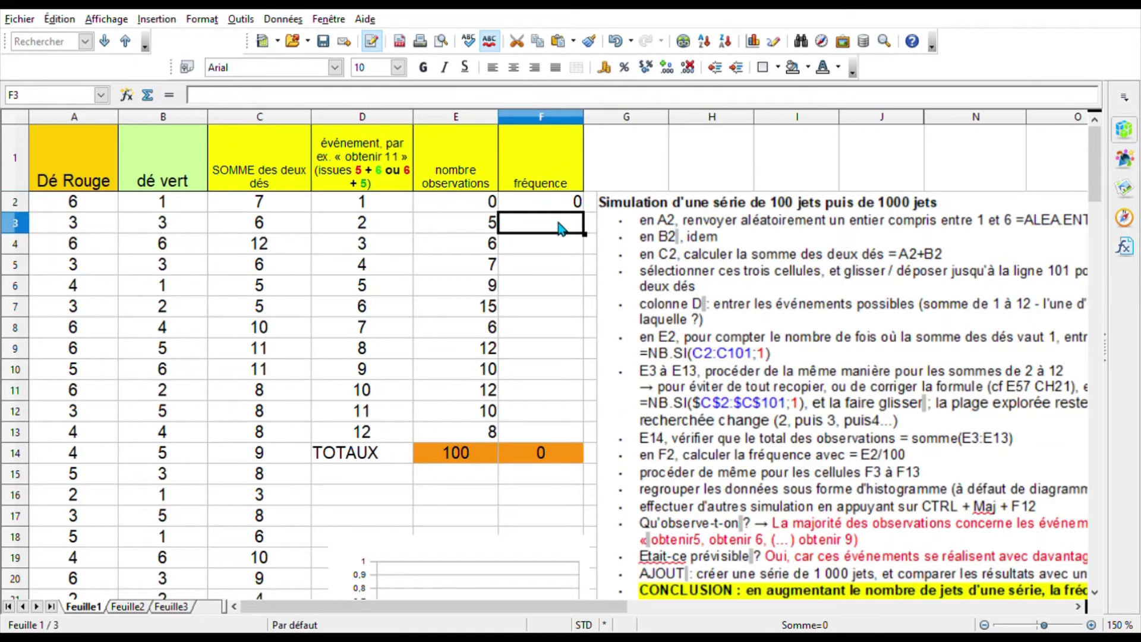
click(571, 205)
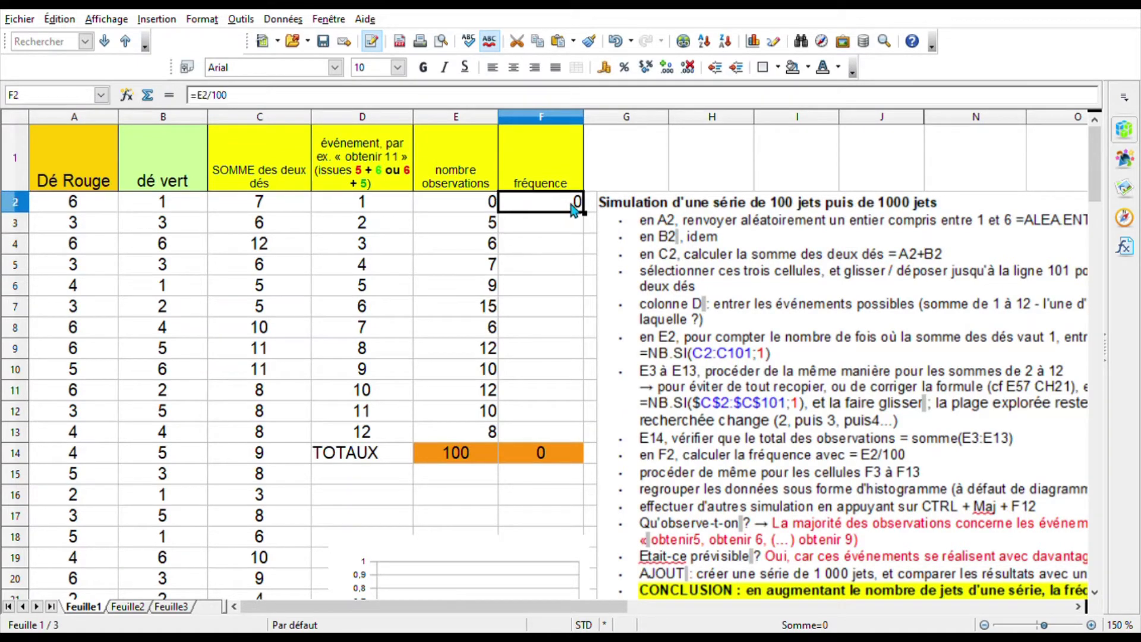
drag(600, 236, 577, 451)
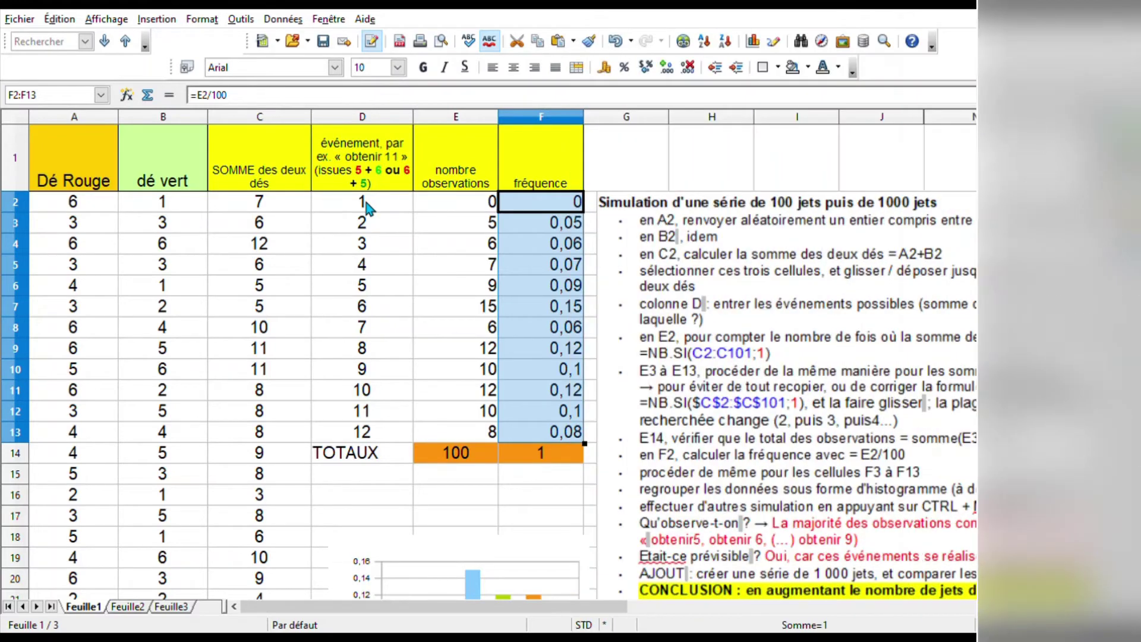
drag(367, 207, 349, 443)
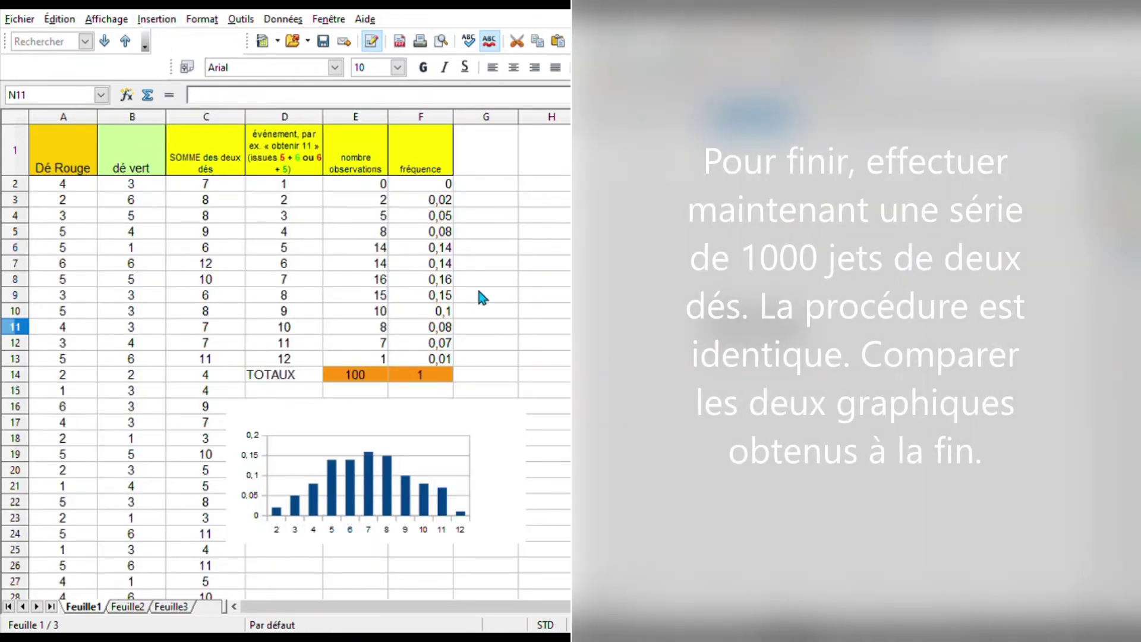
Step: Fill the dice throw formulas of A101:C101 down to row 1001 to simulate 1000 throws
scroll(51, 432, down, 3)
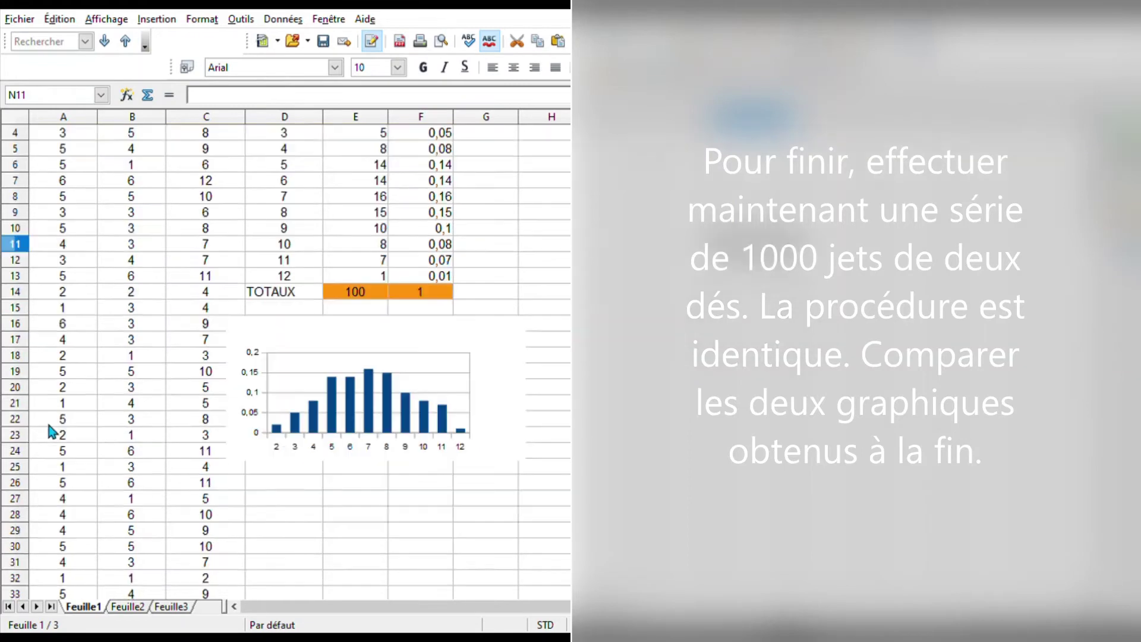
scroll(51, 432, down, 20)
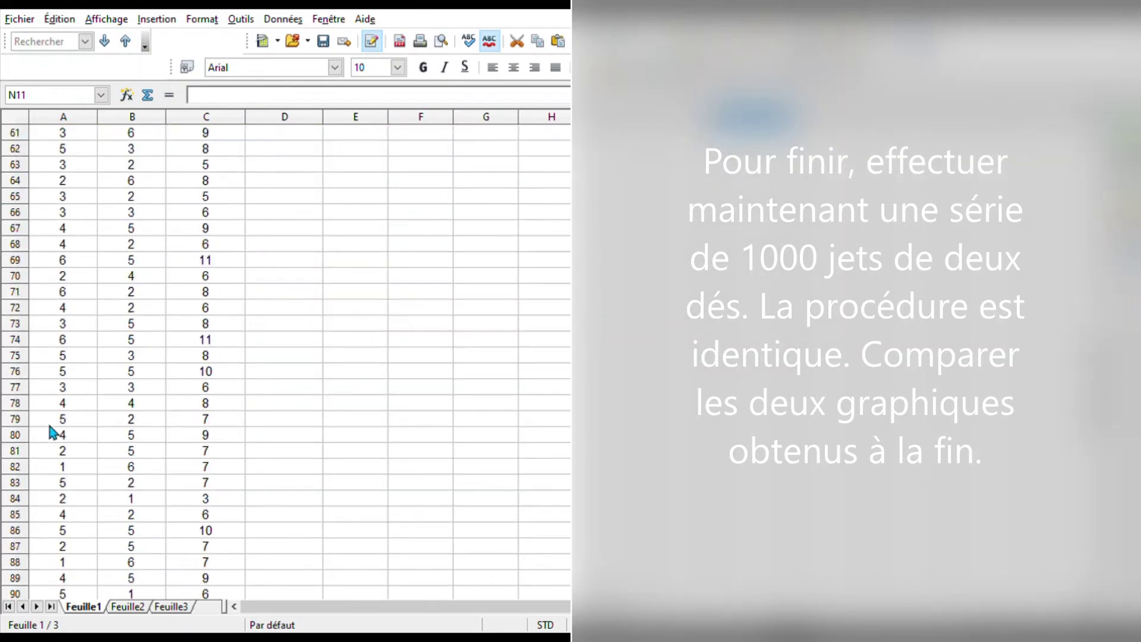
scroll(52, 432, down, 1)
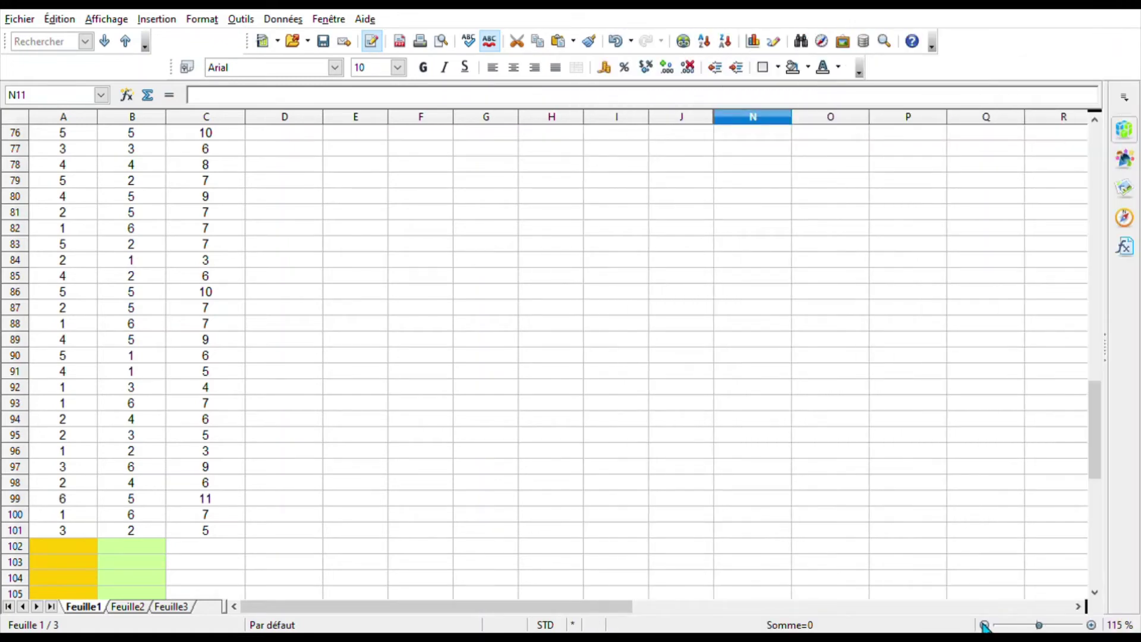
click(984, 625)
click(984, 625)
click(984, 625)
click(985, 624)
click(985, 624)
click(984, 624)
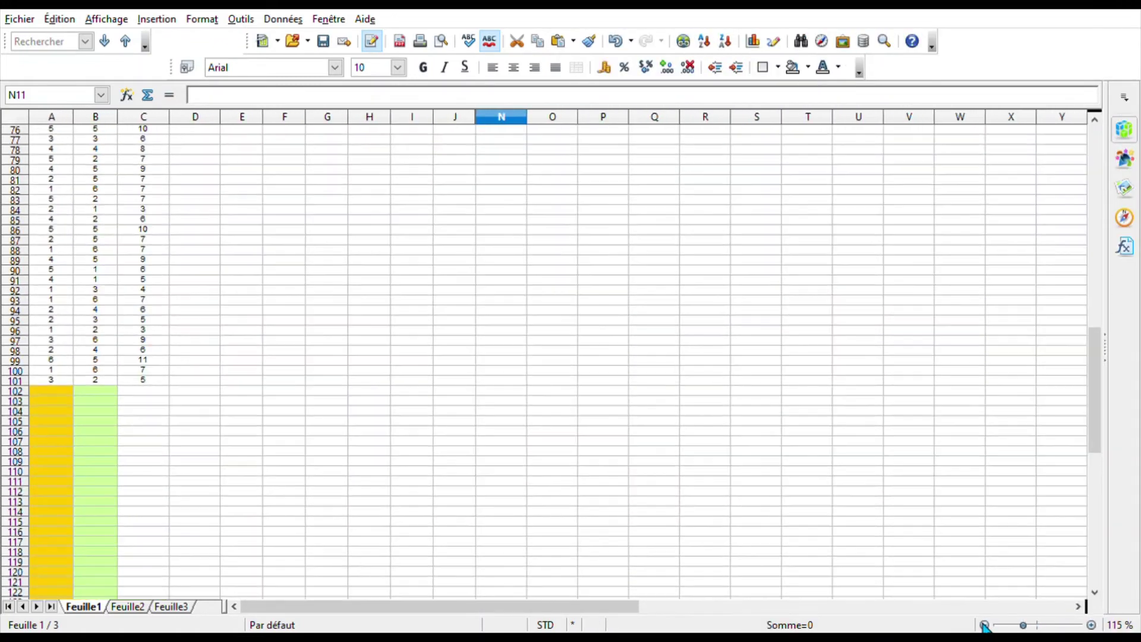
drag(48, 380, 177, 630)
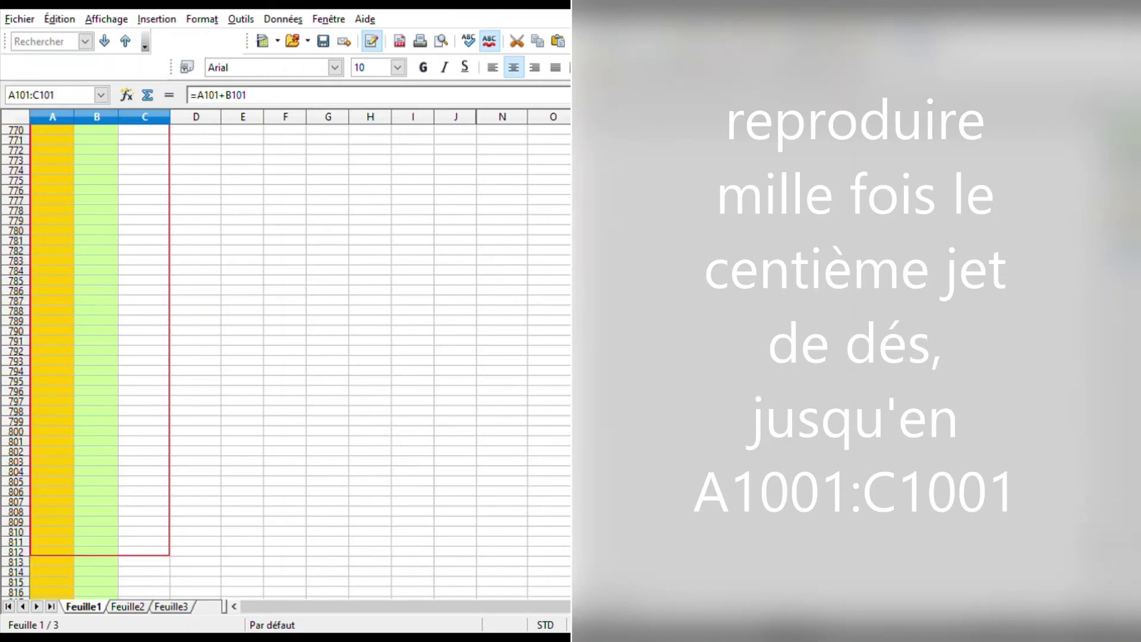
drag(177, 630, 171, 500)
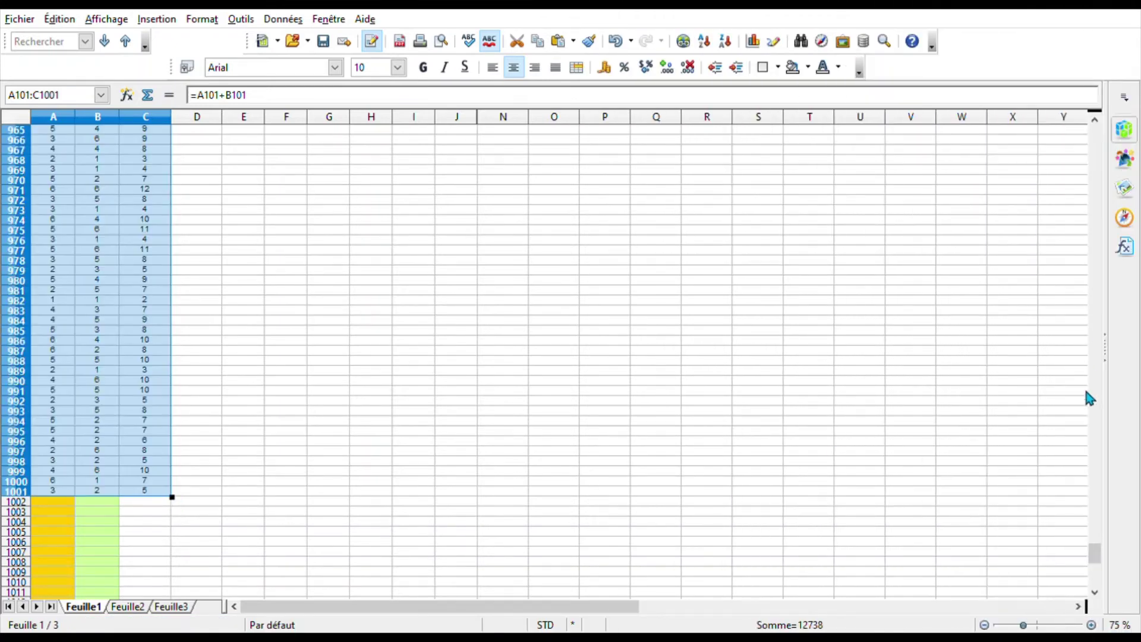
Step: Copy the headings of C1:F1 into G1:J1 for the 1000-throw series
drag(1095, 553, 1103, 131)
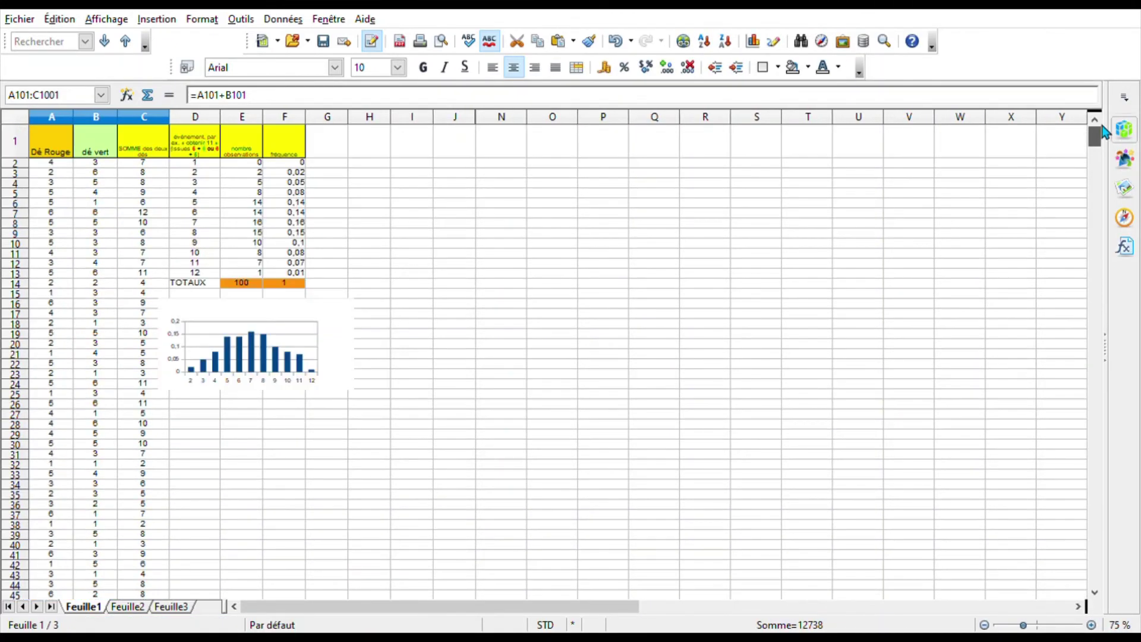
click(331, 149)
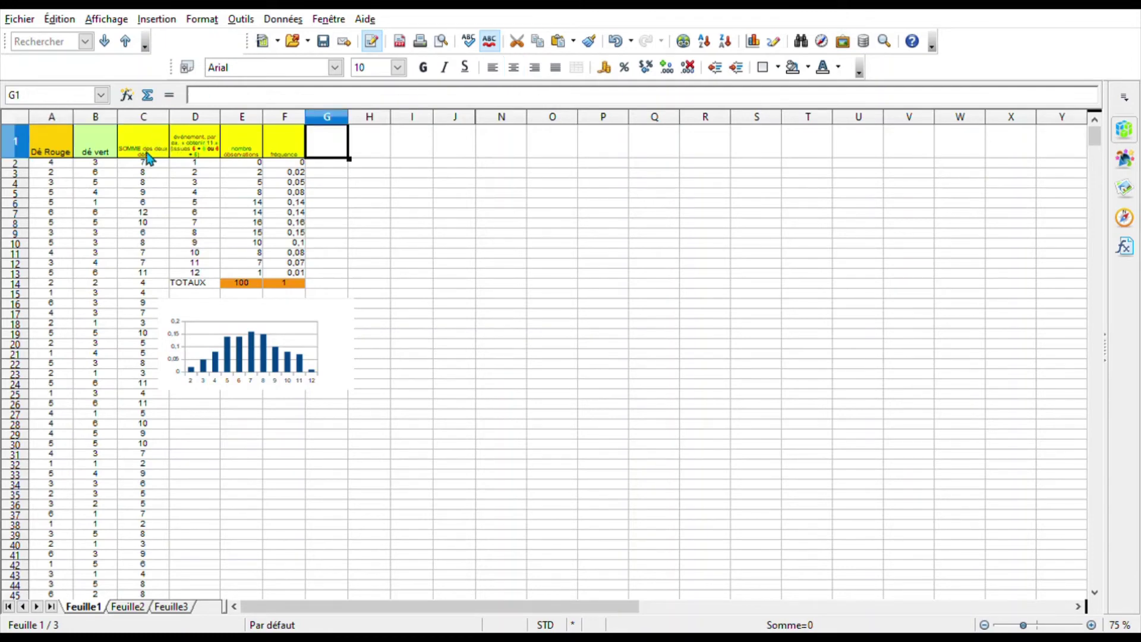
drag(145, 154, 279, 155)
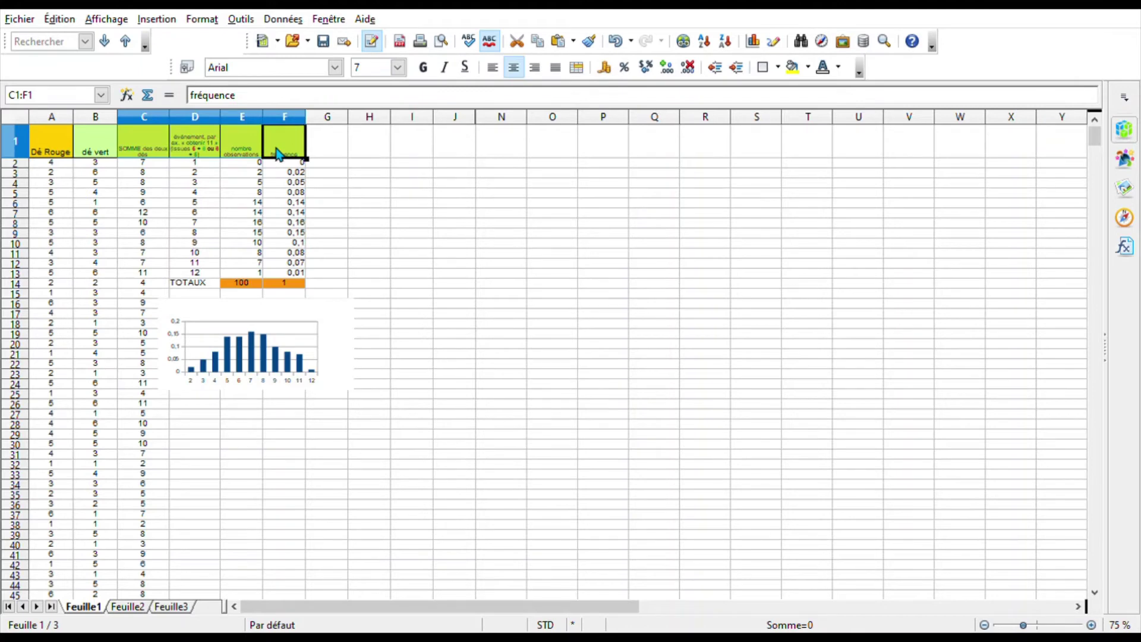
click(336, 141)
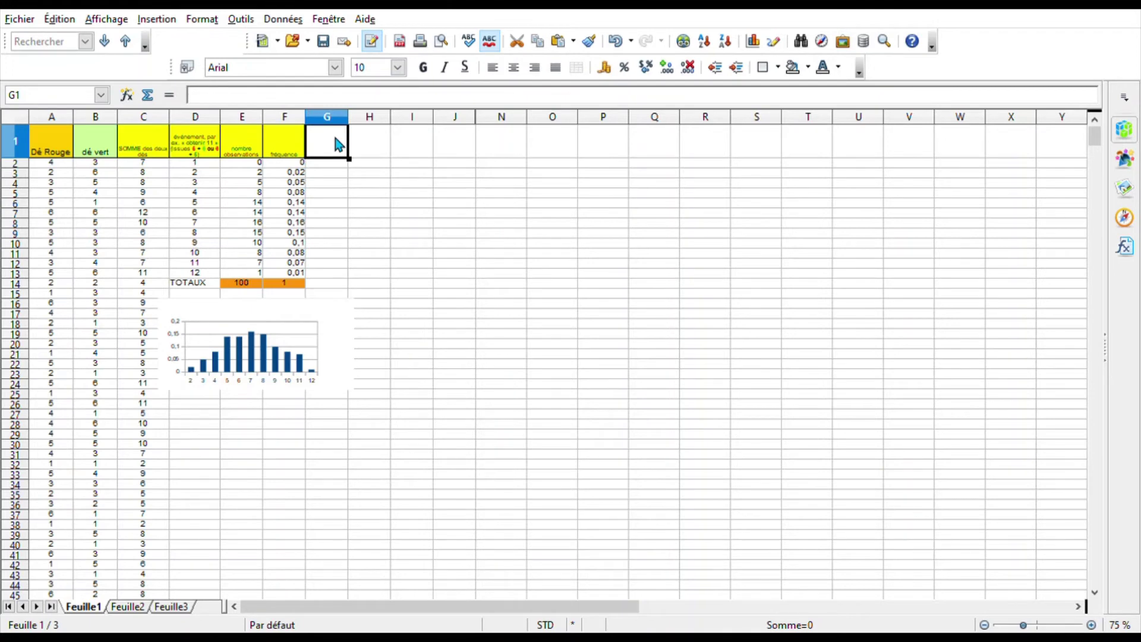
key(ctrl+v)
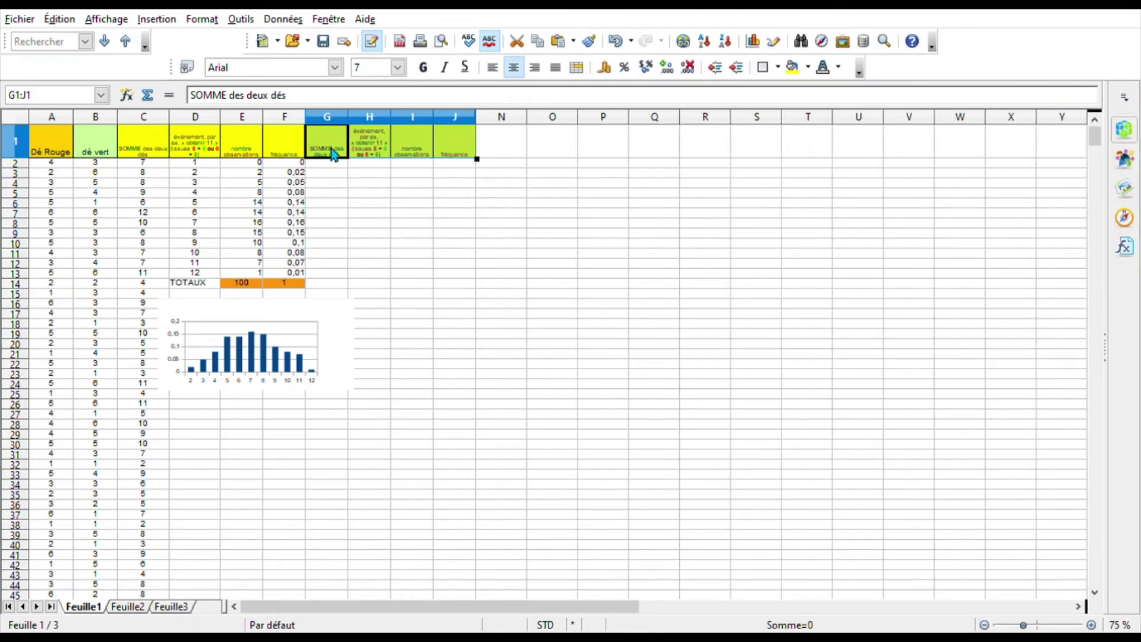
Step: Enter 1 in cell H2 as the first event of the 1000-throw table
click(371, 165)
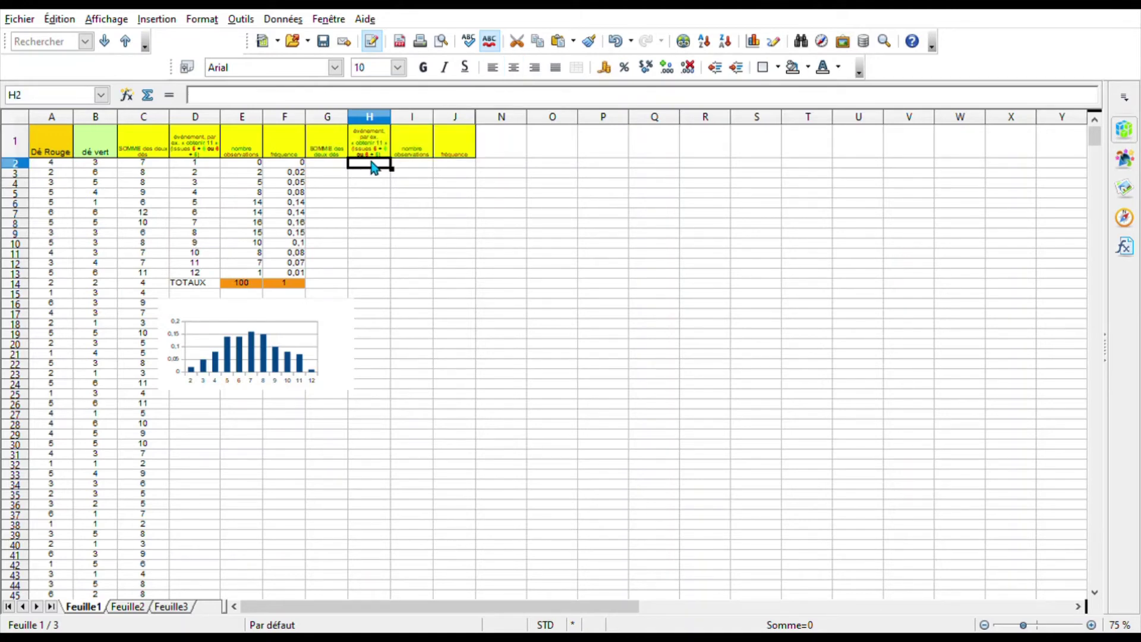
text(1)
key(Return)
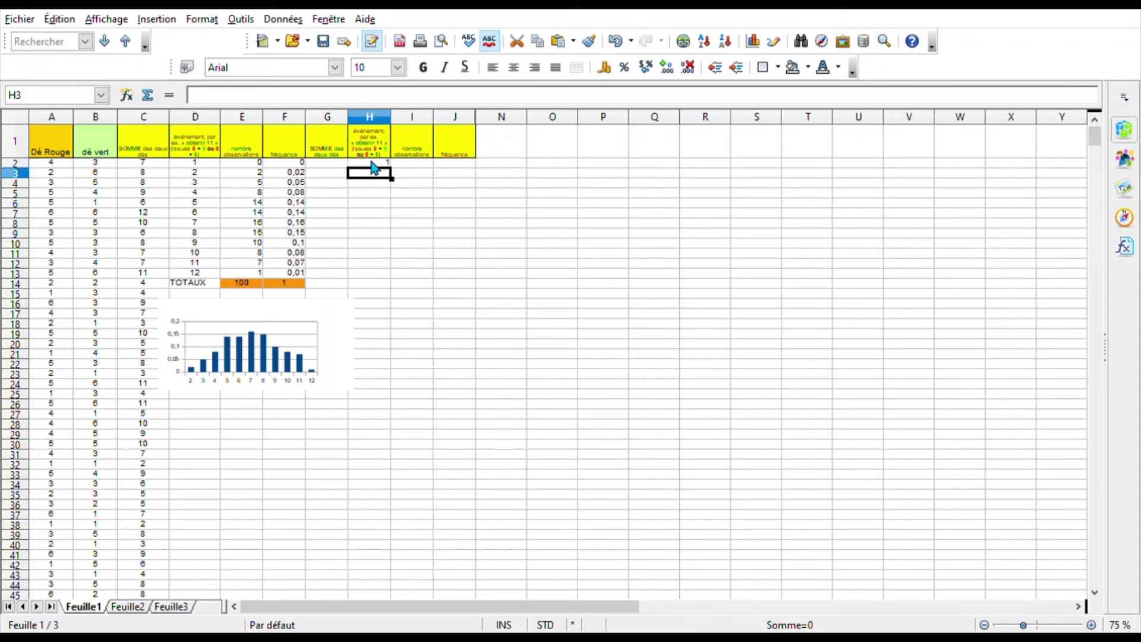
Step: Fill the event series of the 1000-throw table from H2 down to H13, numbering the events 1 to 12
click(372, 163)
drag(391, 168, 377, 291)
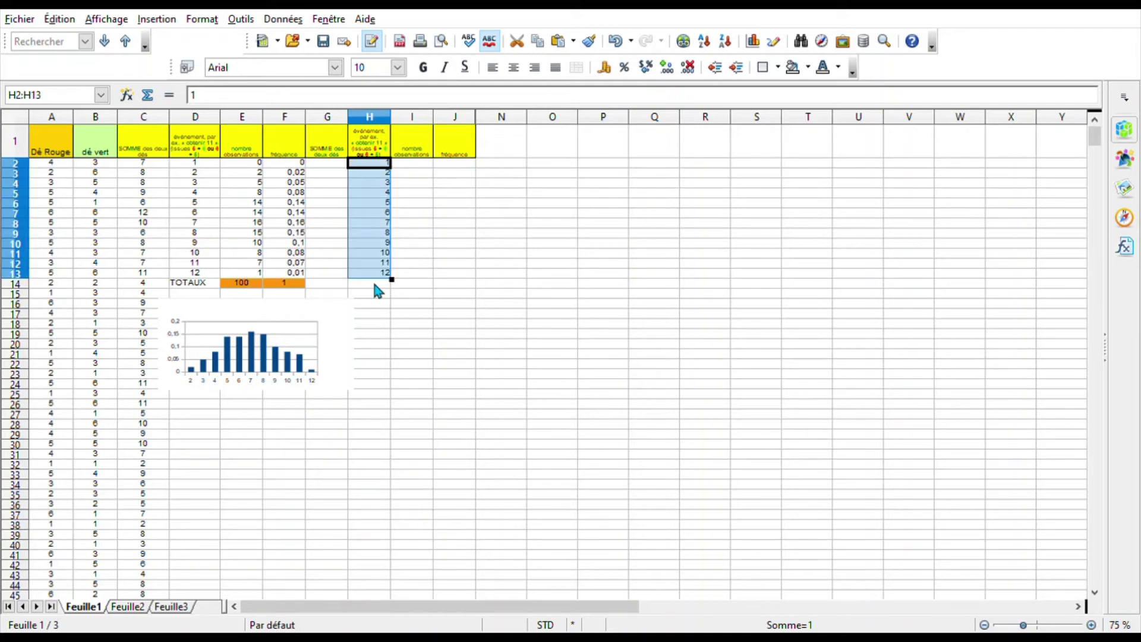
Step: Enter the counting formula =NB.SI($C$1:$C$1001;H2) in cell I2
click(1092, 625)
click(1092, 625)
click(1092, 625)
click(1092, 625)
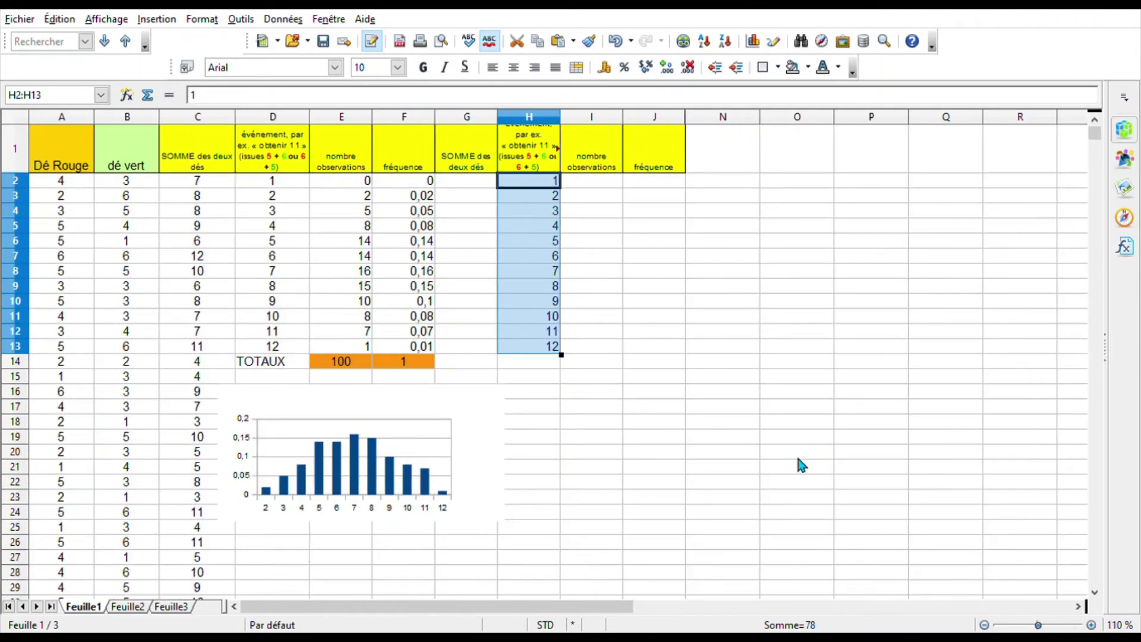
click(586, 191)
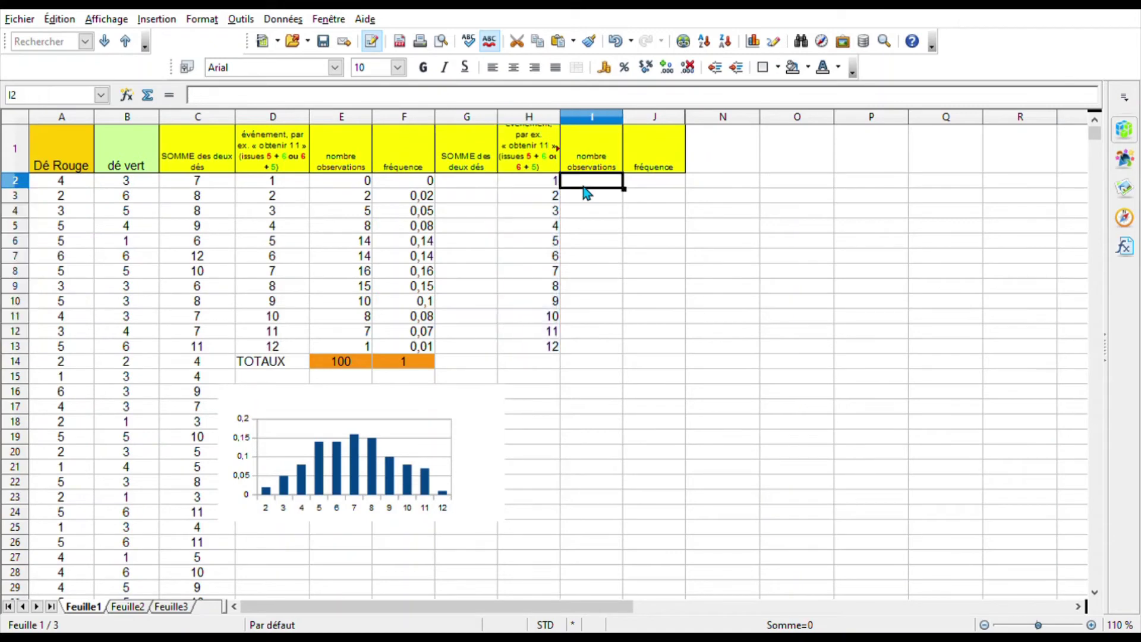
text(=)
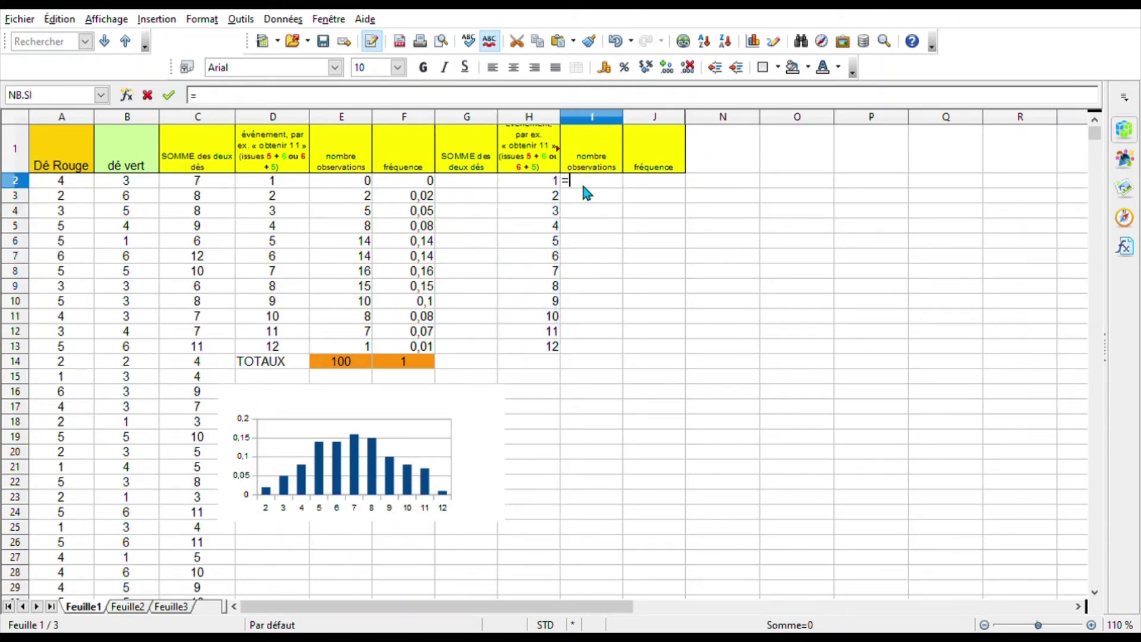
text(NB.SI()
text($C)
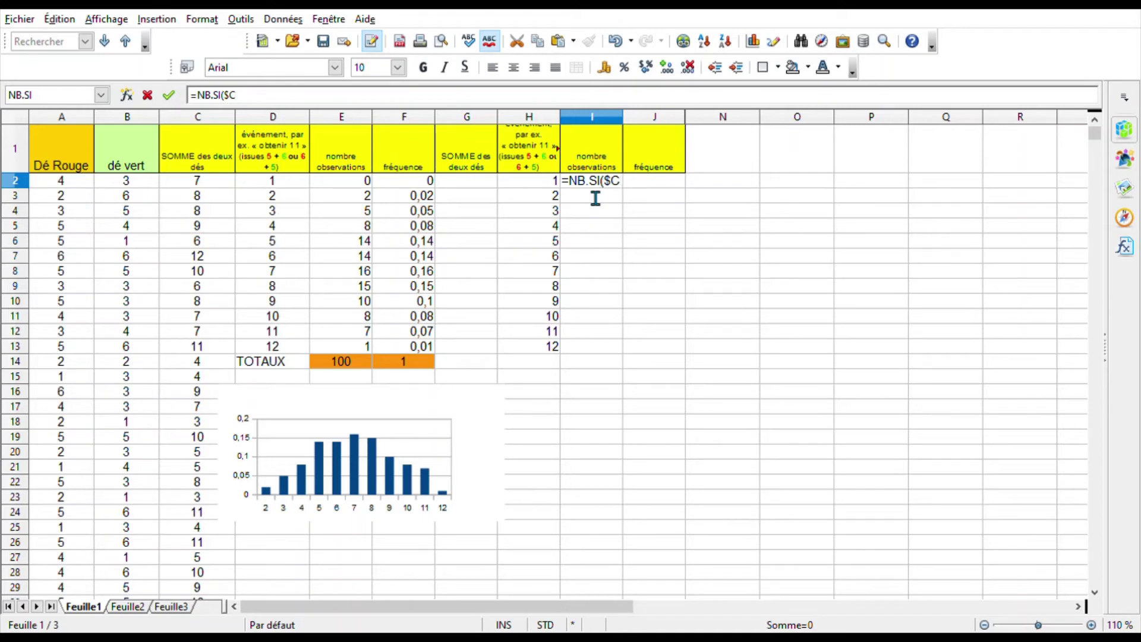
text($1)
text(:$C)
text($)
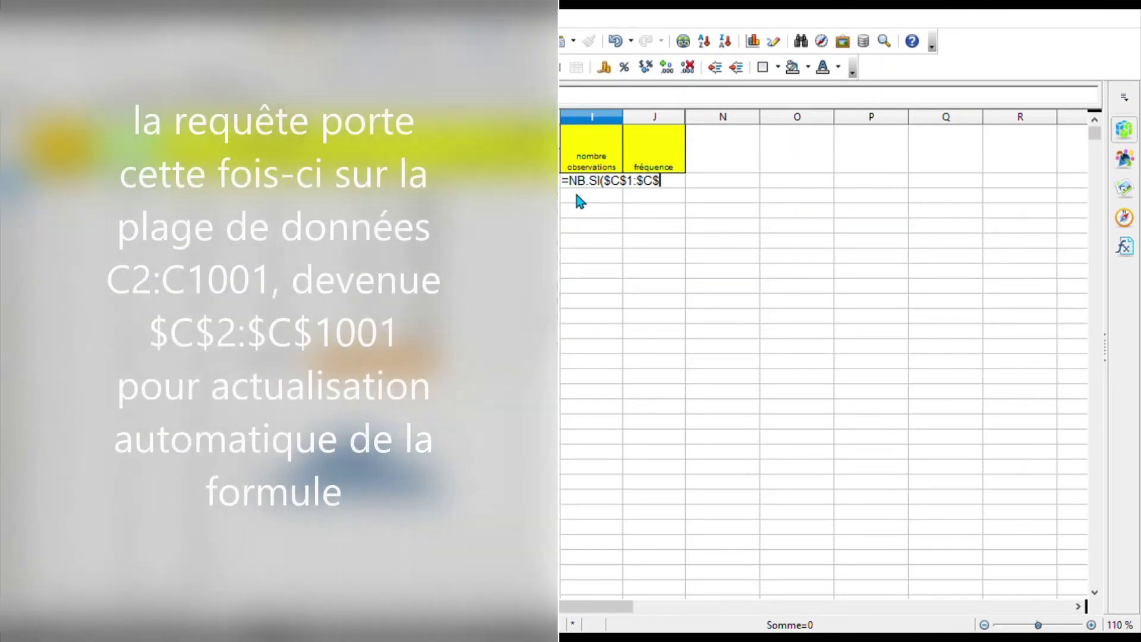
text(100)
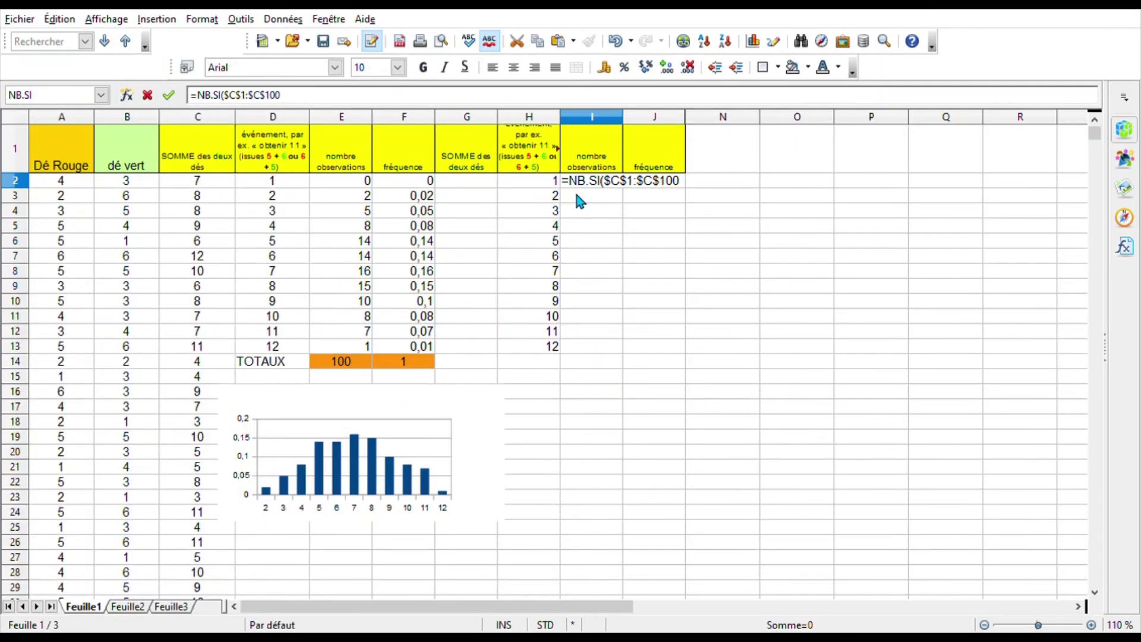
text(1;H2))
key(Return)
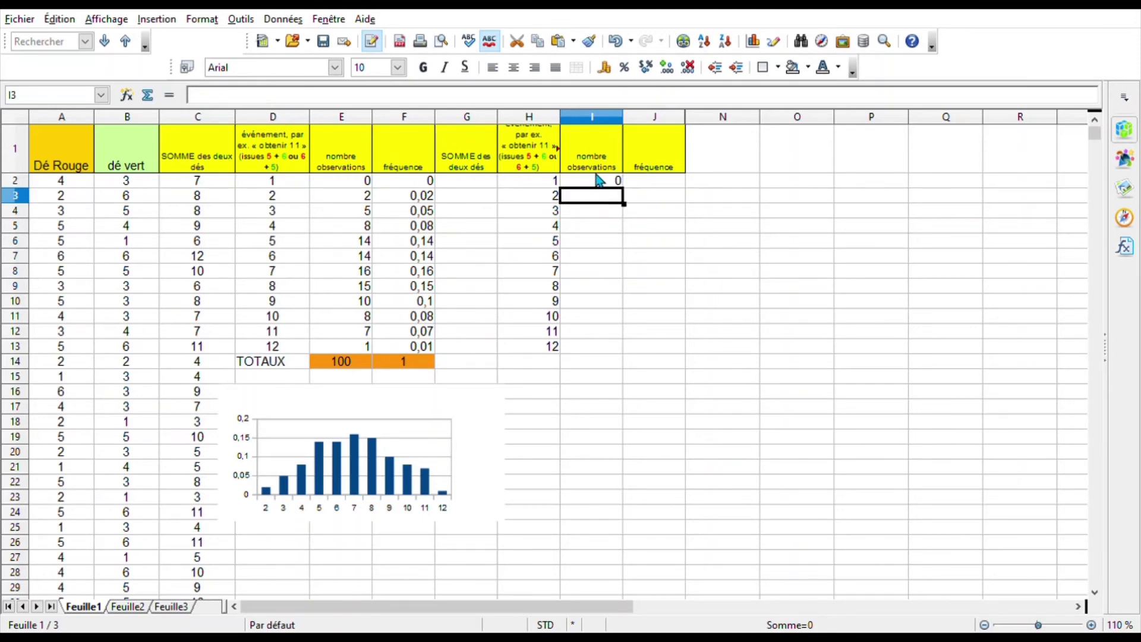
Step: Correct the range in the counting formula of I2 so that it reads =NB.SI($C$2:$C$1001;H2)
double_click(598, 181)
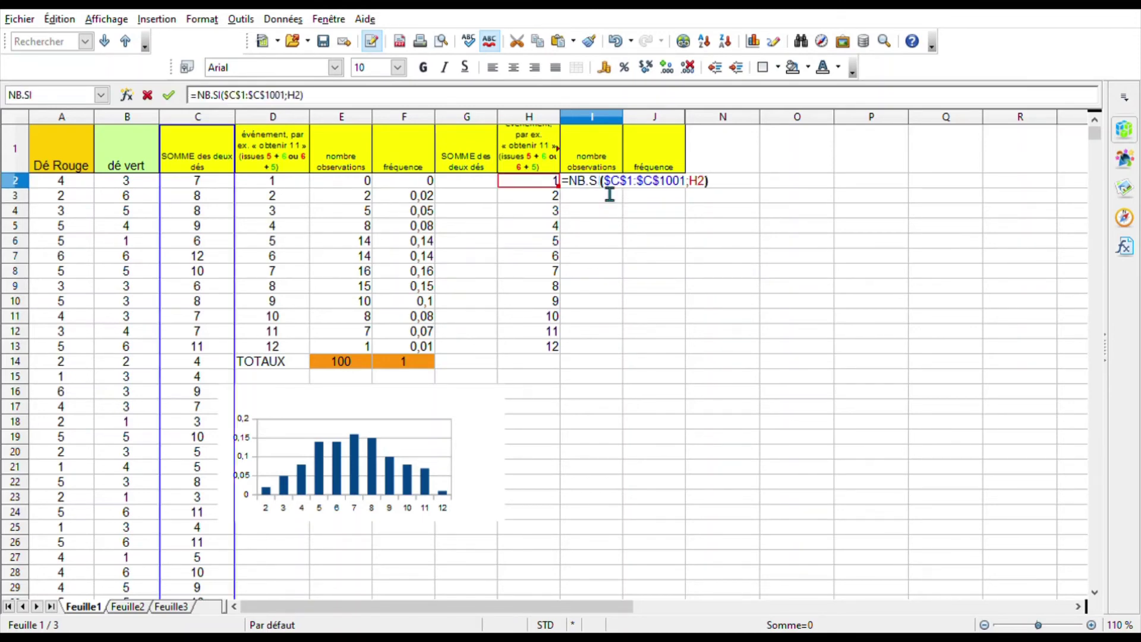
key(Insert)
click(633, 191)
key(BackSpace)
text(2)
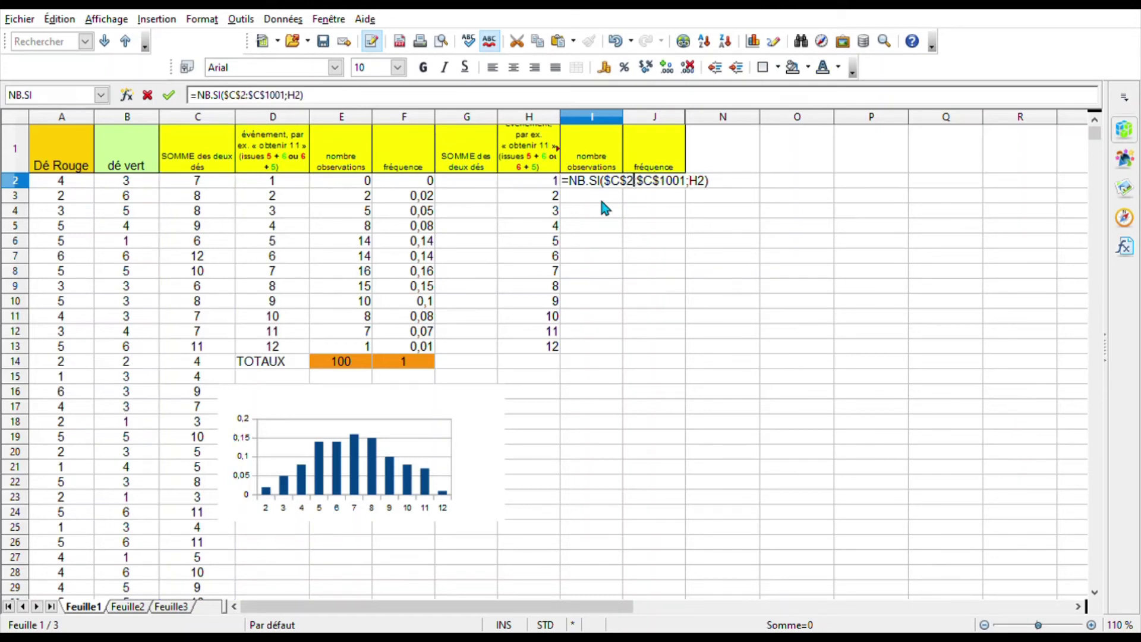
key(Return)
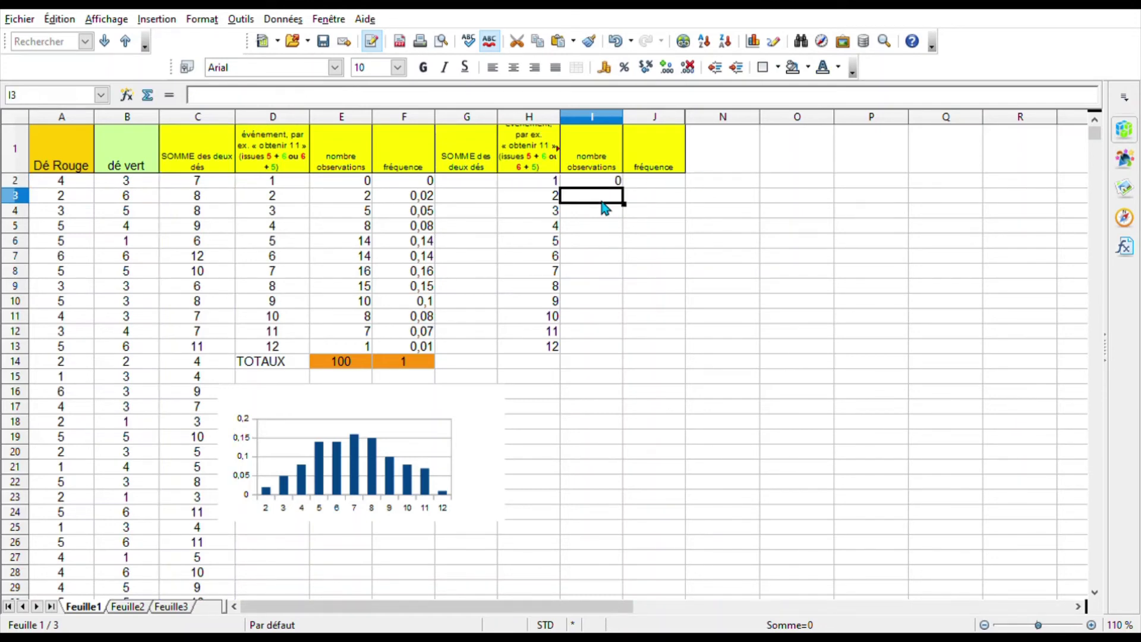
click(599, 188)
double_click(598, 187)
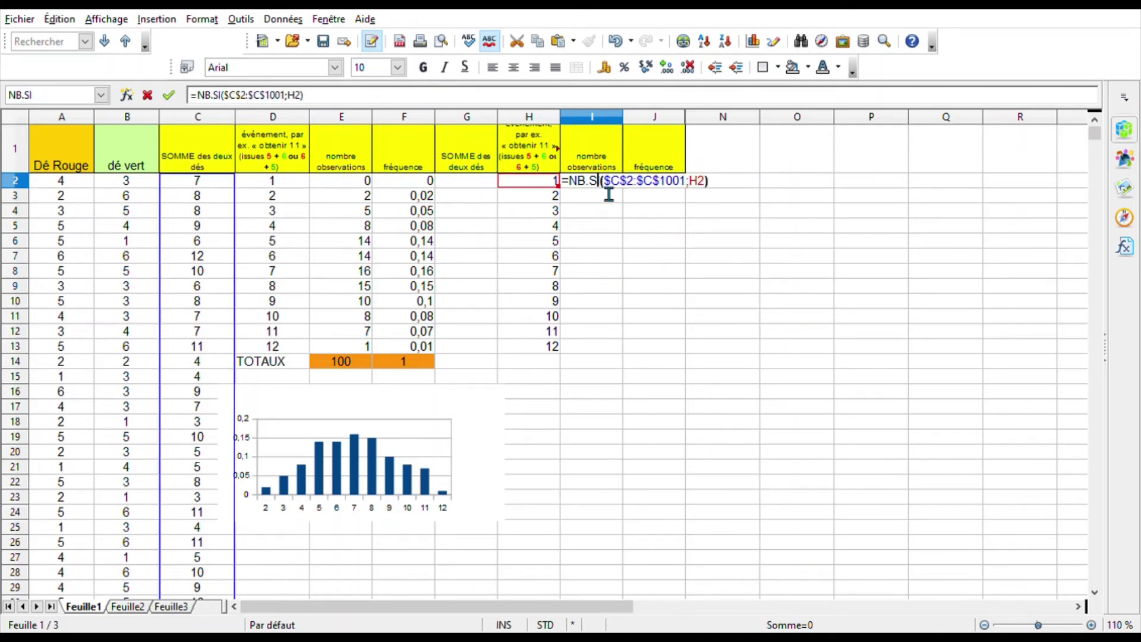
key(Return)
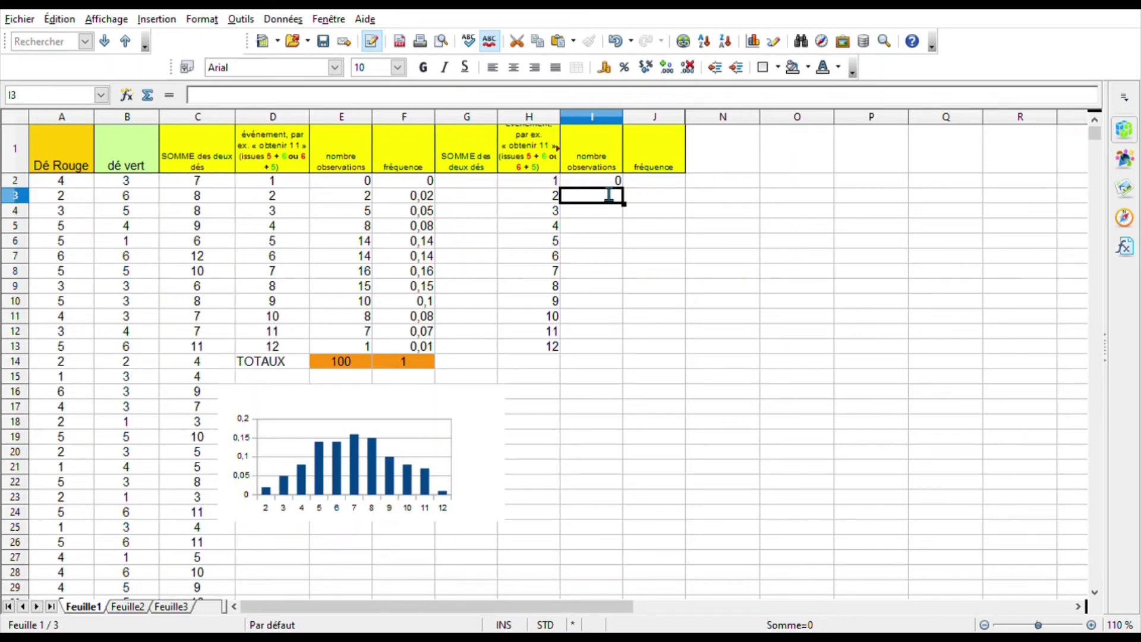
Step: Fill the counting formula of I2 down to I13
click(604, 181)
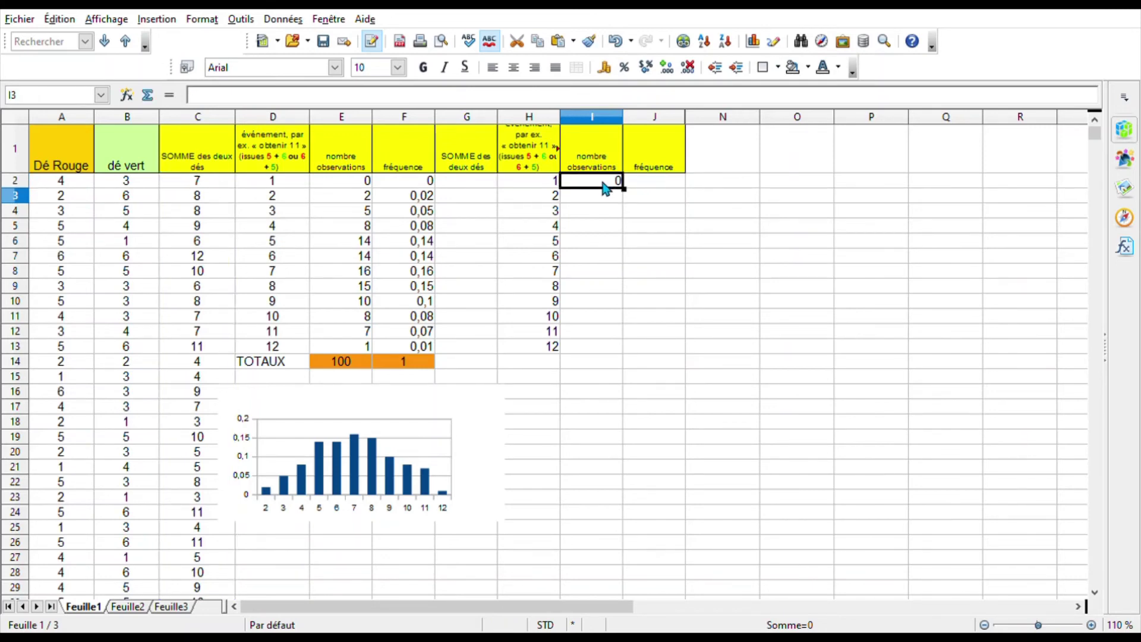
drag(624, 189, 607, 367)
Step: Enter the label "total" in cell H14 below the event numbers
click(535, 369)
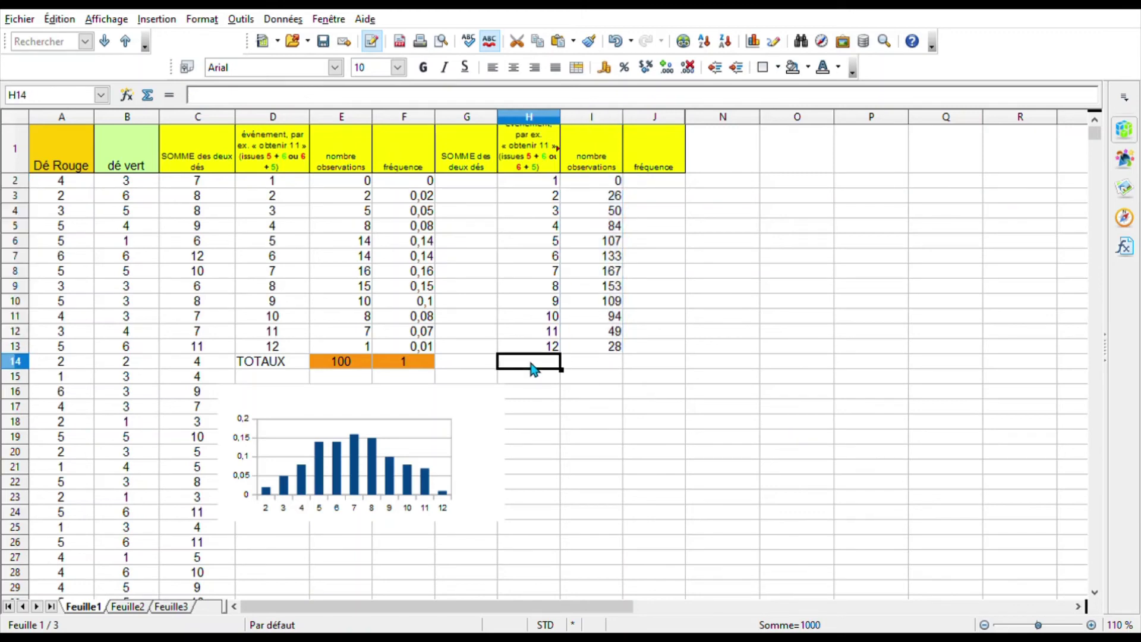
text(t)
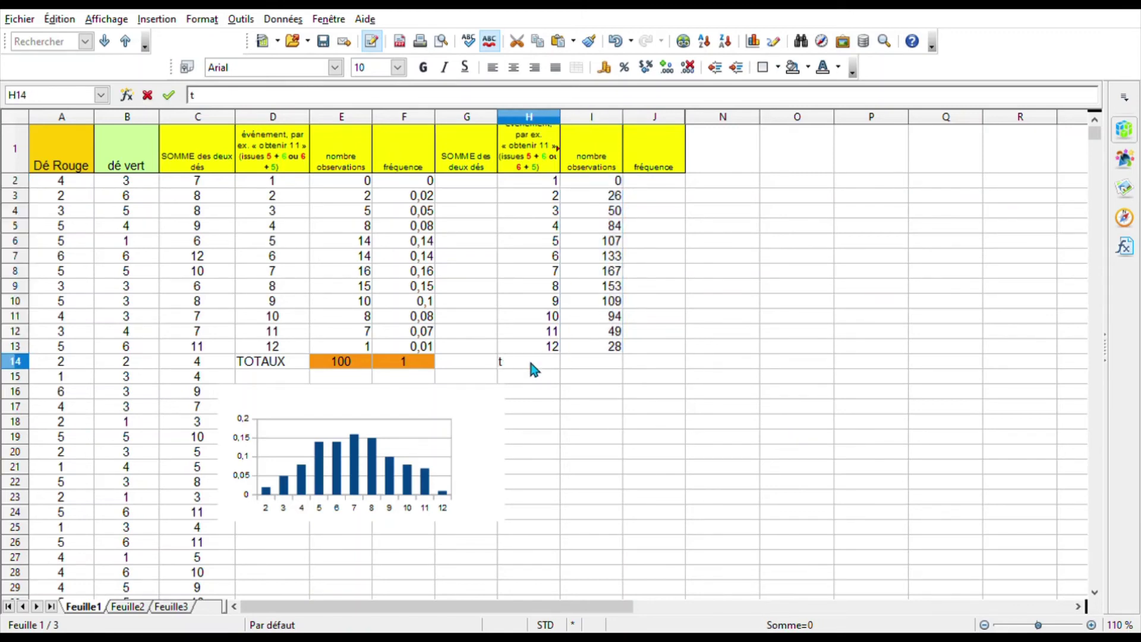
text(otal)
key(Tab)
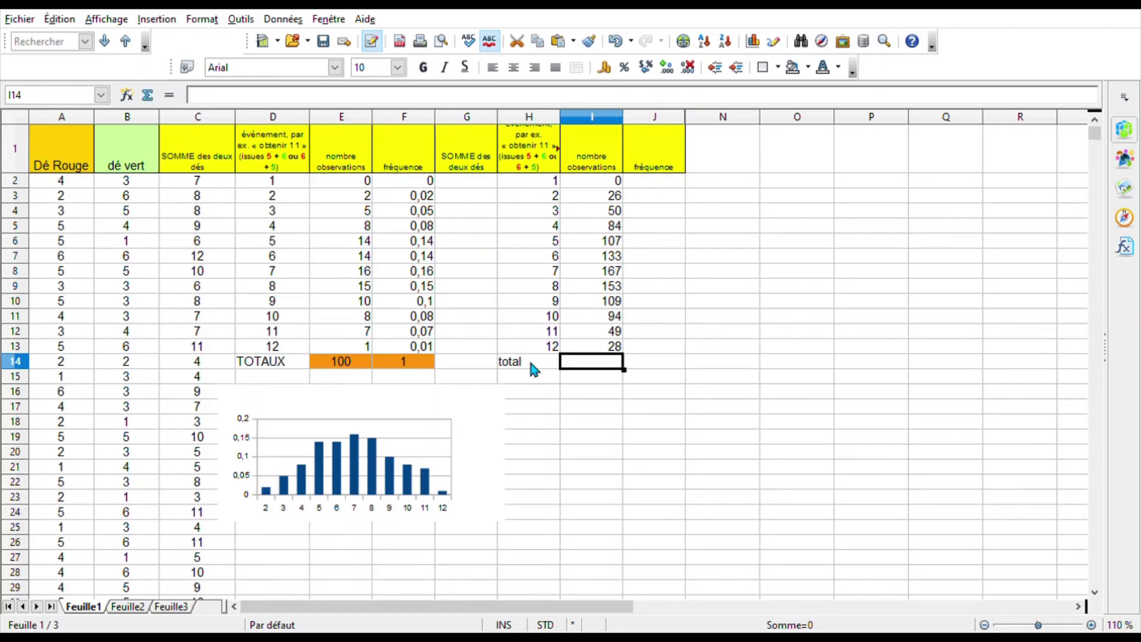
Step: Add up the observation counts in cell I14 with =SOMME(I2:I13) and check the formula's range
text(=)
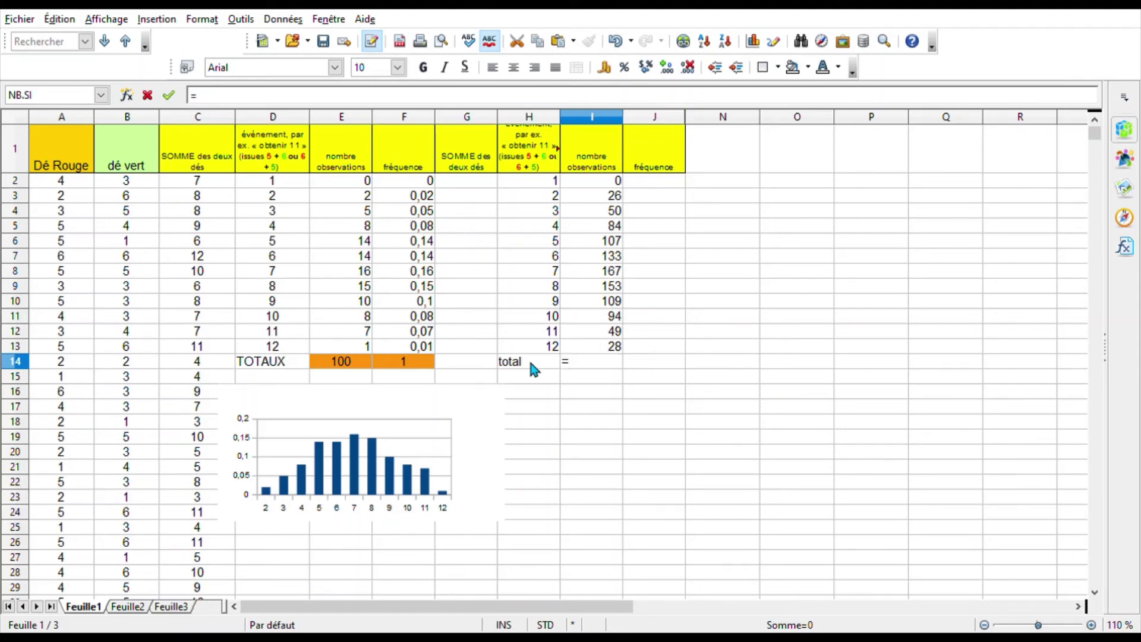
text(SOMME()
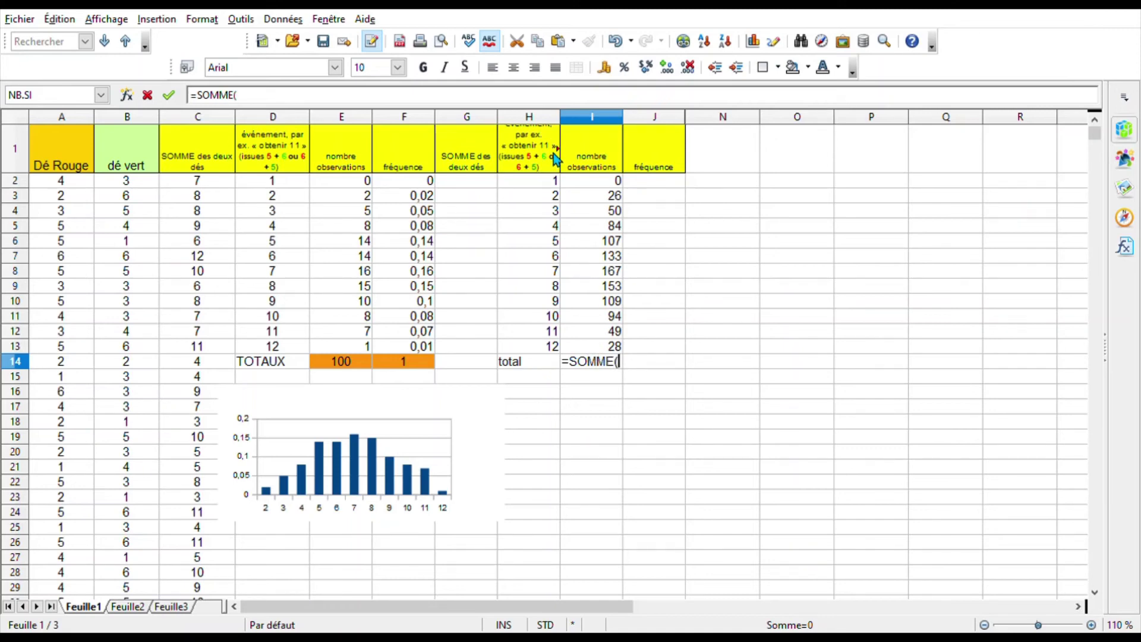
click(601, 186)
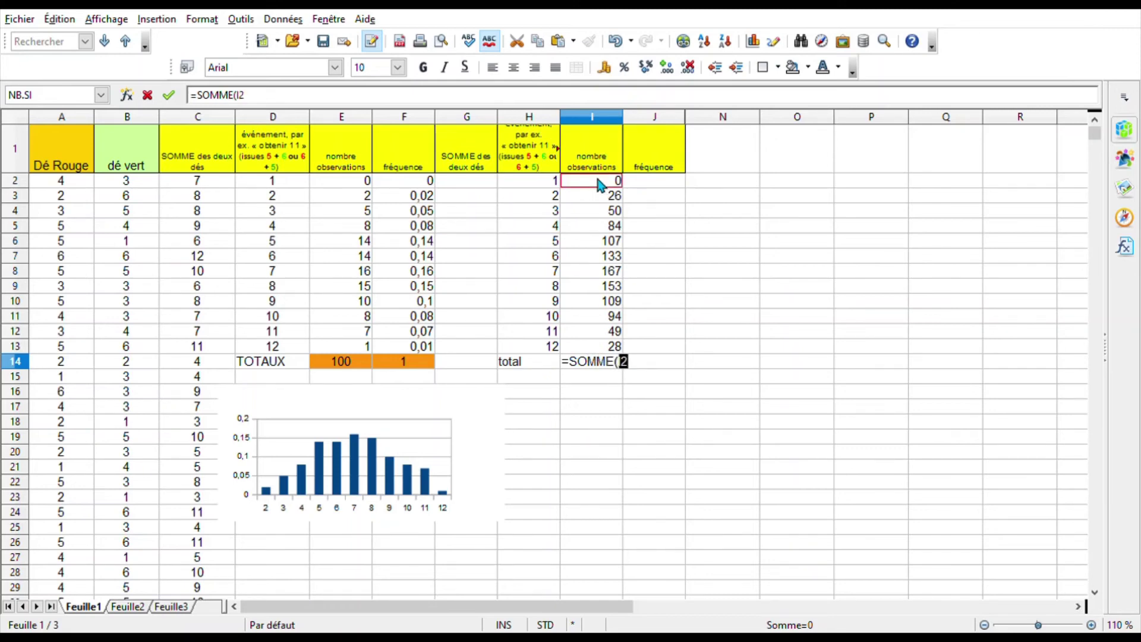
text(:)
click(614, 352)
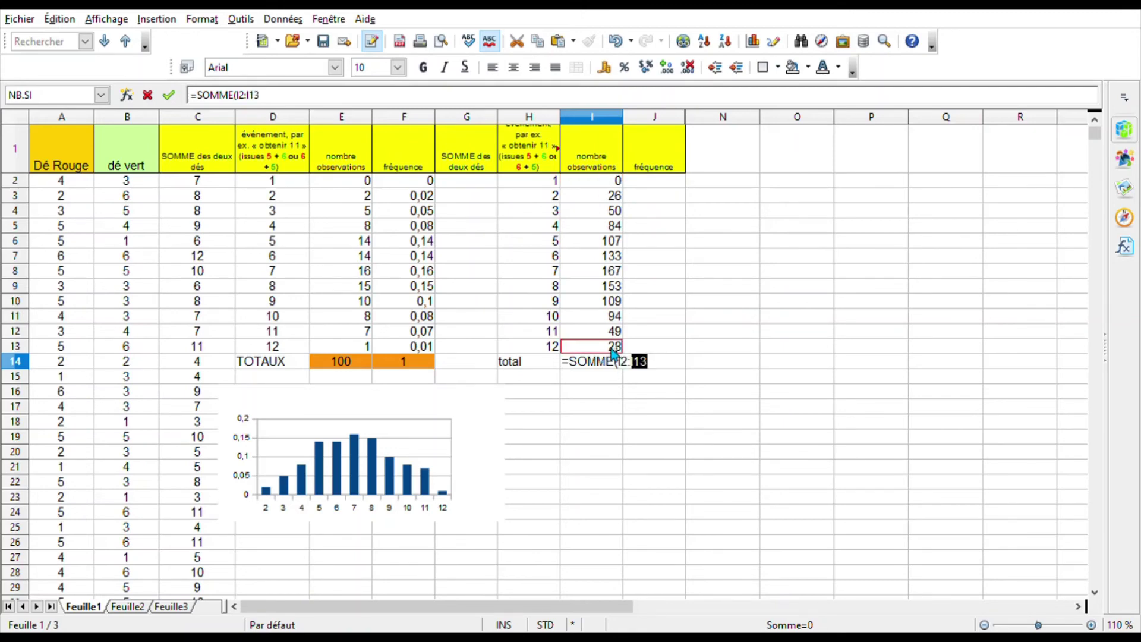
text())
key(Return)
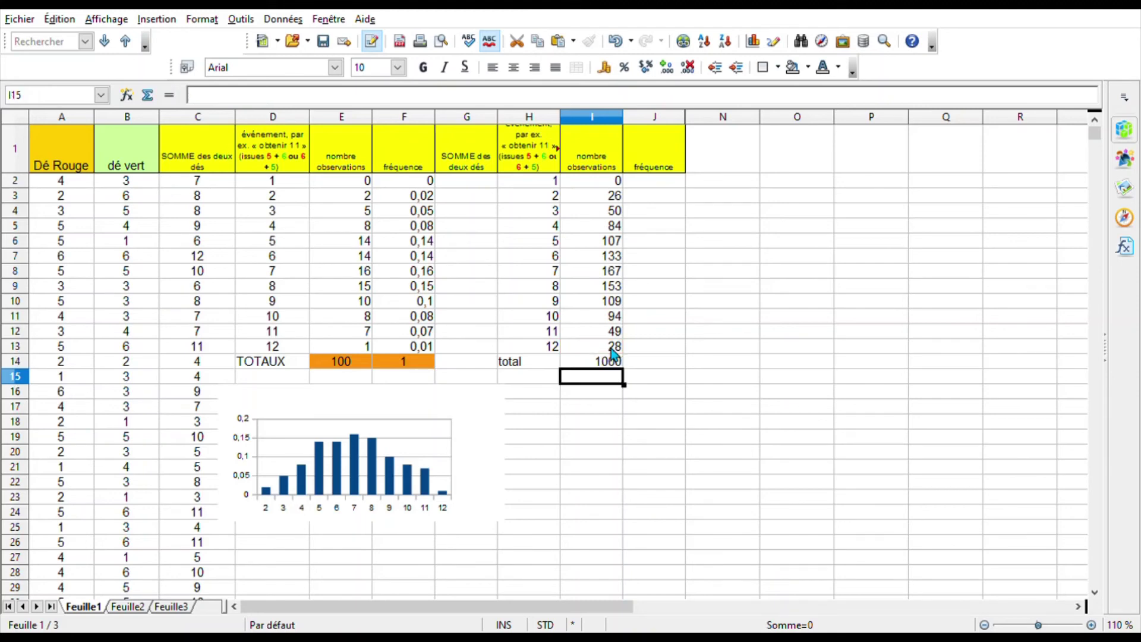
click(612, 366)
double_click(611, 366)
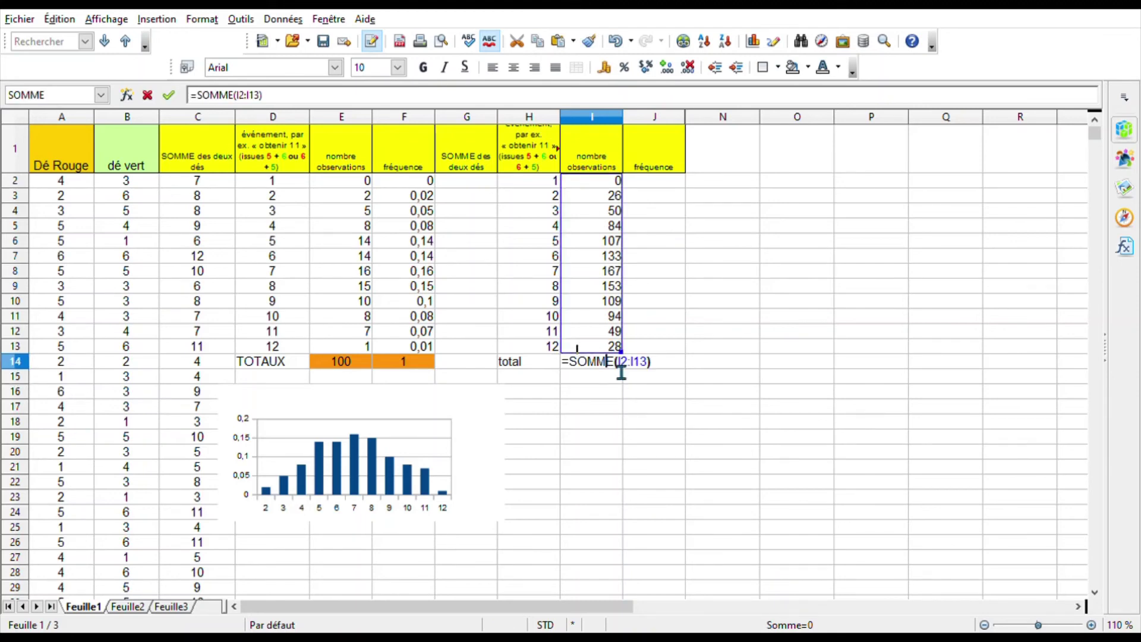
key(Return)
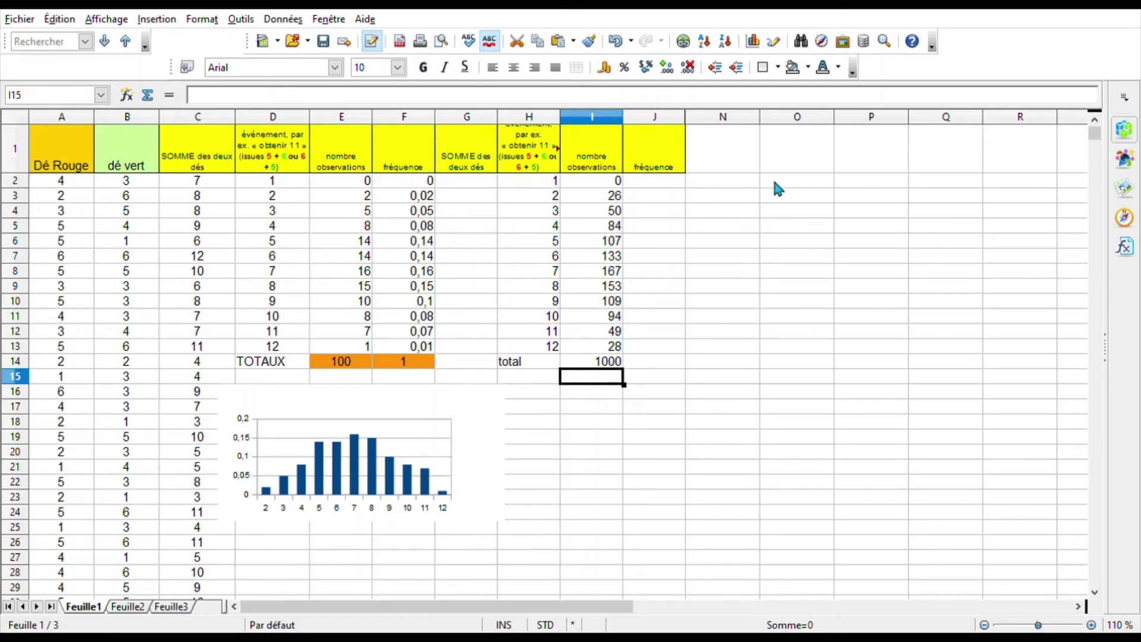
Step: Enter the frequency formula =I2/1000 in cell J2
click(665, 187)
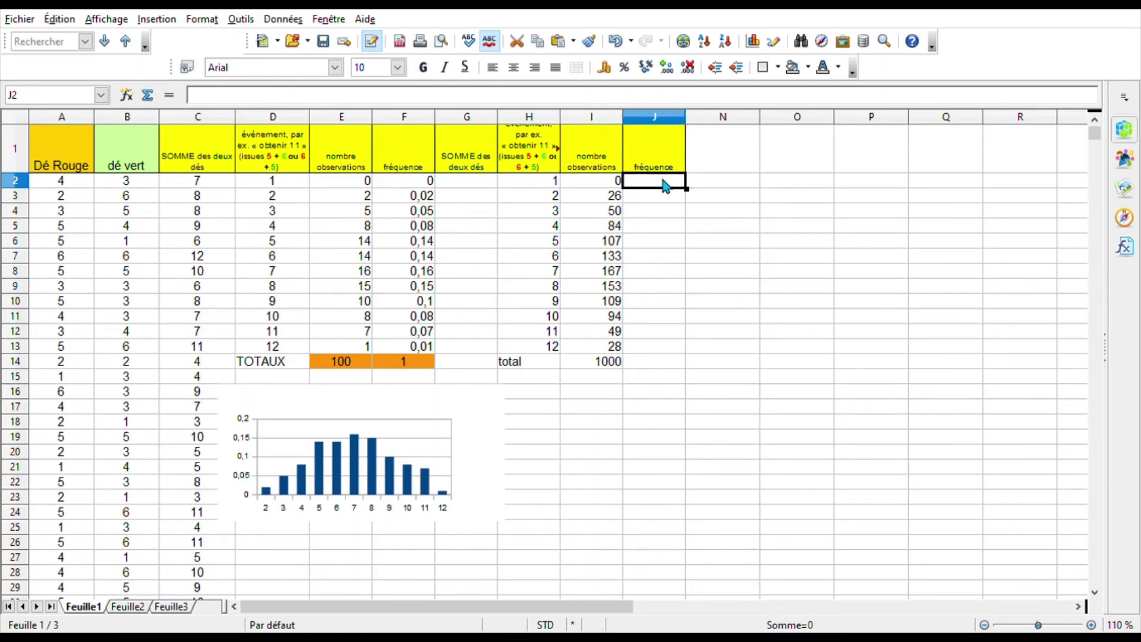
text(=)
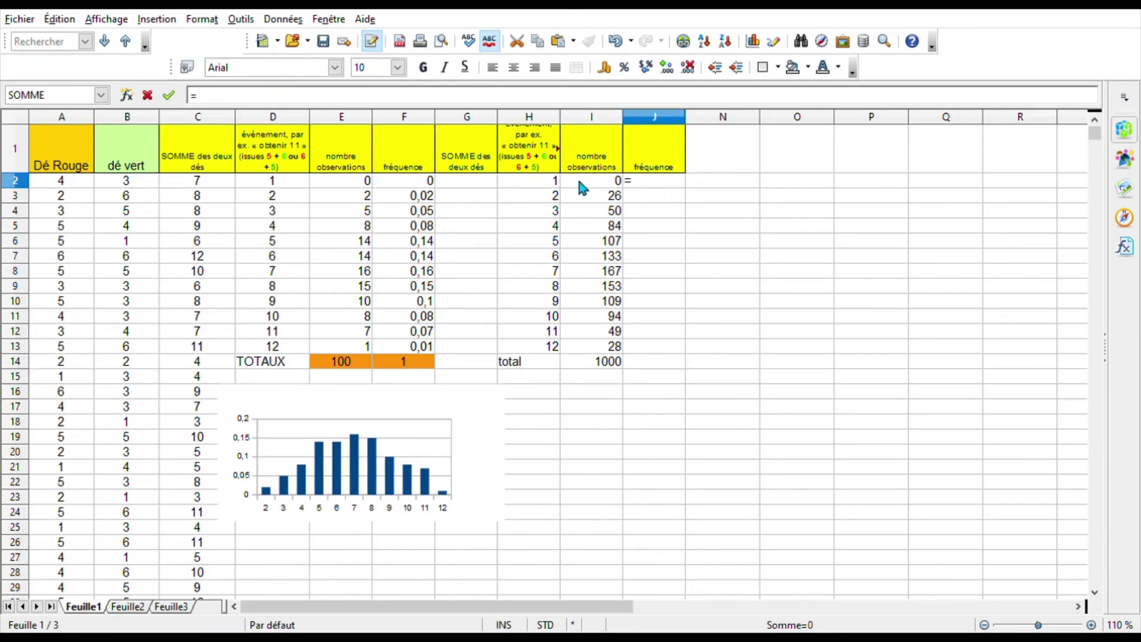
click(579, 183)
text(/1000)
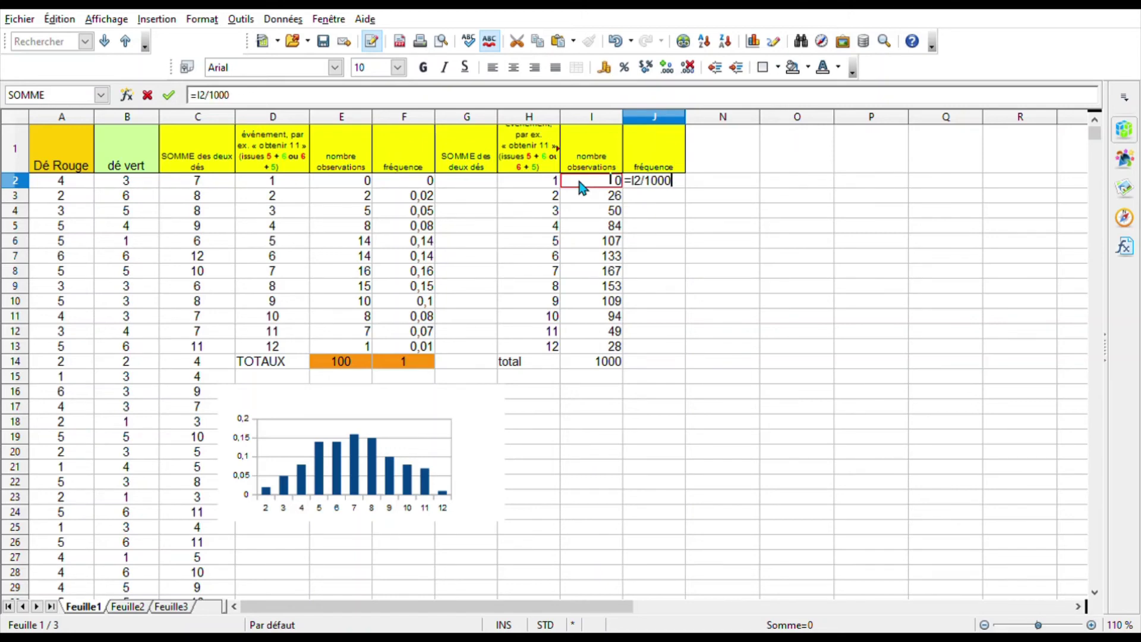
key(Return)
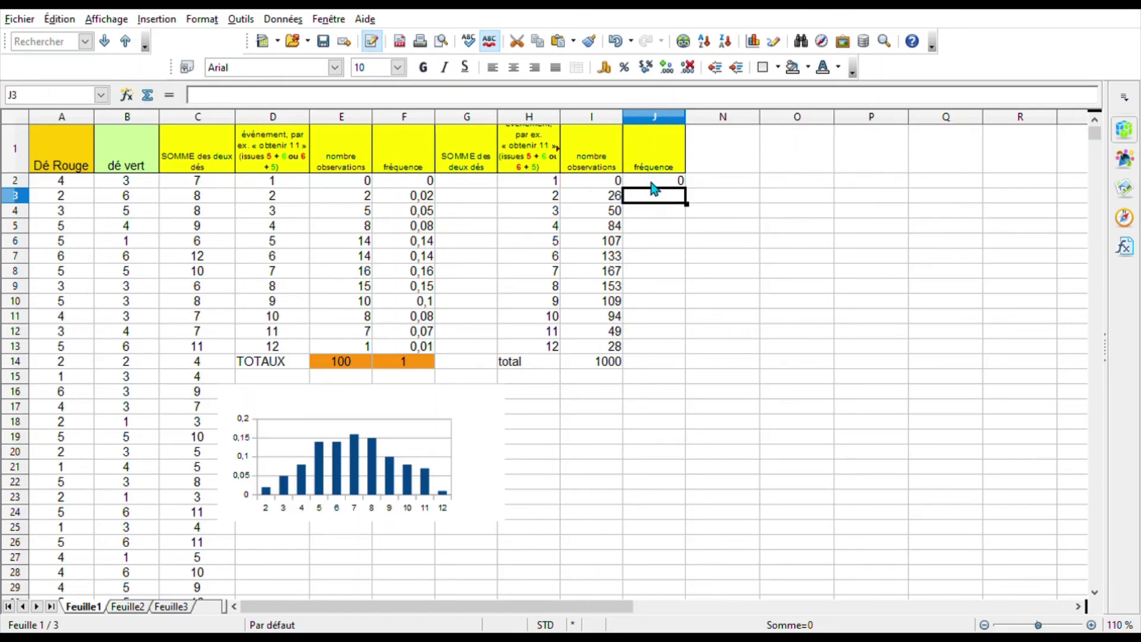
Step: Fill the frequency formula of J2 down to J13
click(651, 183)
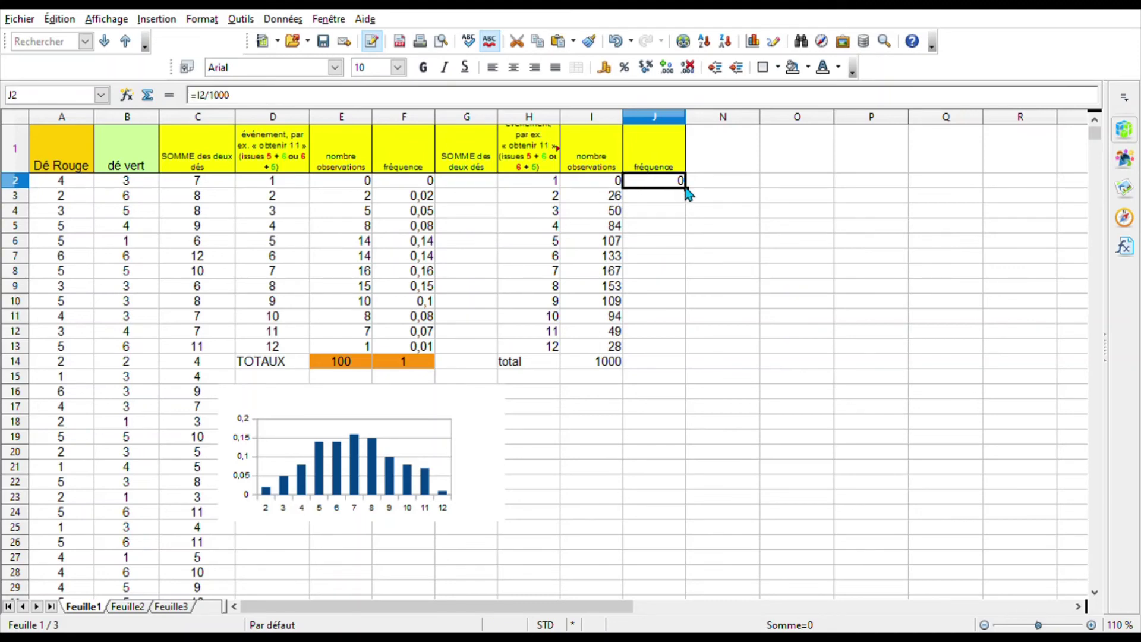
drag(686, 190, 682, 368)
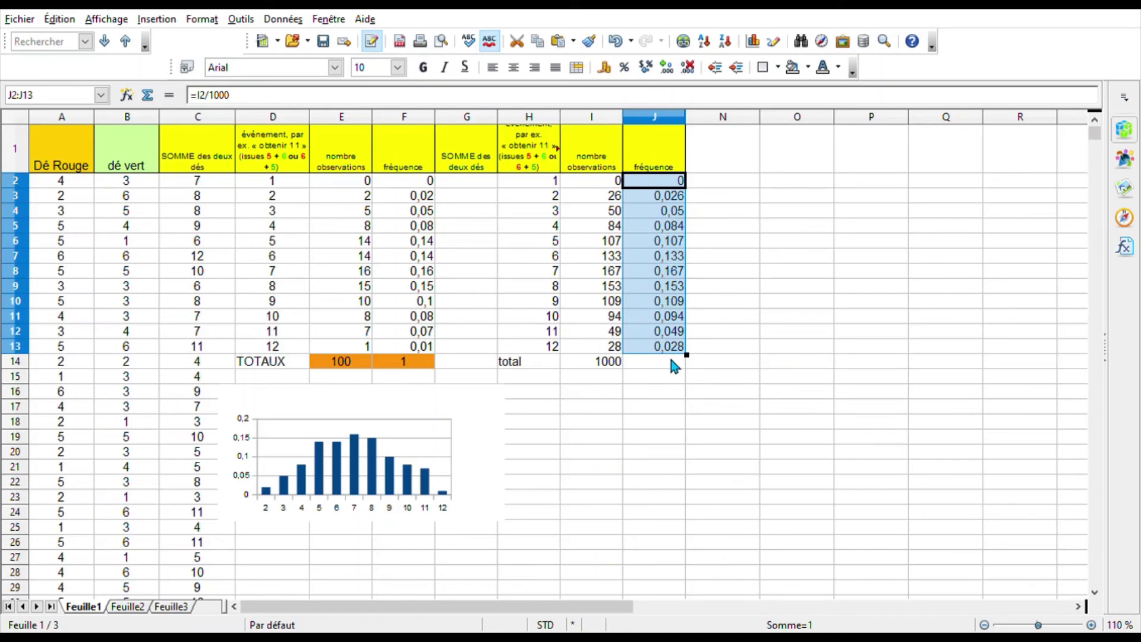
key(Return)
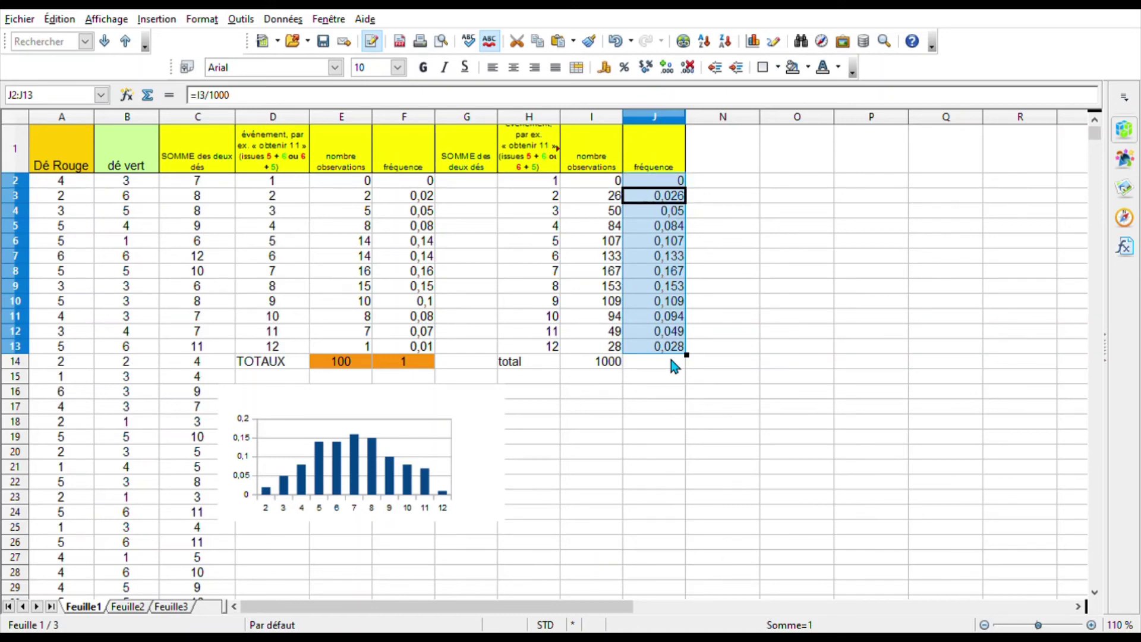
key(Return)
key(Return)
key(Return)
key(Return)
key(Return)
key(Return)
key(Return)
key(Return)
key(Return)
key(Return)
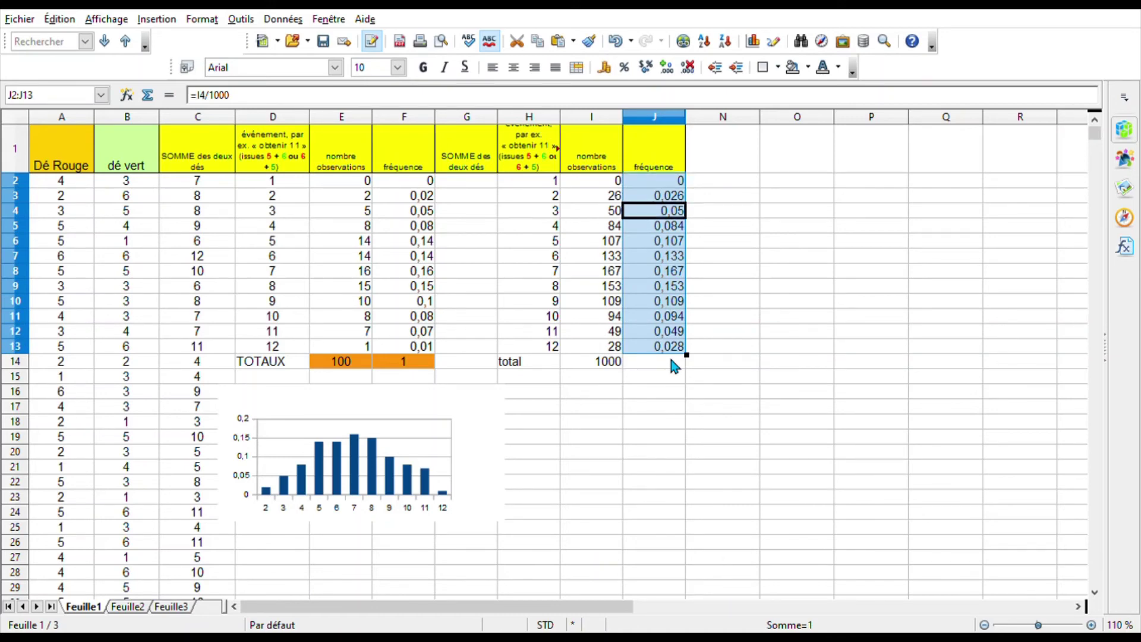
key(Return)
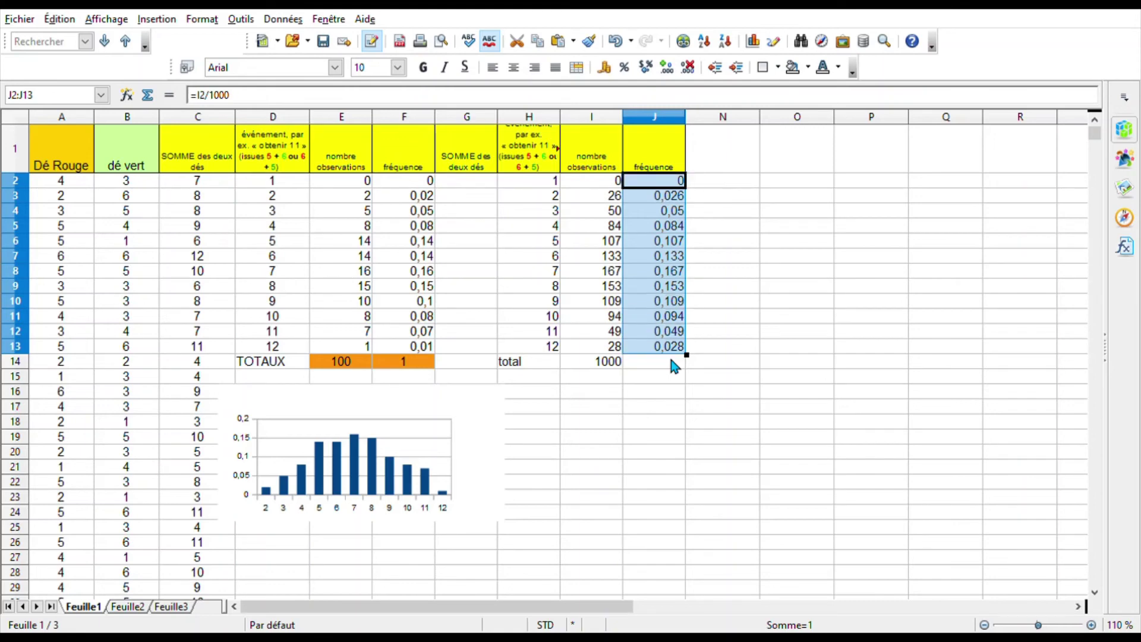
click(673, 364)
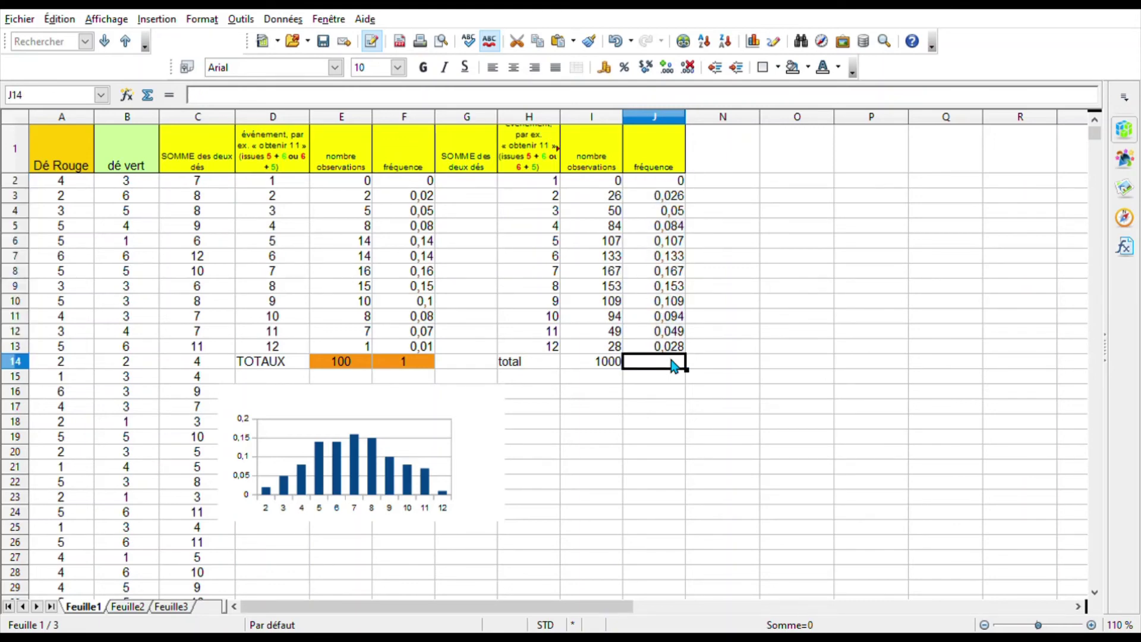
text(=)
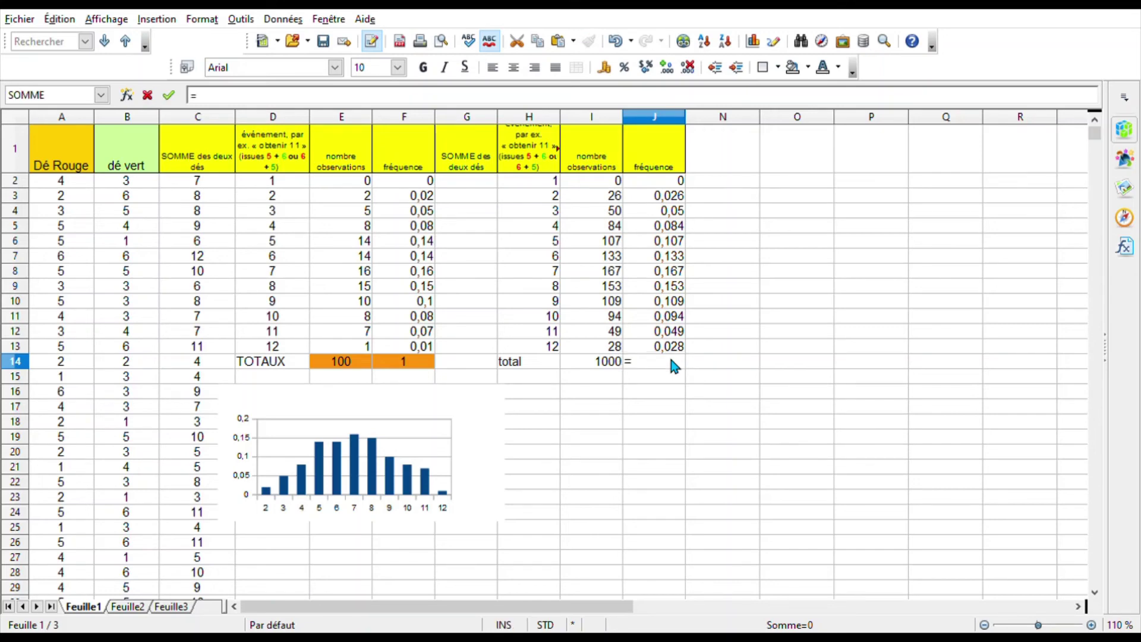
click(605, 359)
key(Return)
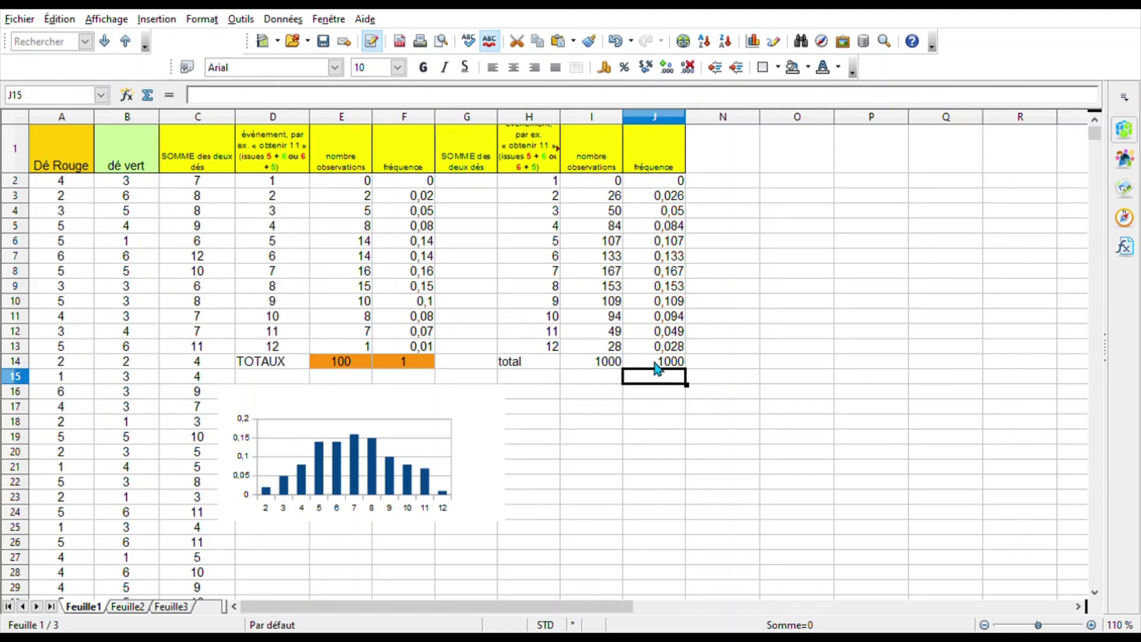
Step: Add up the frequencies of the 1000-throw series in cell J14 with =somme(J2:J13)
click(655, 363)
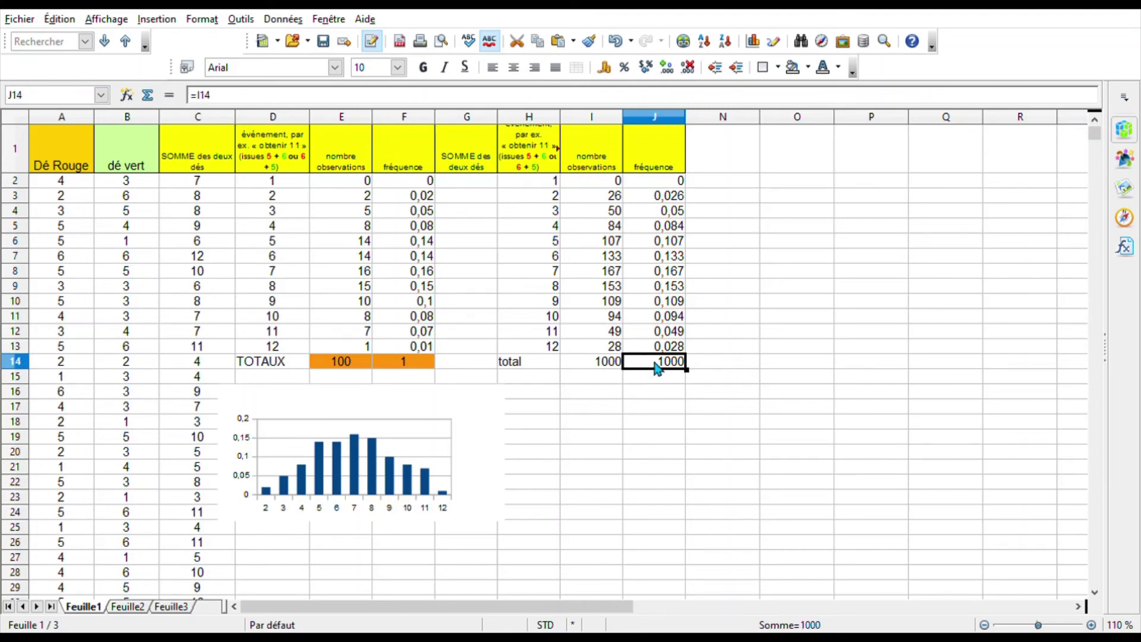
text(=)
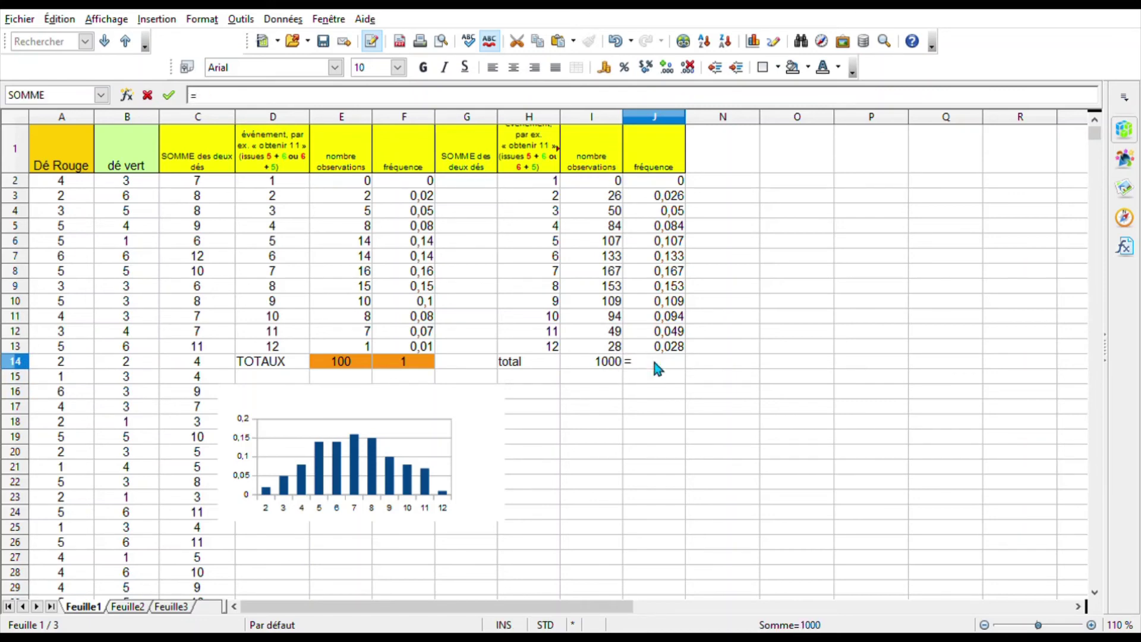
text(somme()
drag(664, 184, 661, 356)
text())
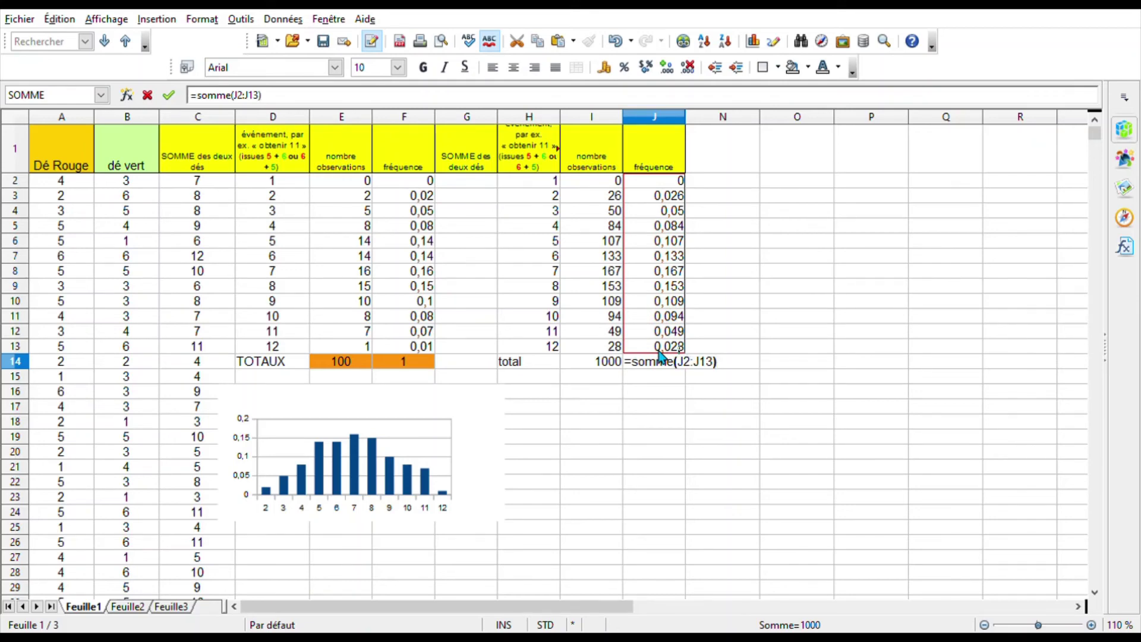
key(Return)
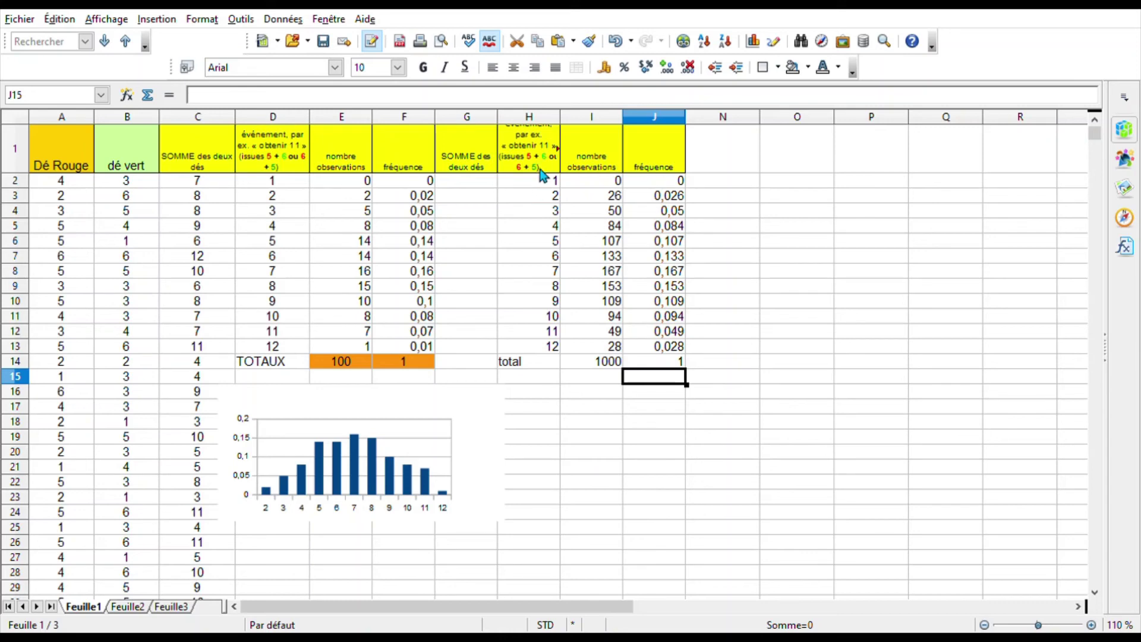
Step: Insert a column chart of the 1000-throw frequencies from the ranges H2:H13 and J2:J13
drag(546, 184, 539, 353)
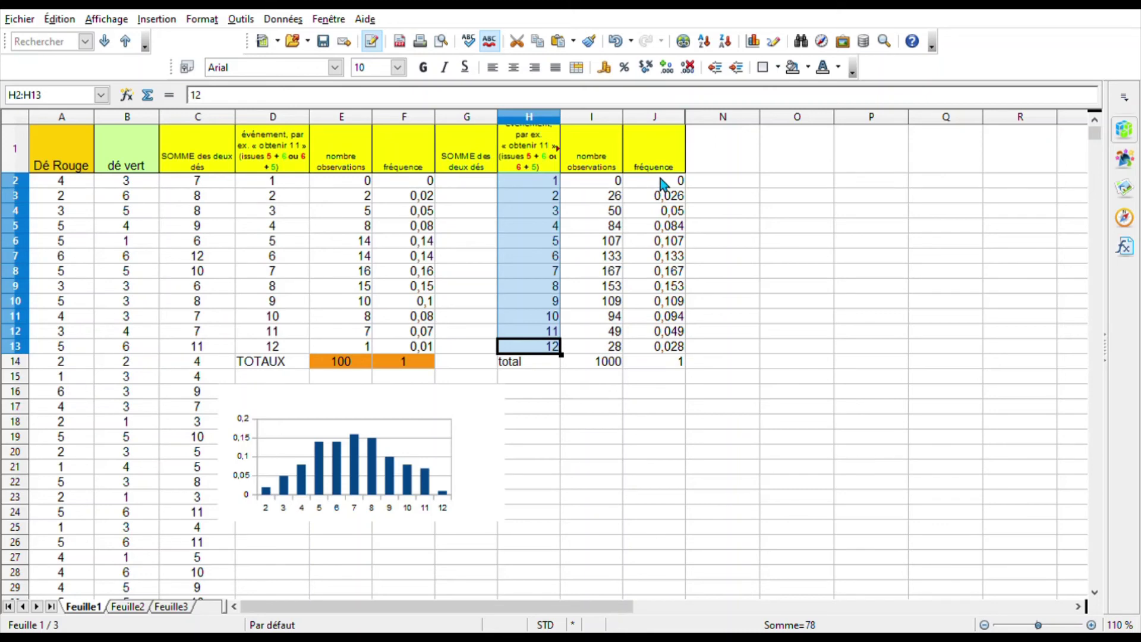
drag(663, 184, 665, 348)
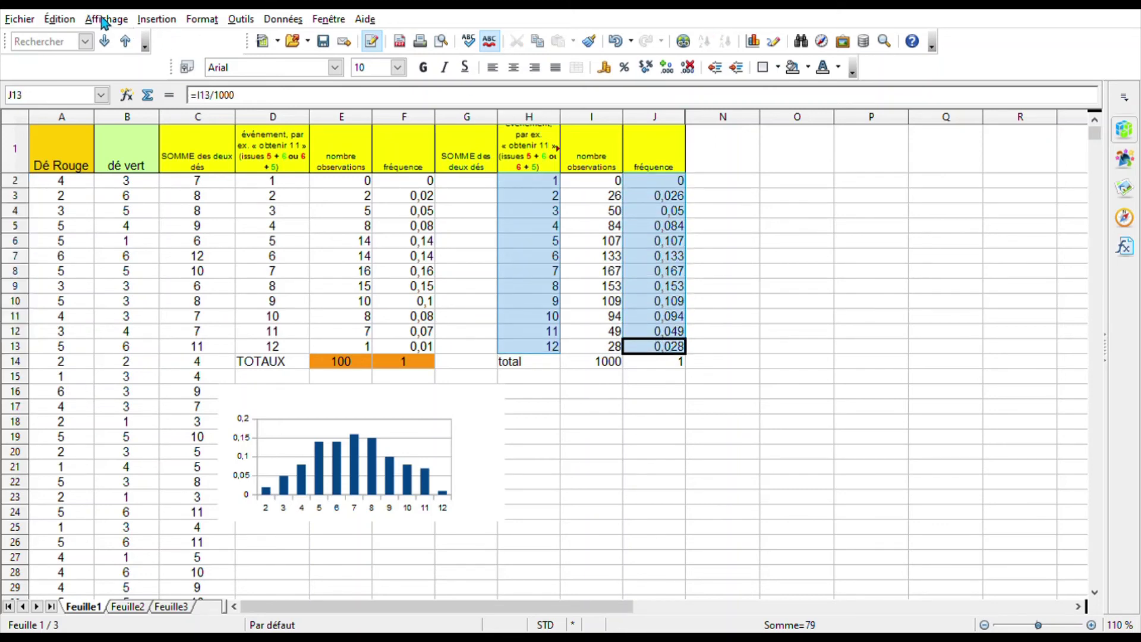
click(754, 42)
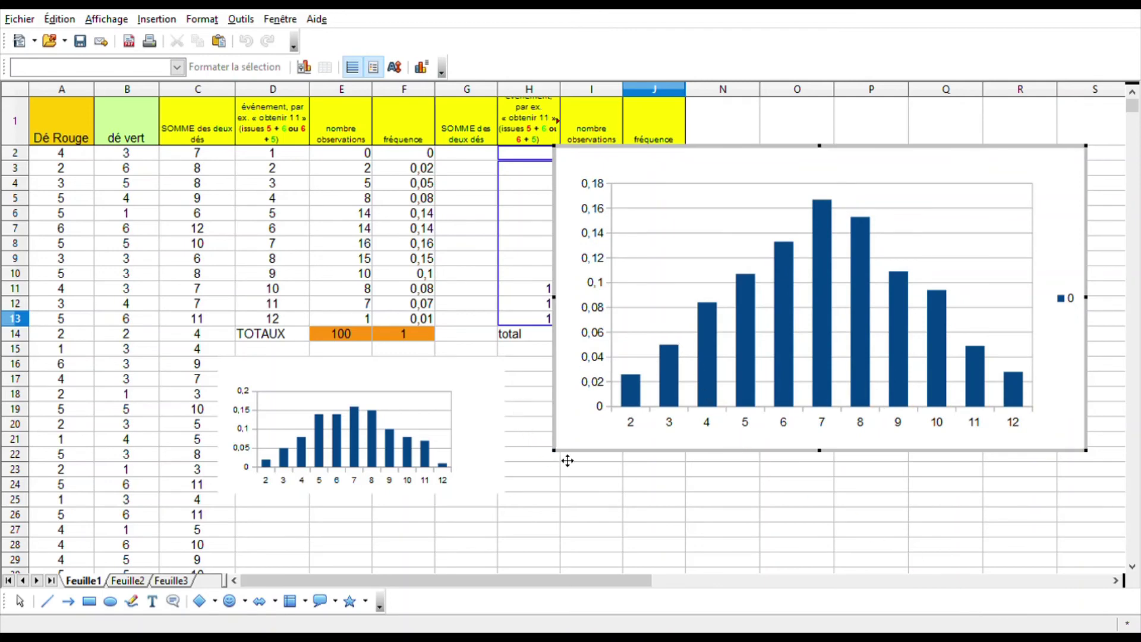
Step: Shrink the new chart to about 9 × 4.1 cm and place it beside the first chart, below the 1000-throw table
drag(558, 455, 789, 288)
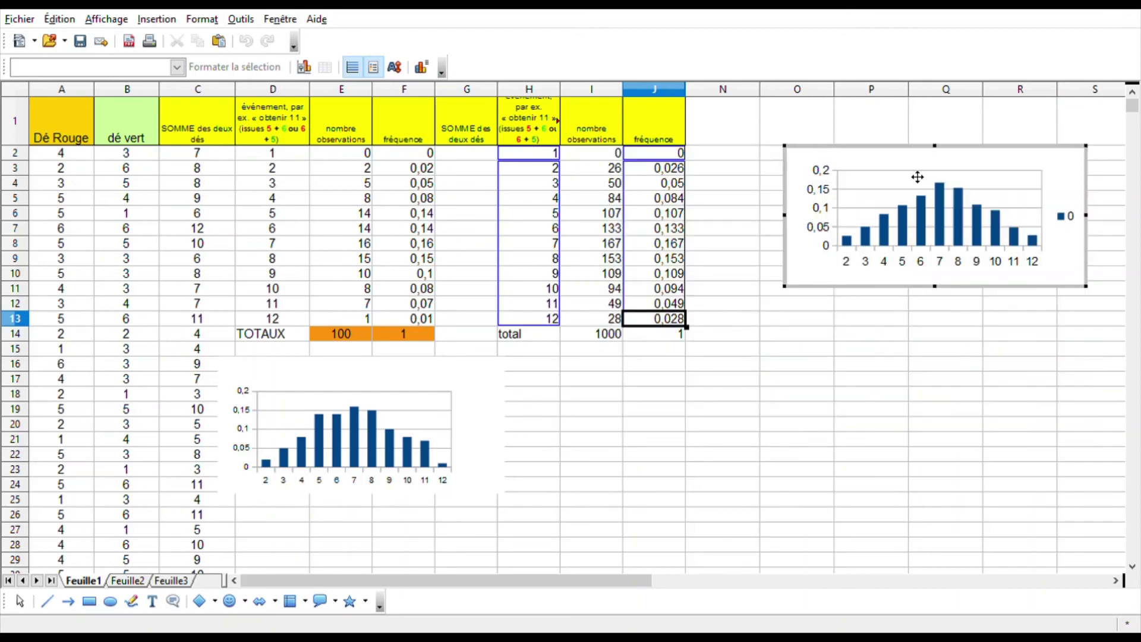
double_click(871, 148)
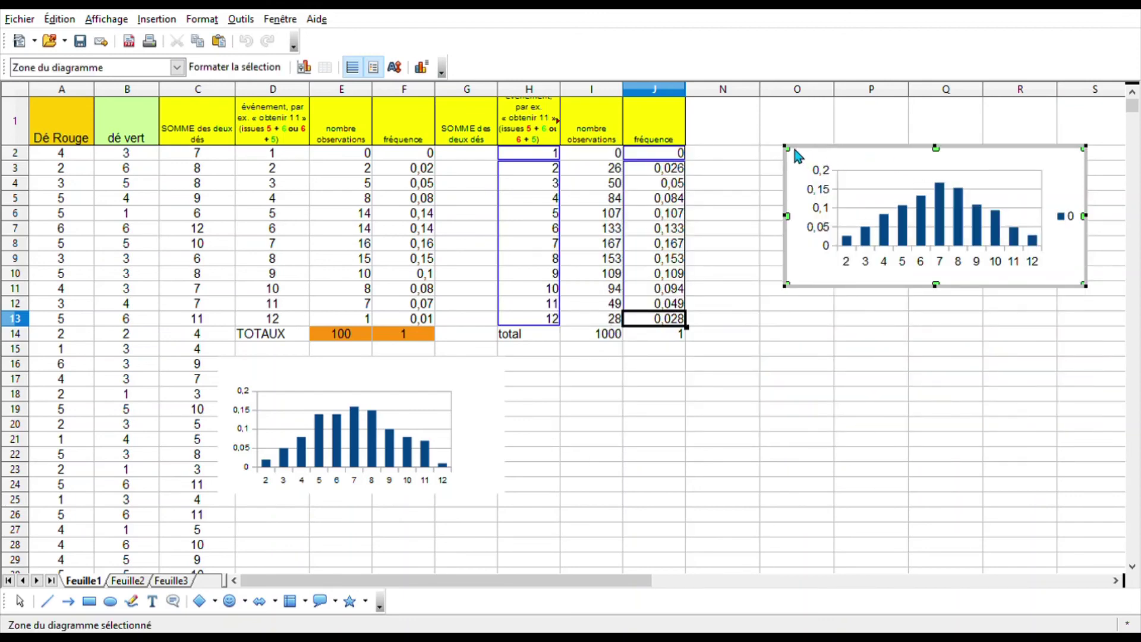
click(817, 126)
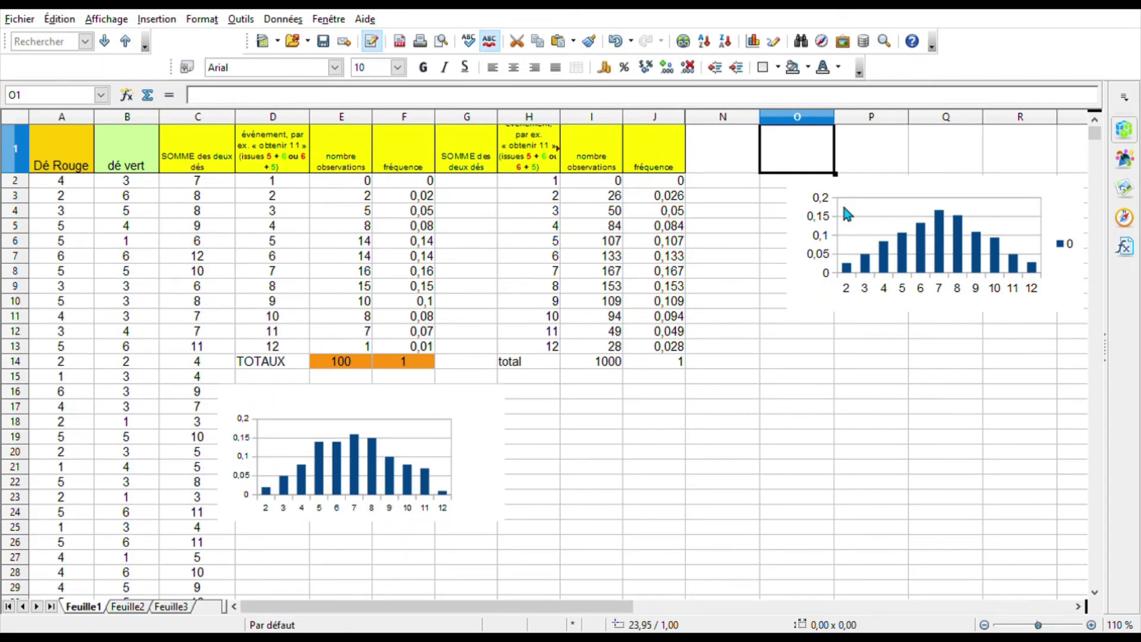
click(868, 191)
mouse_move(876, 191)
mouse_down()
mouse_move(715, 303)
mouse_move(603, 426)
mouse_move(582, 417)
mouse_up()
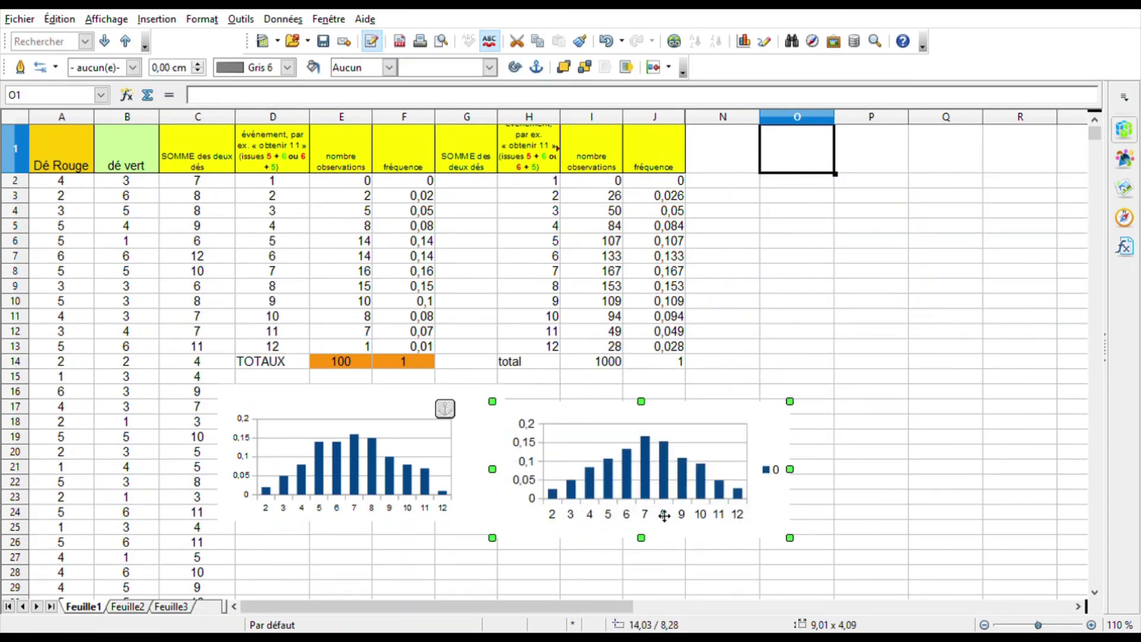
Step: Delete the legend from the 1000-throw chart and leave chart editing
double_click(786, 482)
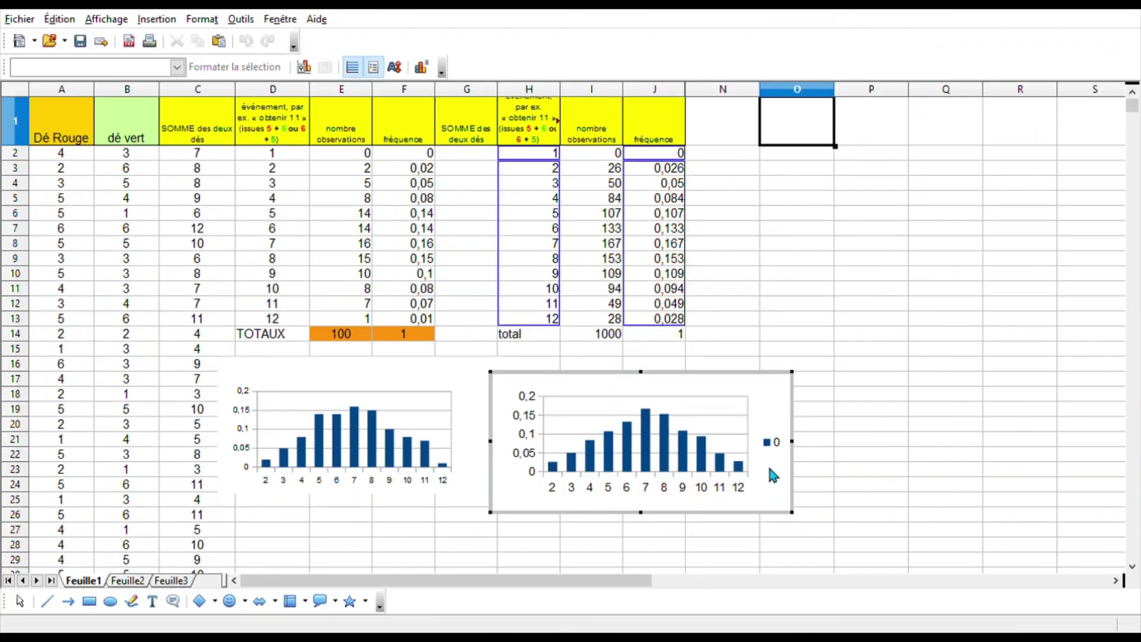
click(771, 449)
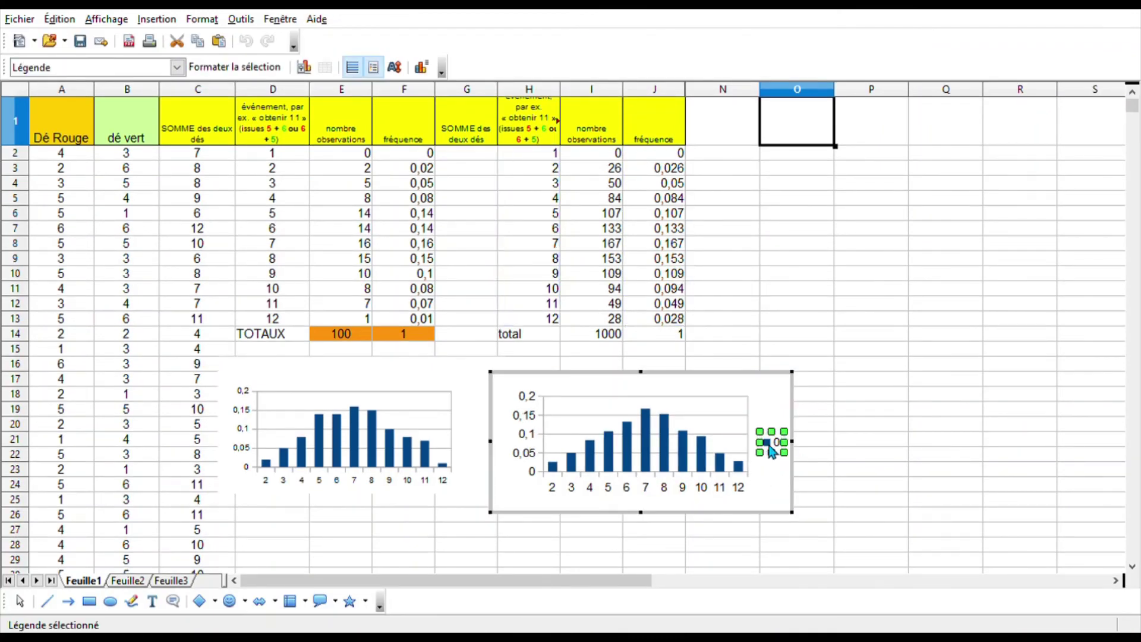
key(Delete)
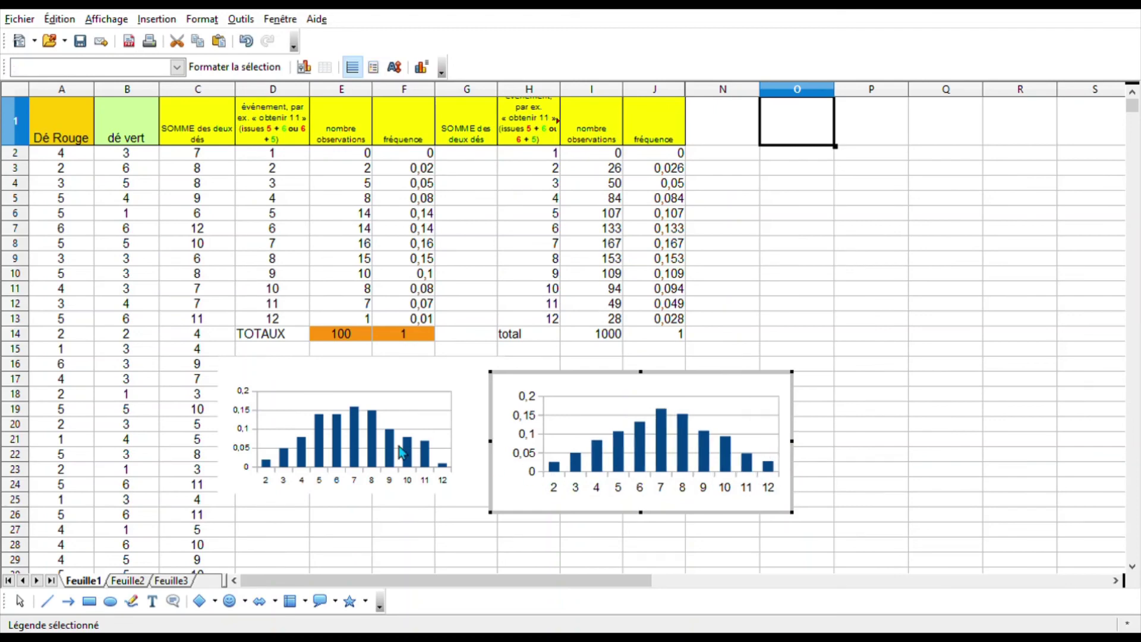
click(415, 528)
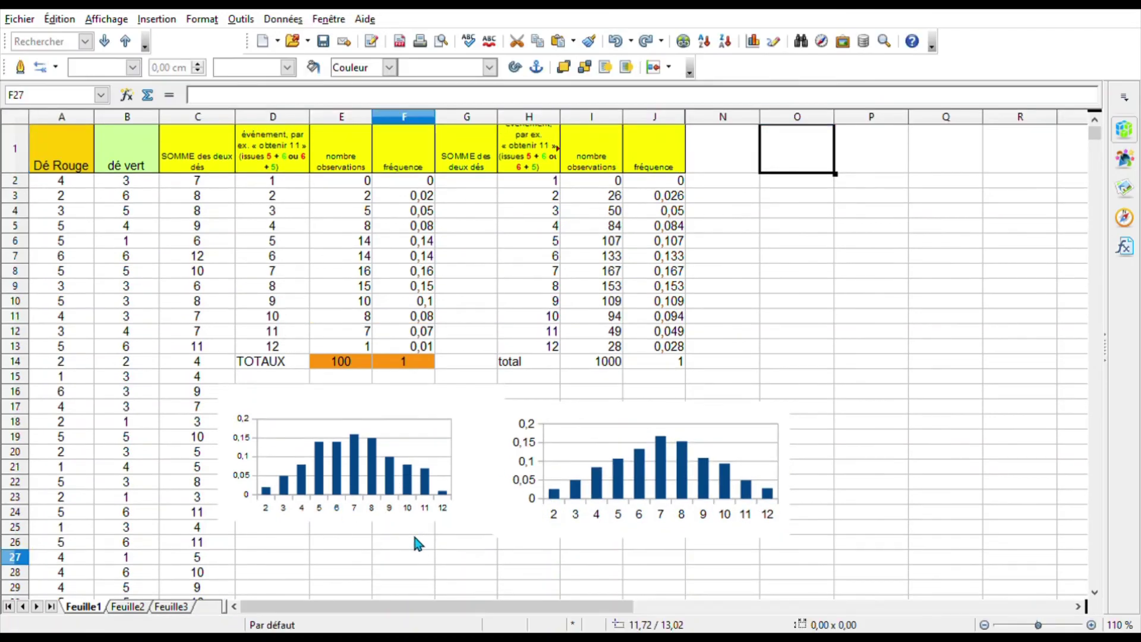
click(541, 445)
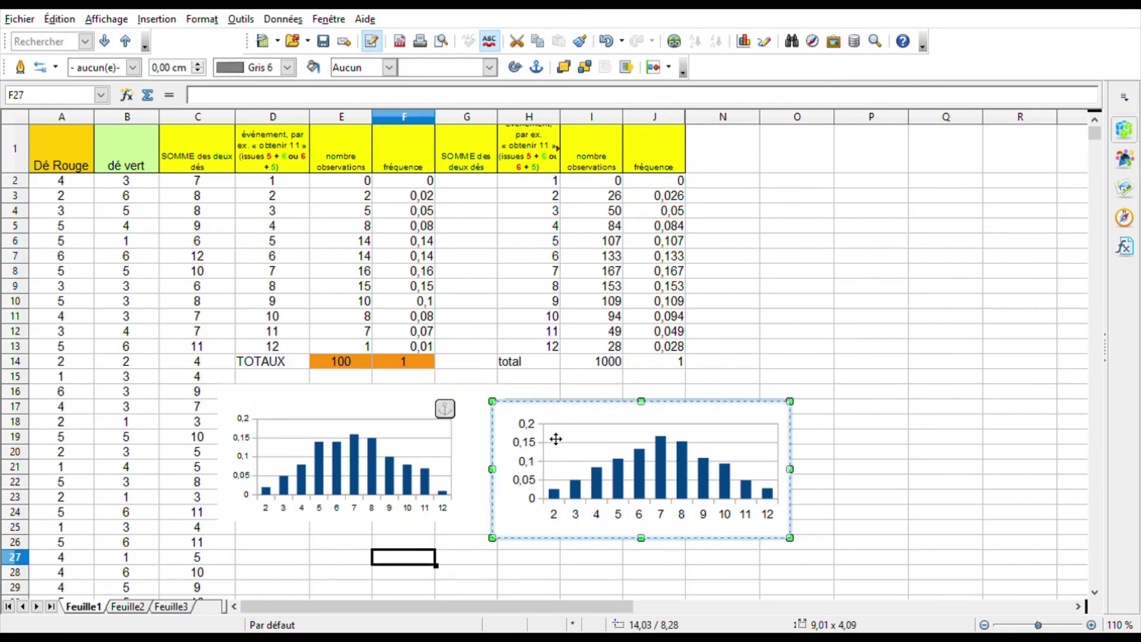
double_click(543, 427)
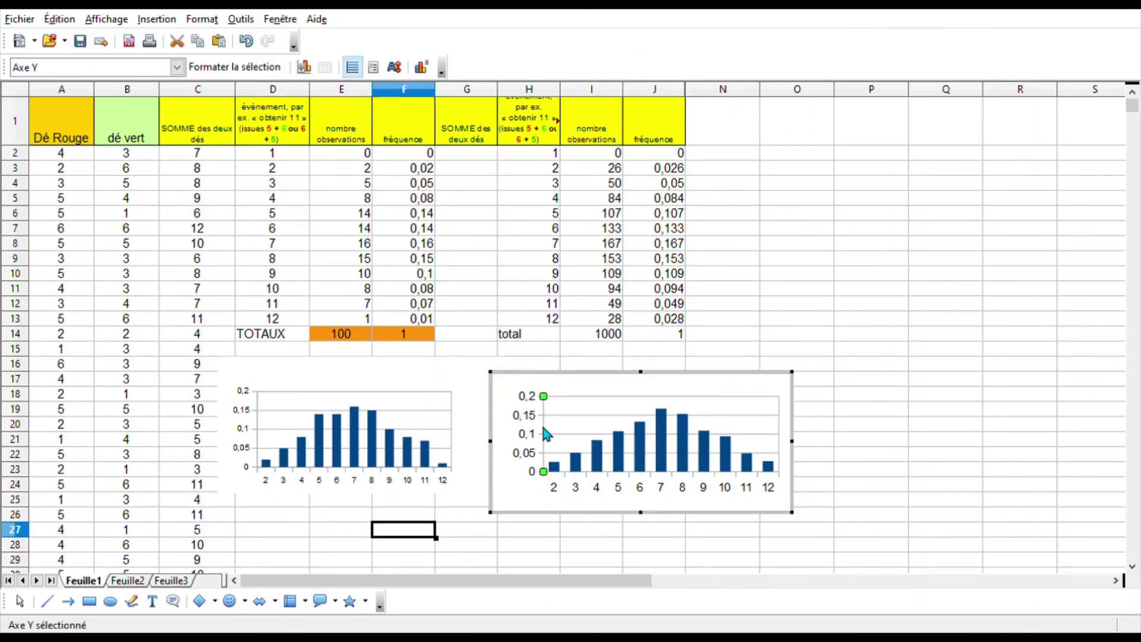
click(555, 438)
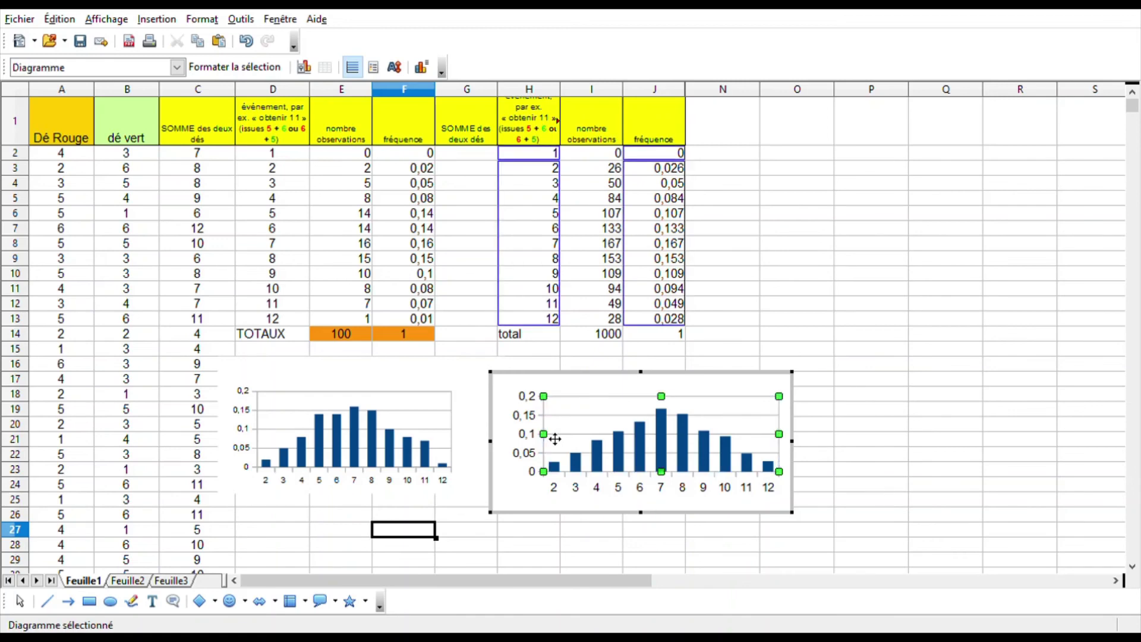
click(437, 497)
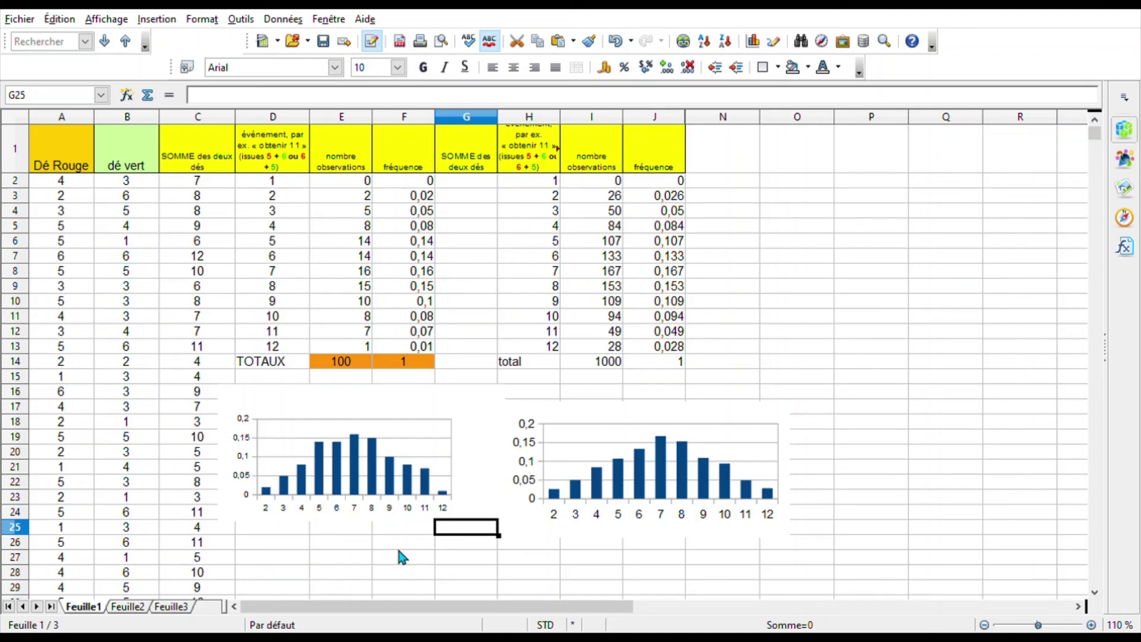
Step: Recalculate the random dice throws repeatedly to compare how the 100-throw and 1000-throw frequency charts vary
key(F9)
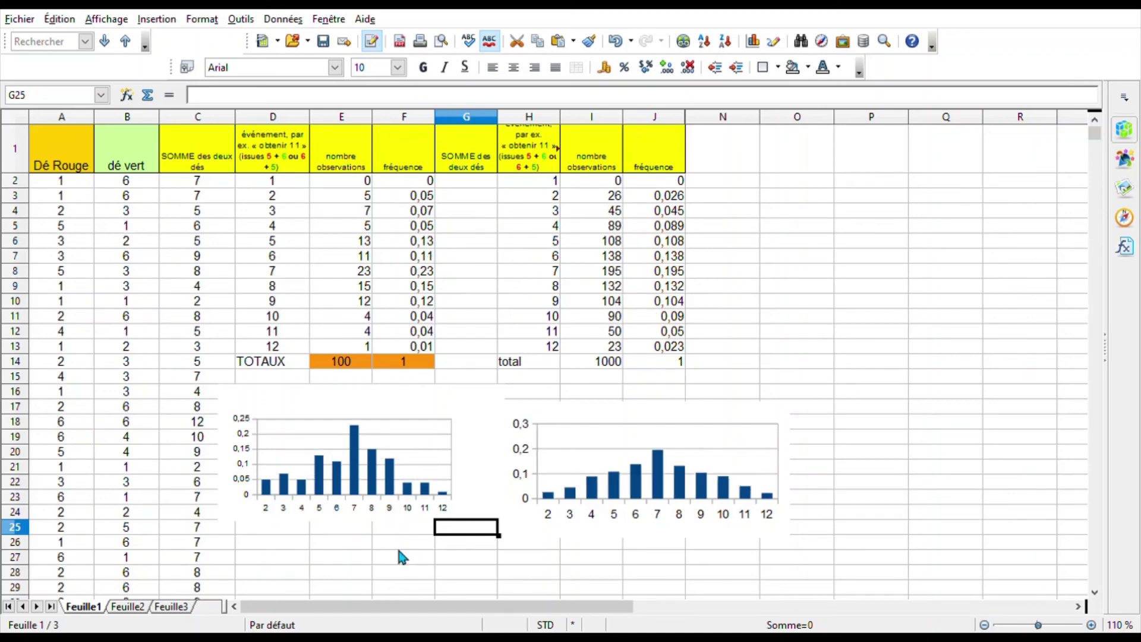
key(F9)
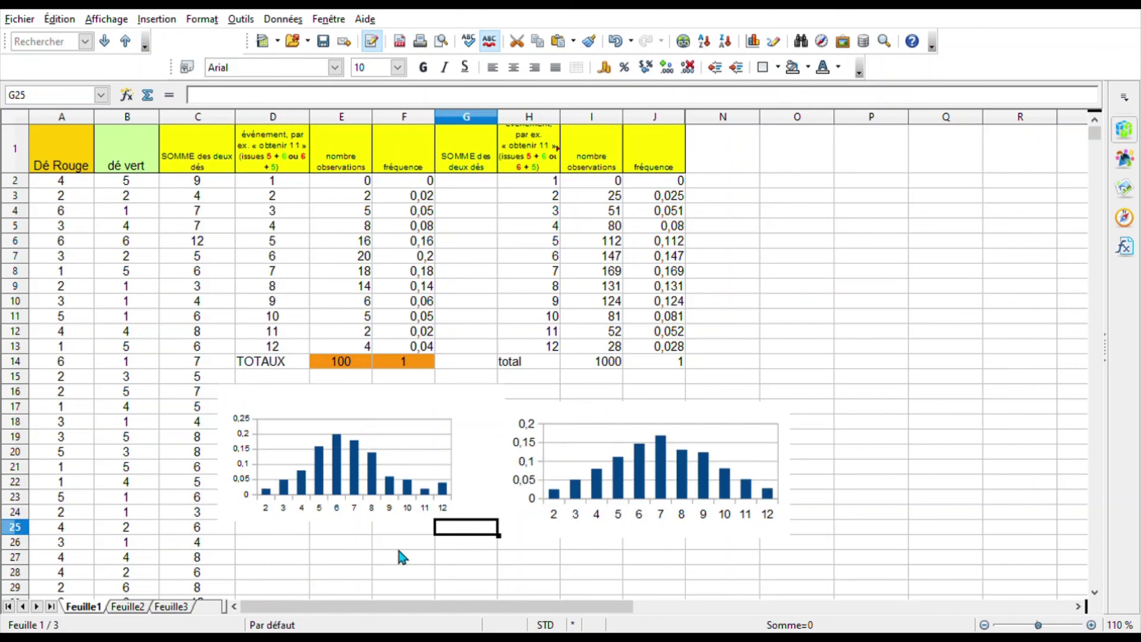
key(F9)
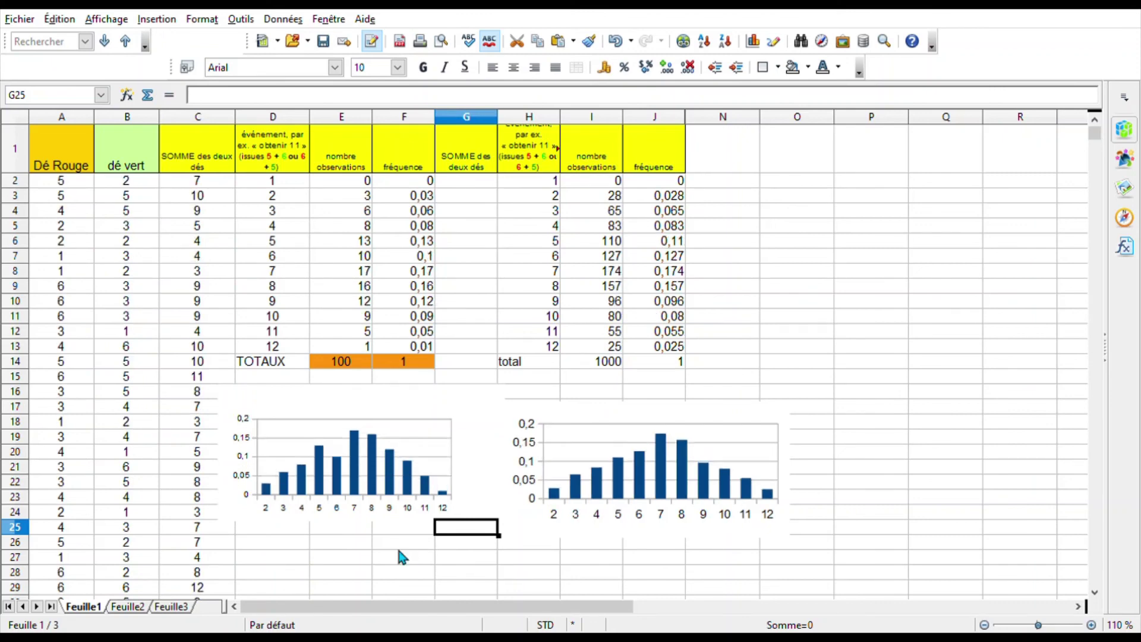
key(F9)
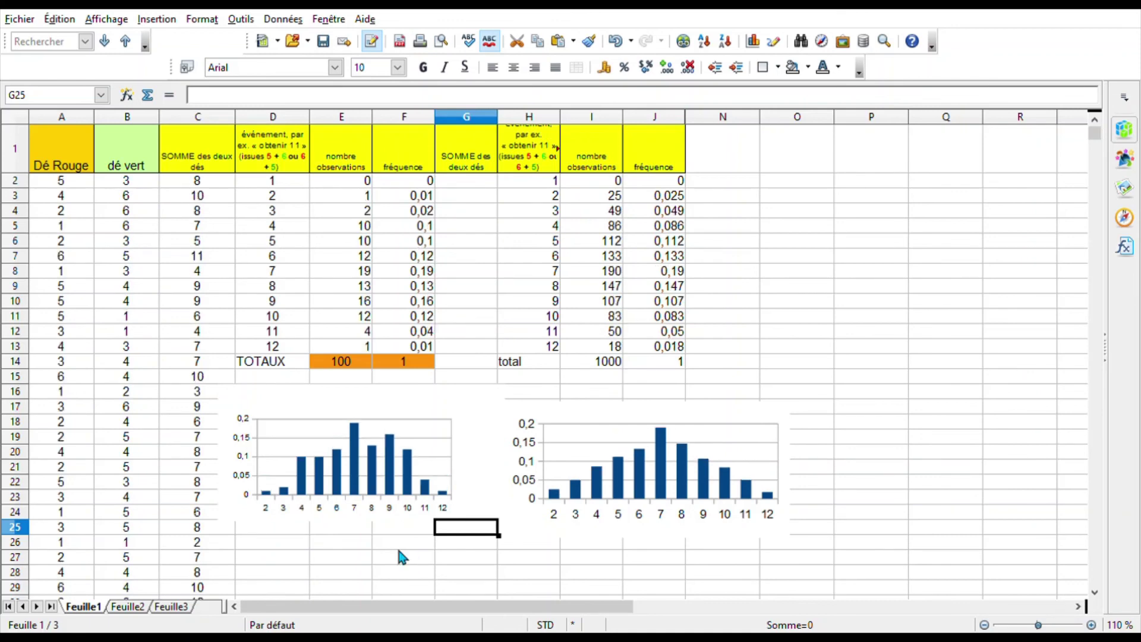
key(F9)
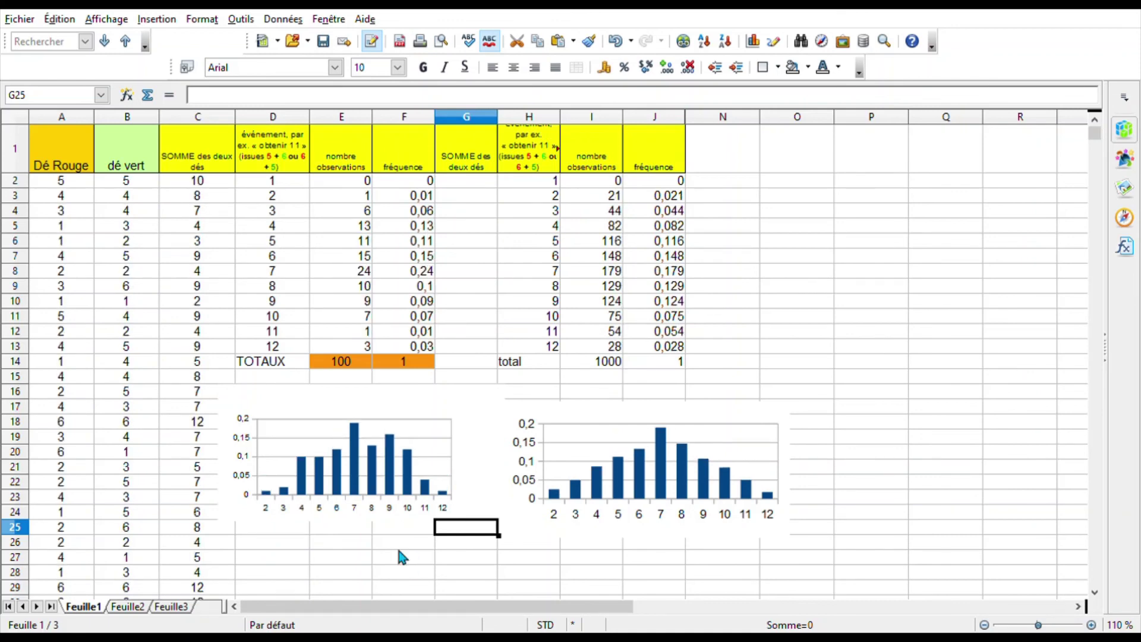
key(F9)
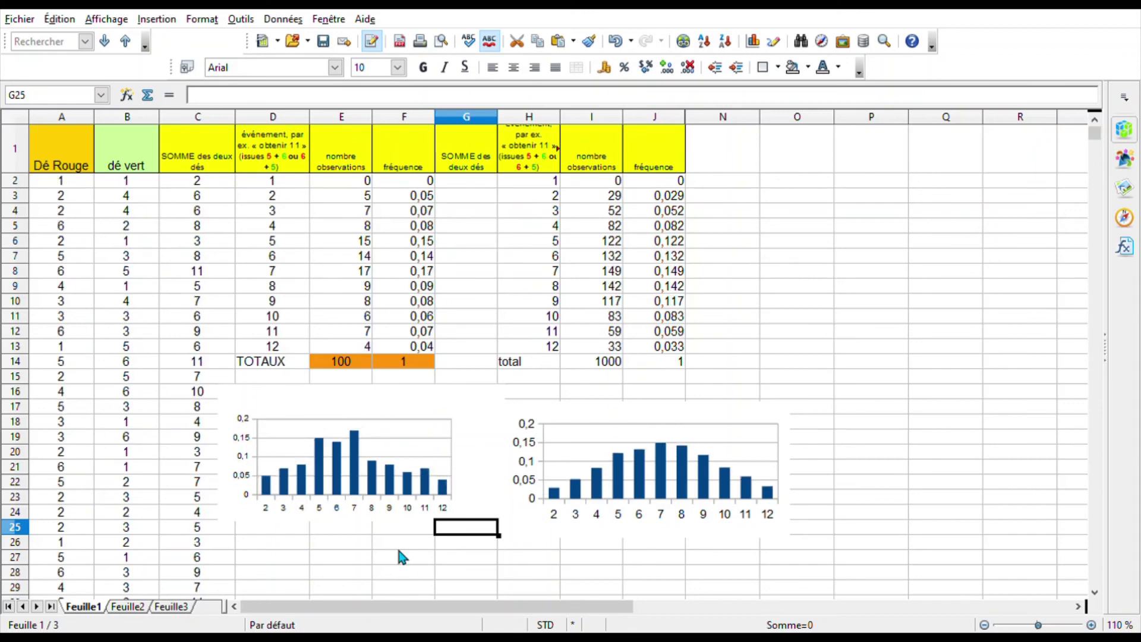
key(F9)
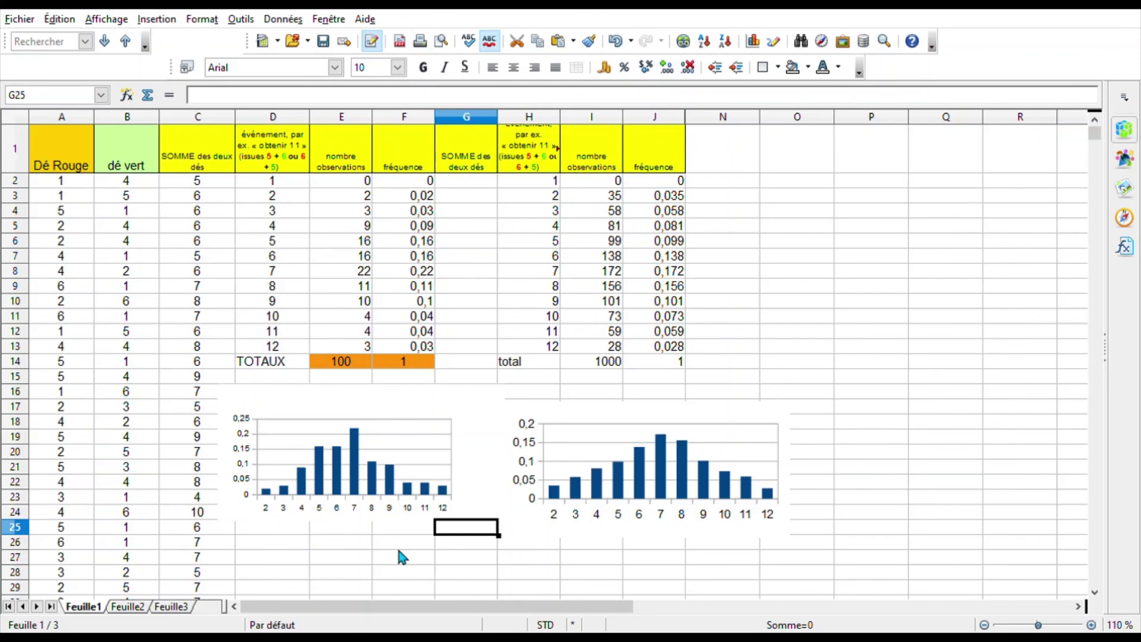
key(F9)
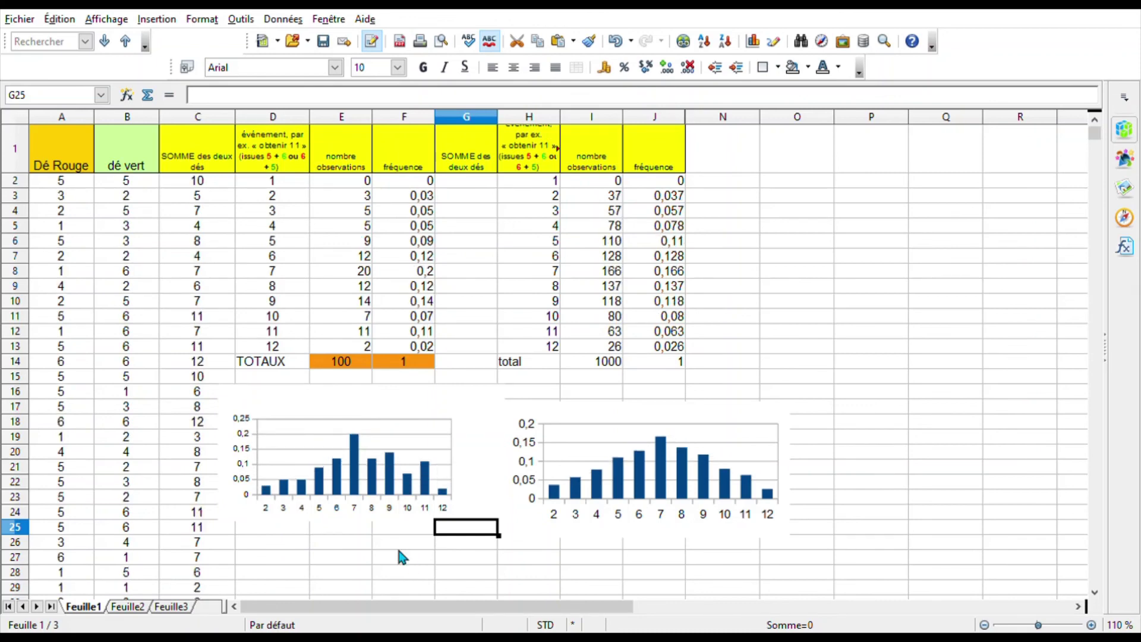
key(F9)
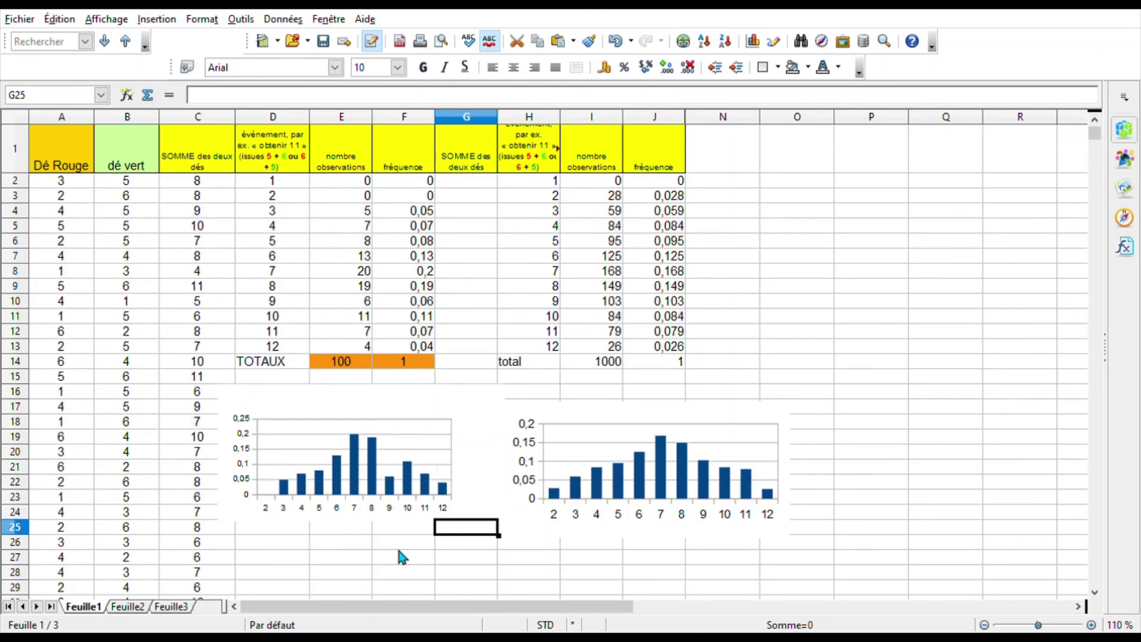
key(F9)
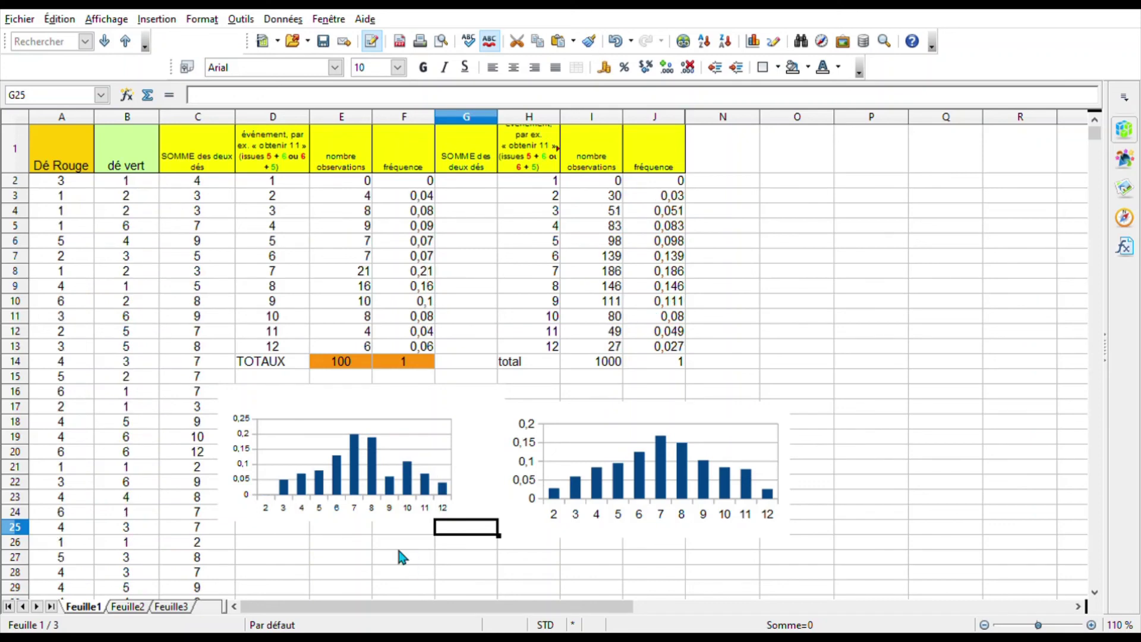
key(F9)
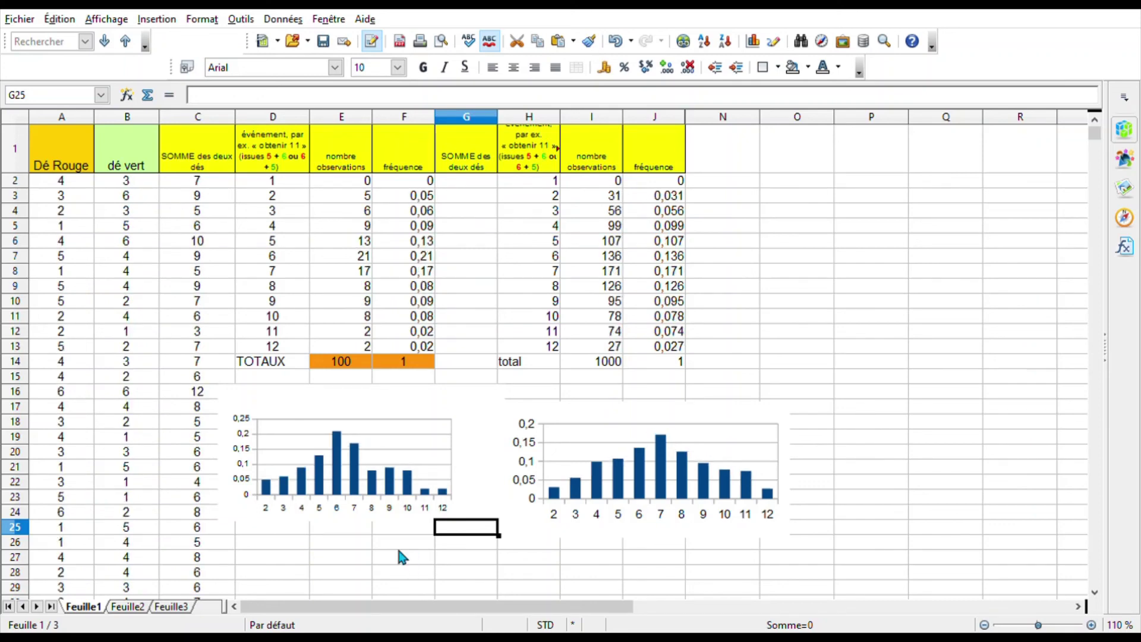
key(F9)
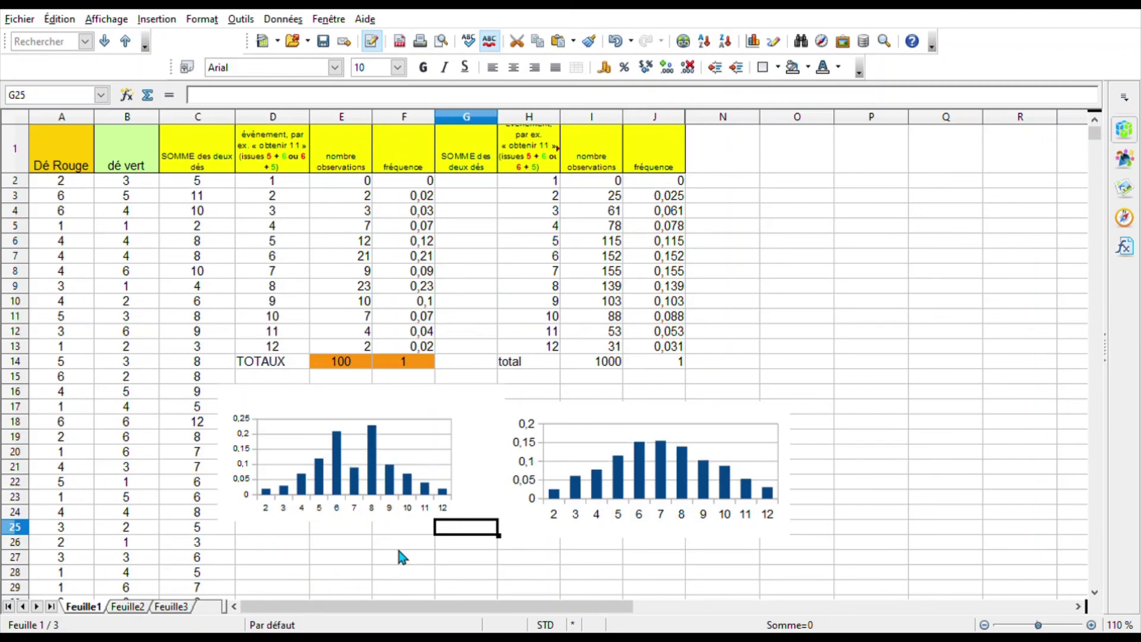
key(F9)
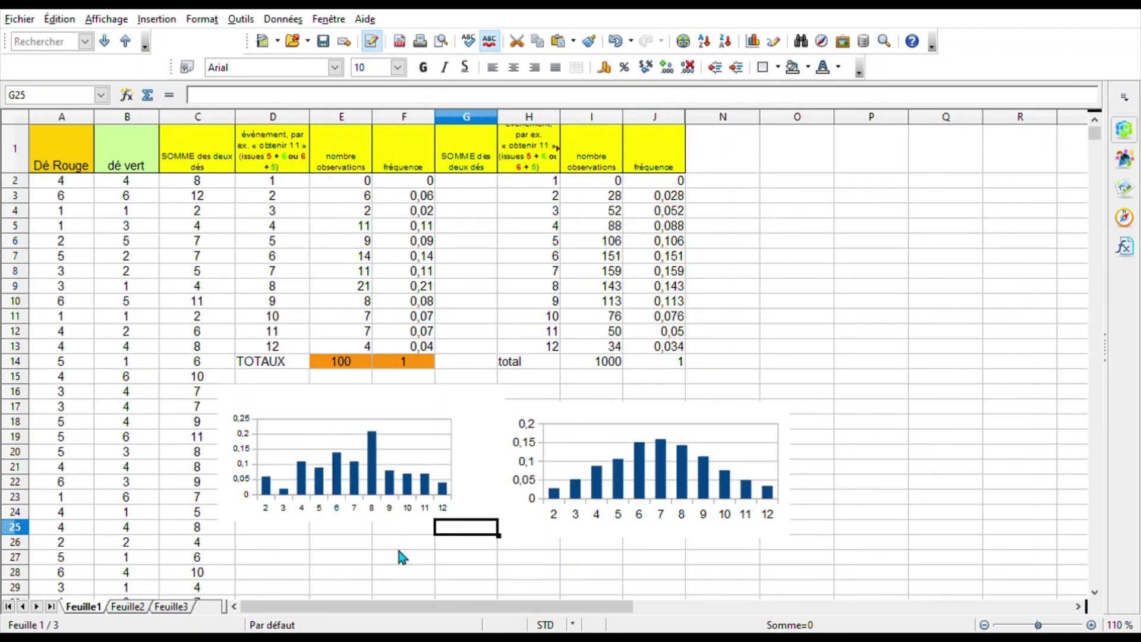
key(F9)
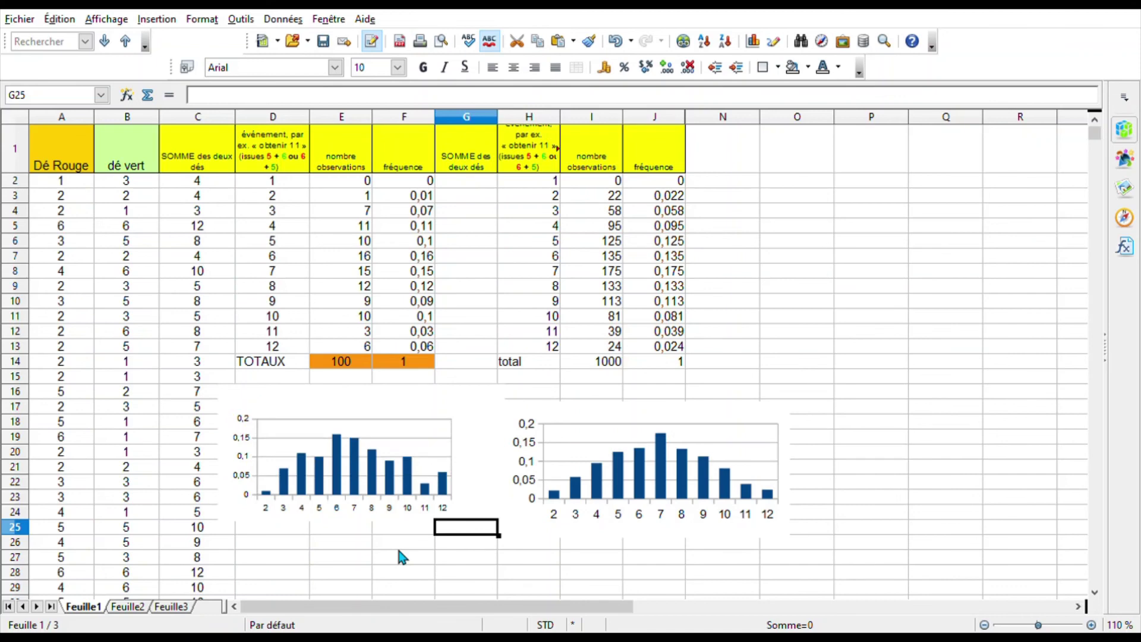
key(F9)
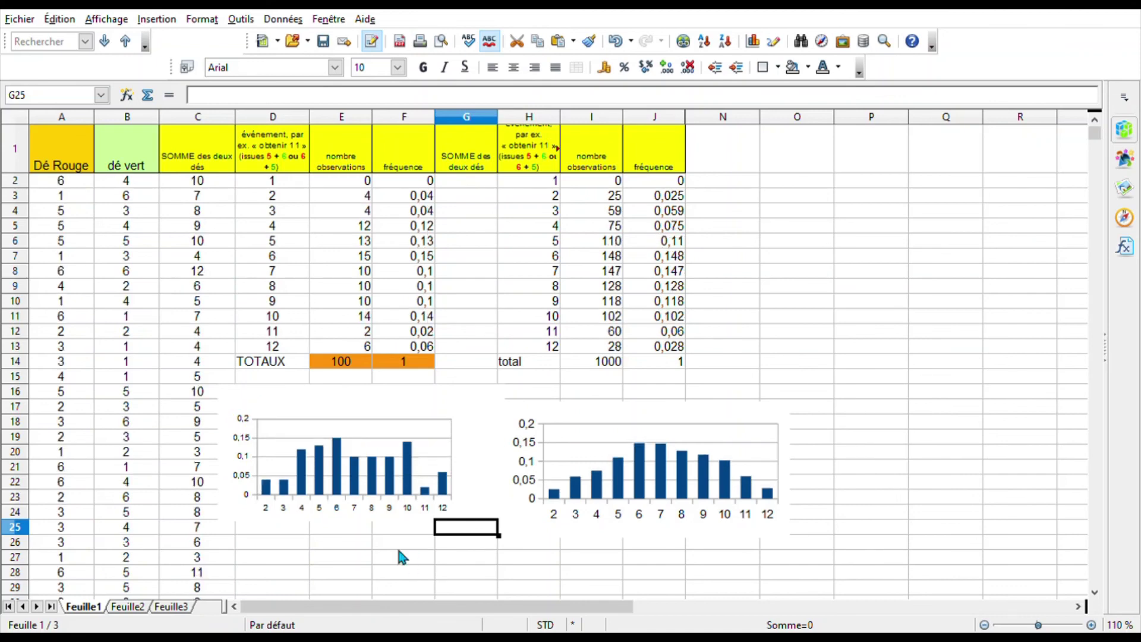
key(F9)
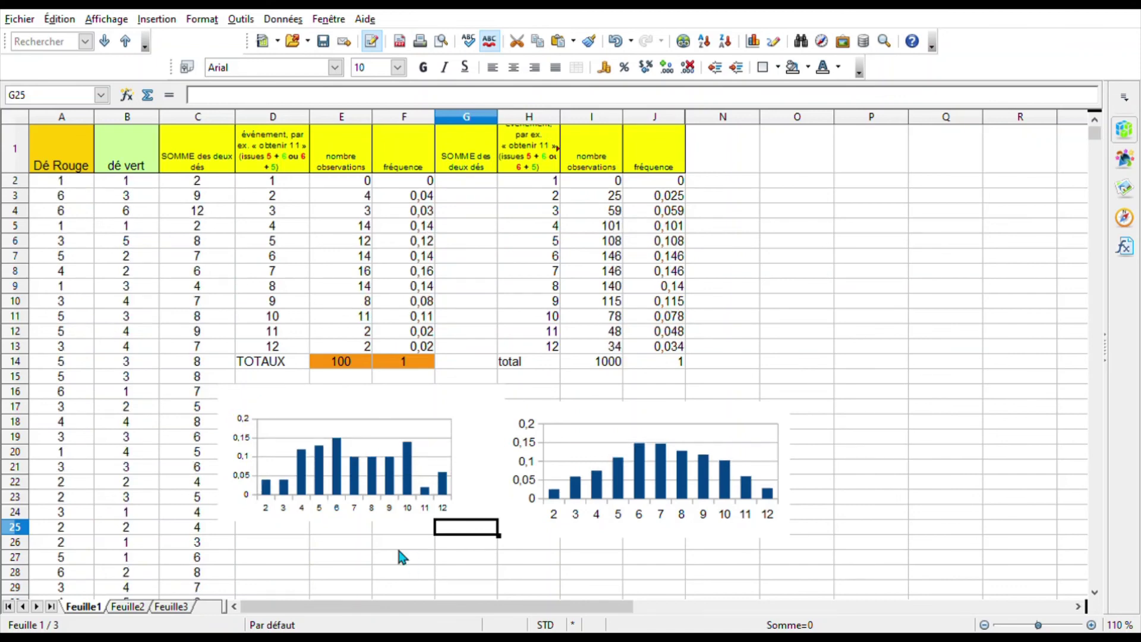